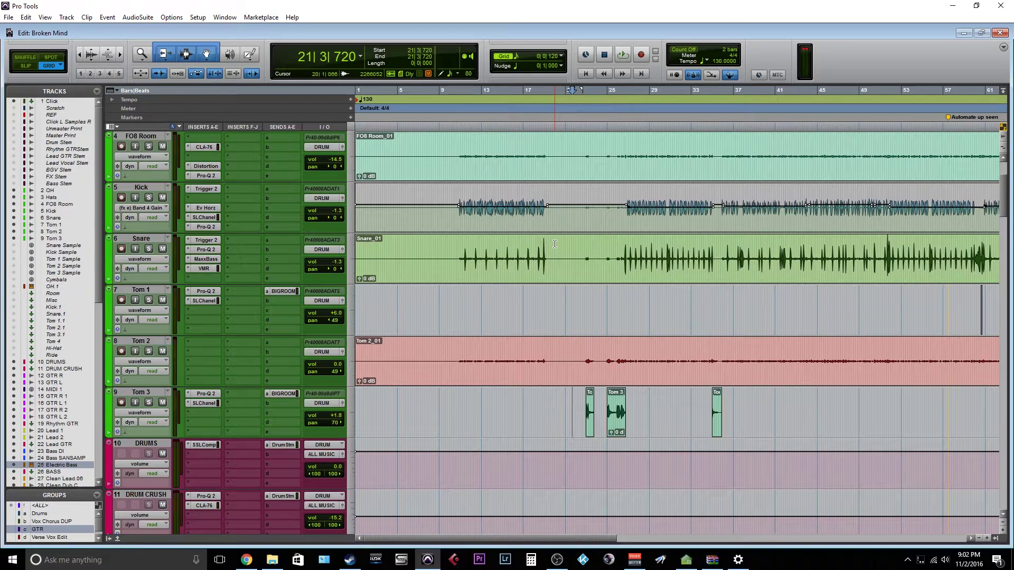
# - Play the drum mix from just before the first Tom 3 clip through the fill ending before bar 27
pyautogui.click(585, 408)
pyautogui.press('space')
pyautogui.click(581, 403)
pyautogui.press('space')
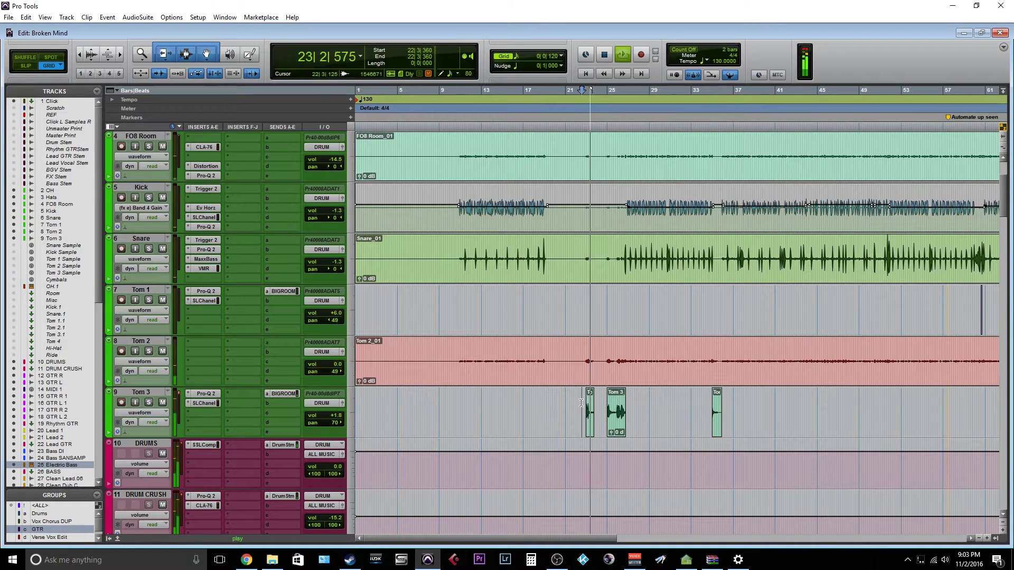
pyautogui.hotkey('ctrl', ']')
pyautogui.hotkey('ctrl', ']')
pyautogui.hotkey('ctrl', ']')
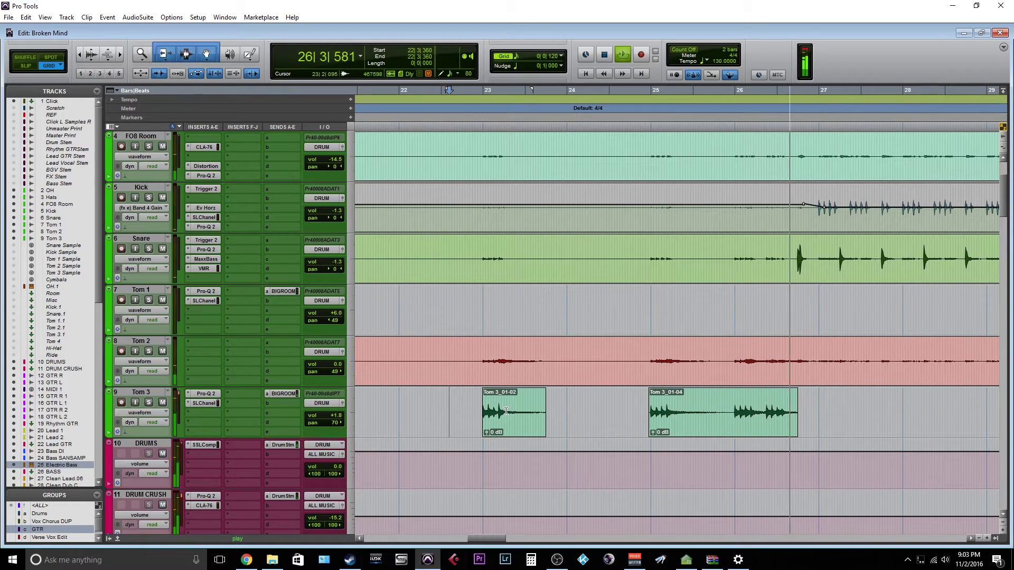
pyautogui.press('space')
# - Solo the Tom 3 track and play its second clip from just before bar 25
pyautogui.click(404, 411)
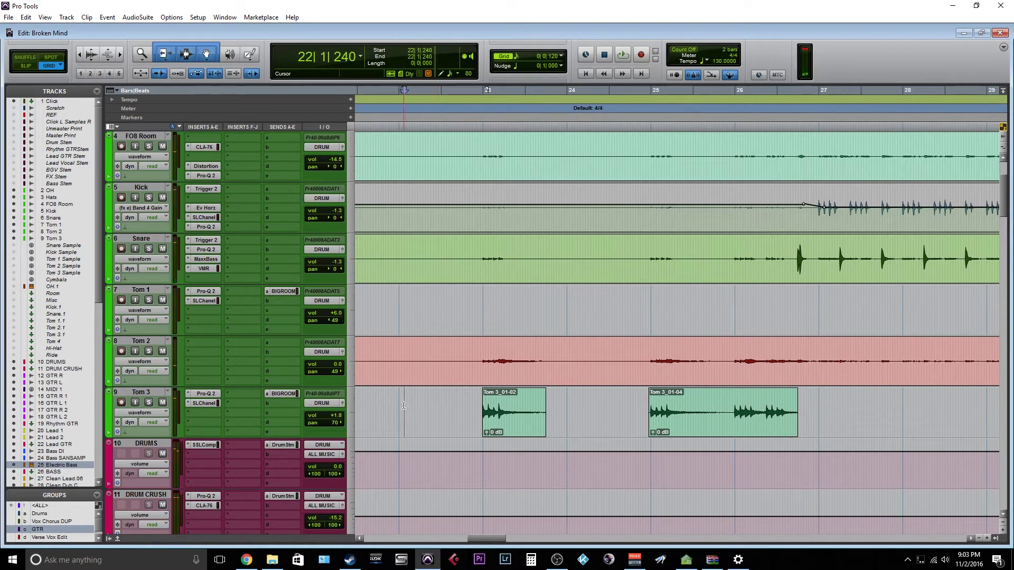
pyautogui.click(147, 405)
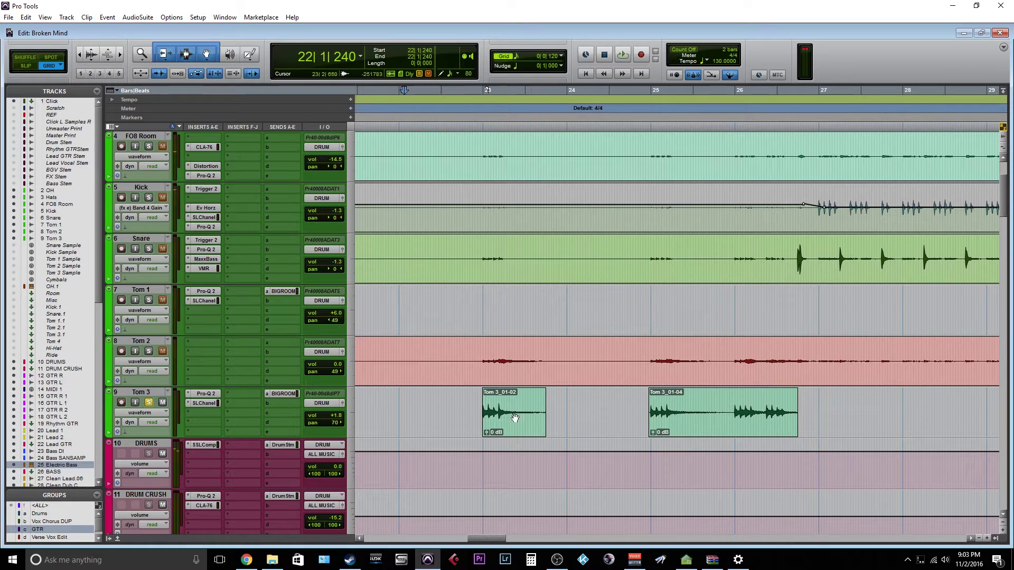
pyautogui.click(642, 413)
pyautogui.press('space')
pyautogui.press('space')
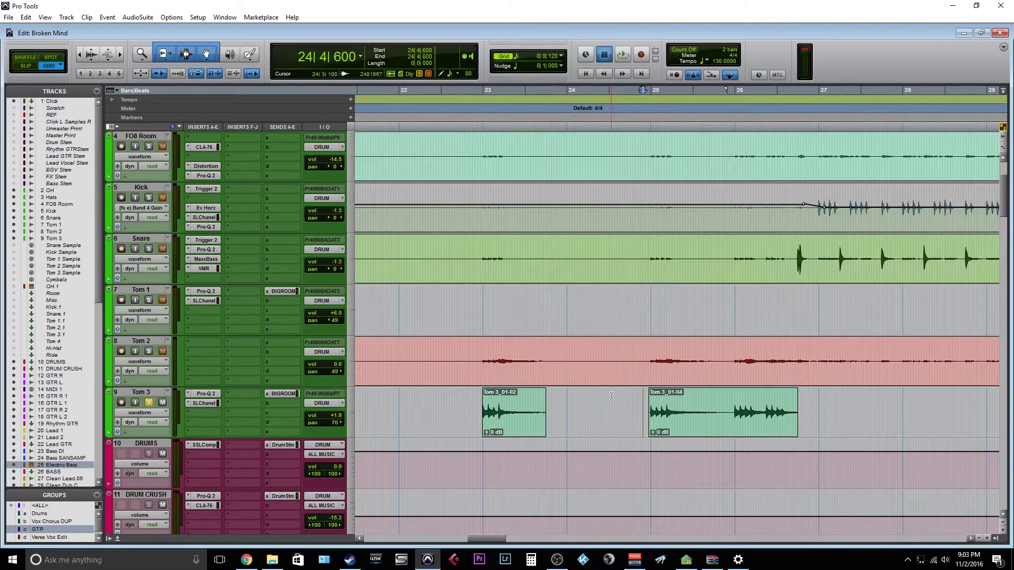
pyautogui.click(648, 401)
pyautogui.press('space')
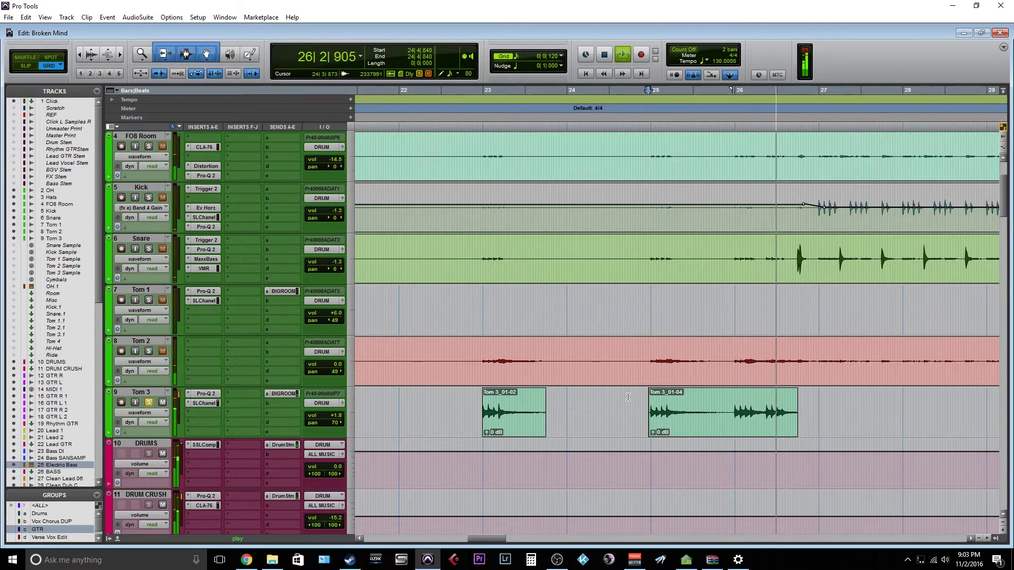
pyautogui.press('space')
pyautogui.click(473, 403)
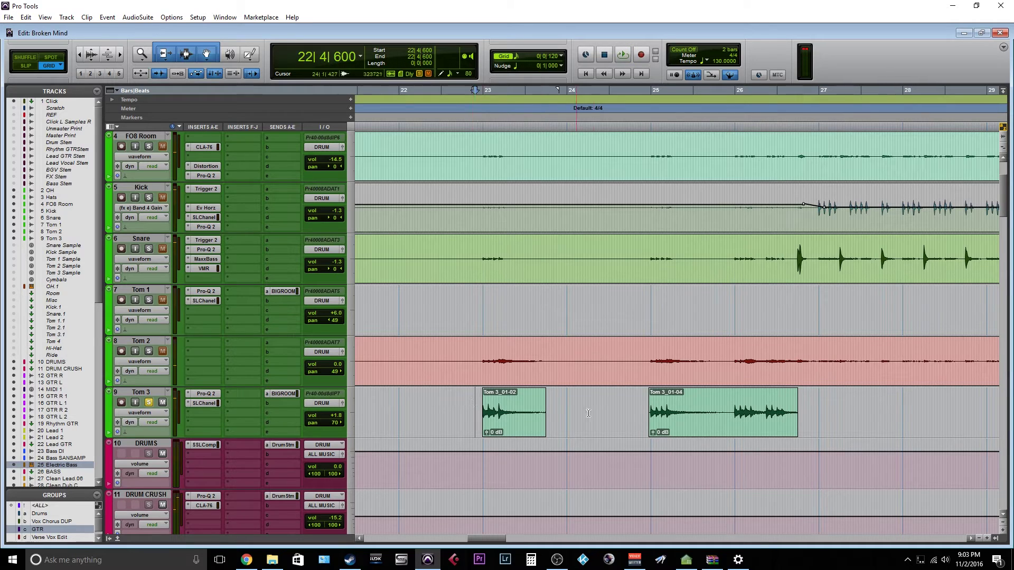
# - Extend the end of Tom 3's second clip to about bar 29 and play the added section
pyautogui.moveTo(791, 411); pyautogui.dragTo(984, 411)
pyautogui.click(727, 410)
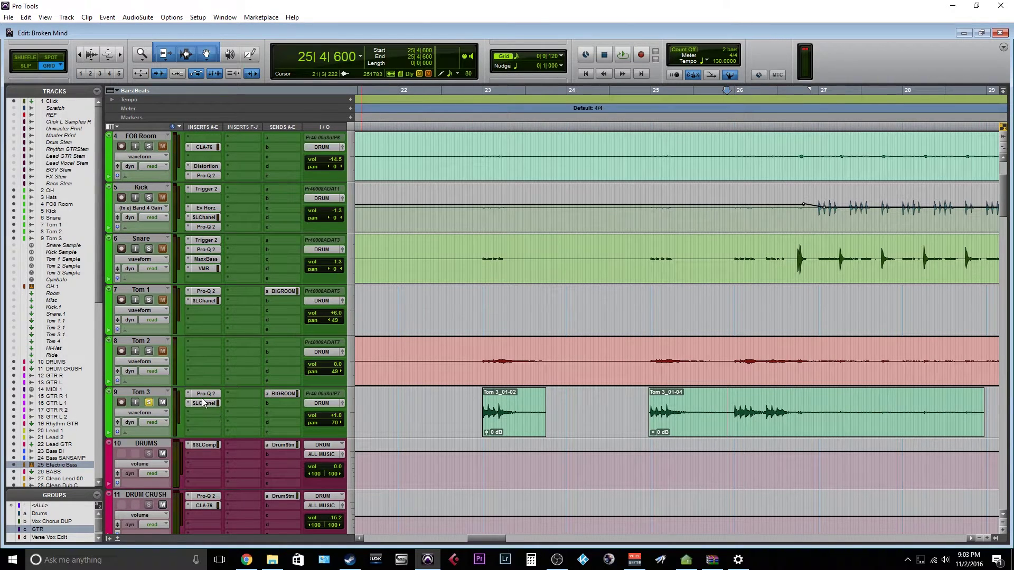
pyautogui.click(792, 403)
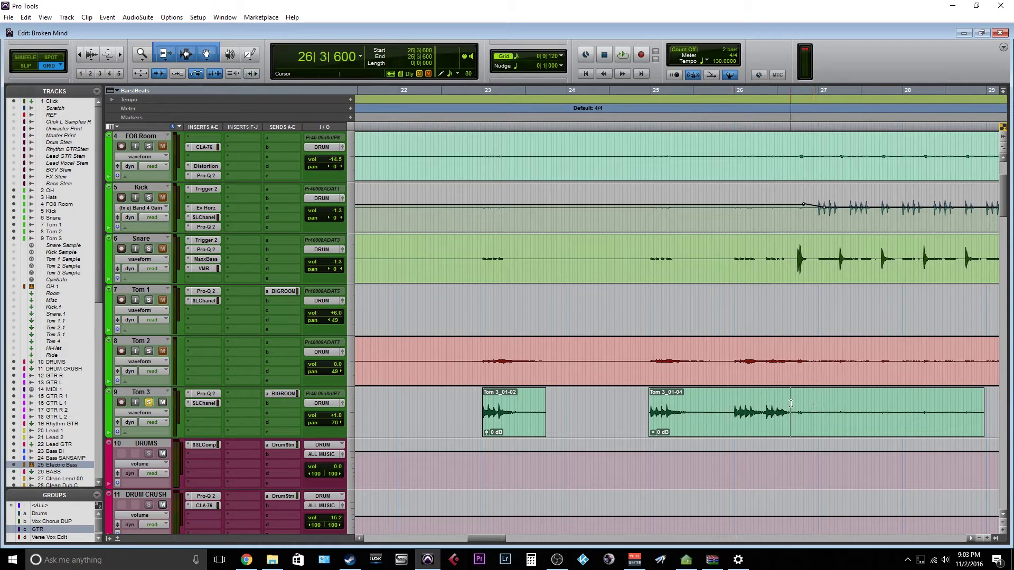
pyautogui.press('space')
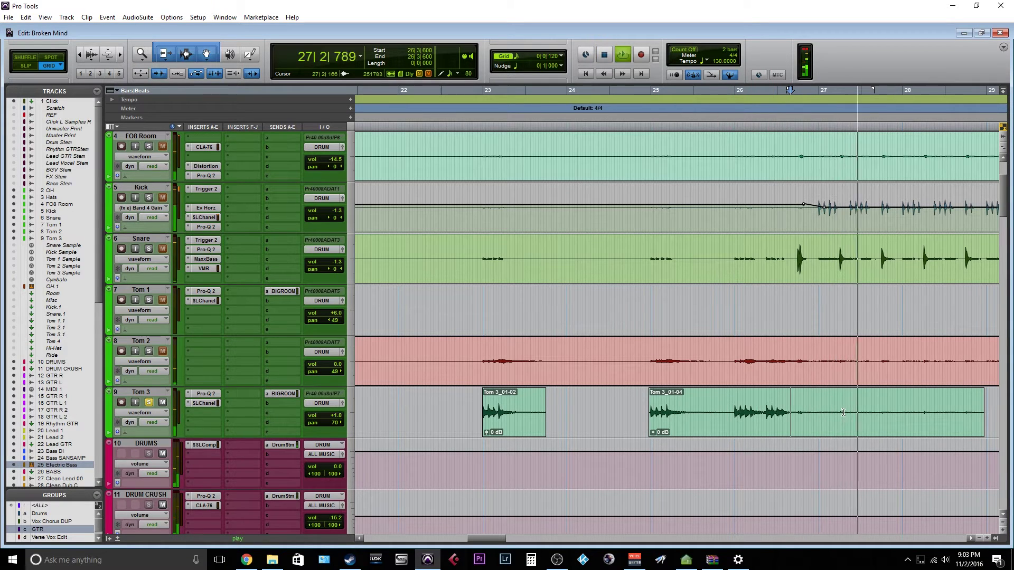
pyautogui.press('space')
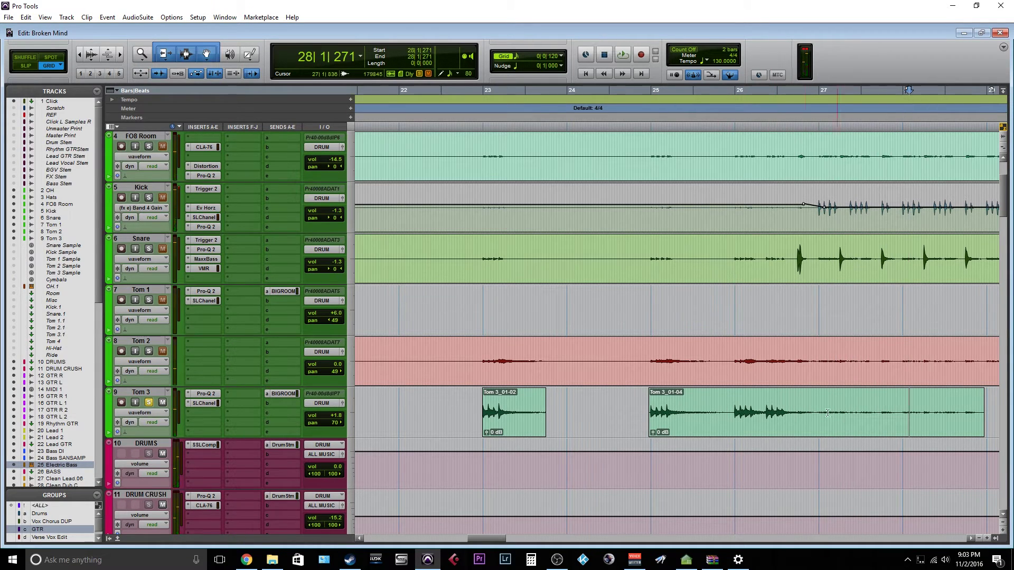
# - Play the extended Tom 3 clip from bar 27 and undo the clip extension
pyautogui.click(818, 410)
pyautogui.press('n')
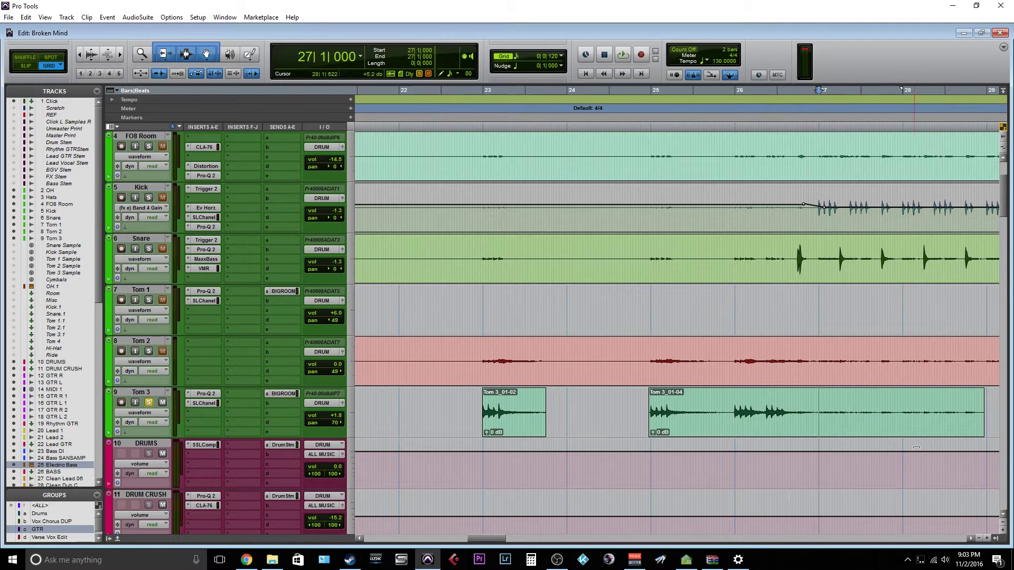
pyautogui.press('space')
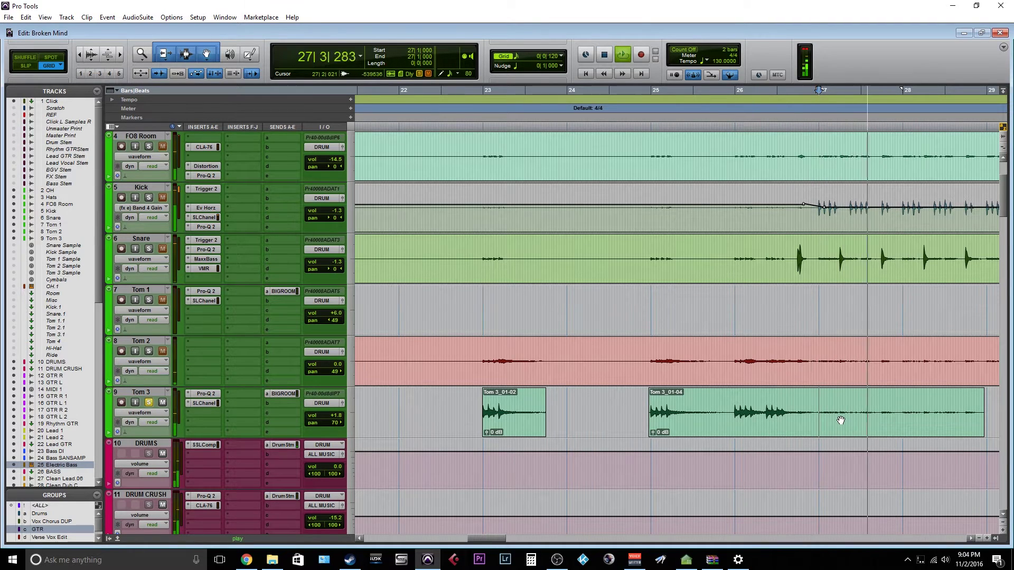
pyautogui.press('space')
pyautogui.hotkey('ctrl', 'z')
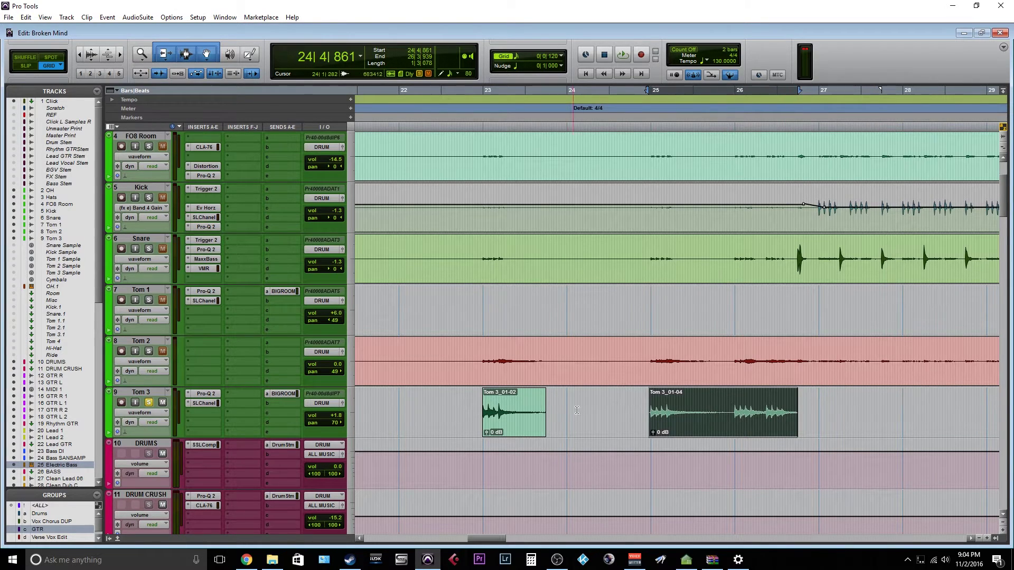
# - Examine the Tom 3 clips across the whole song and the two fills between bars 23 and 27
pyautogui.hscroll(-3, 660, 403)
pyautogui.scroll(-1, 695, 404)
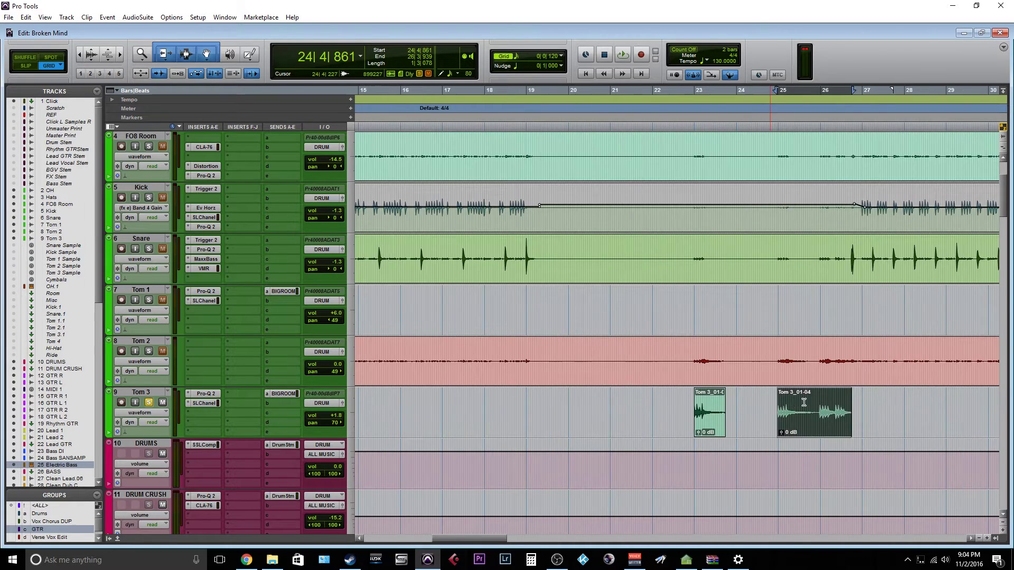
pyautogui.scroll(-3, 866, 397)
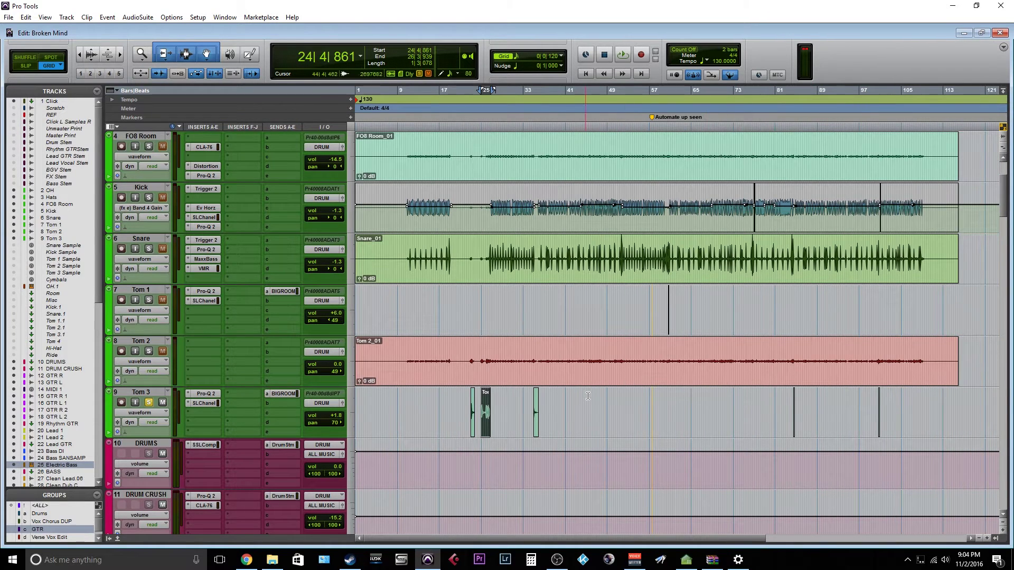
pyautogui.scroll(2, 587, 395)
pyautogui.scroll(-2, 417, 380)
pyautogui.click(469, 354)
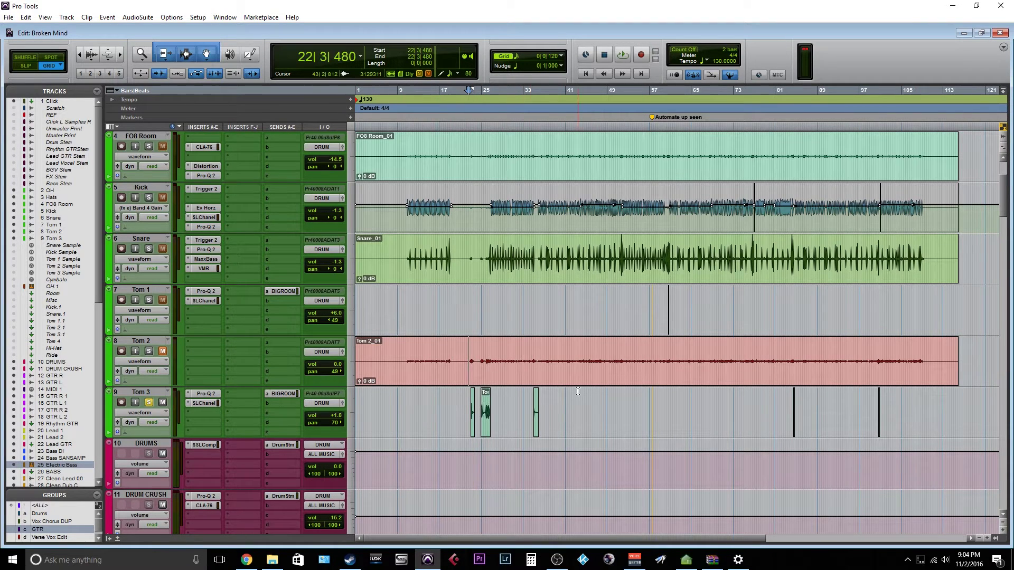
pyautogui.scroll(3, 492, 381)
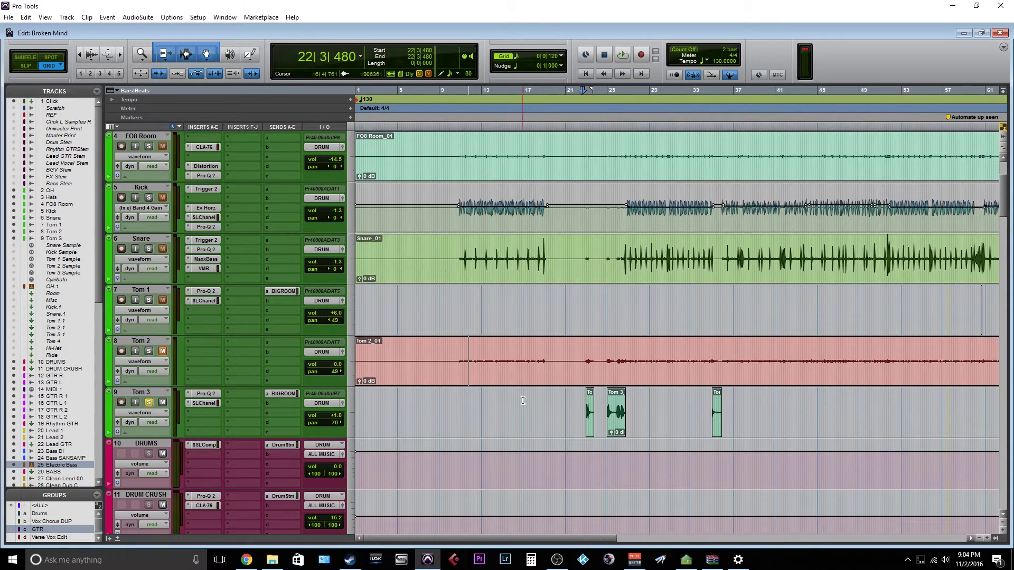
pyautogui.scroll(2, 640, 441)
pyautogui.hscroll(-3, 823, 453)
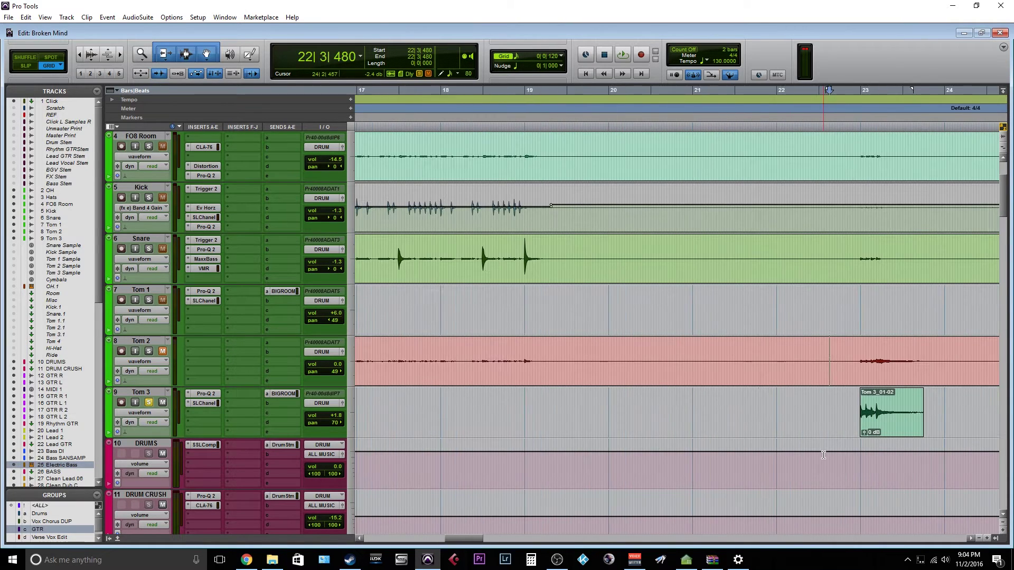
pyautogui.hscroll(5, 559, 407)
pyautogui.hscroll(3, 558, 407)
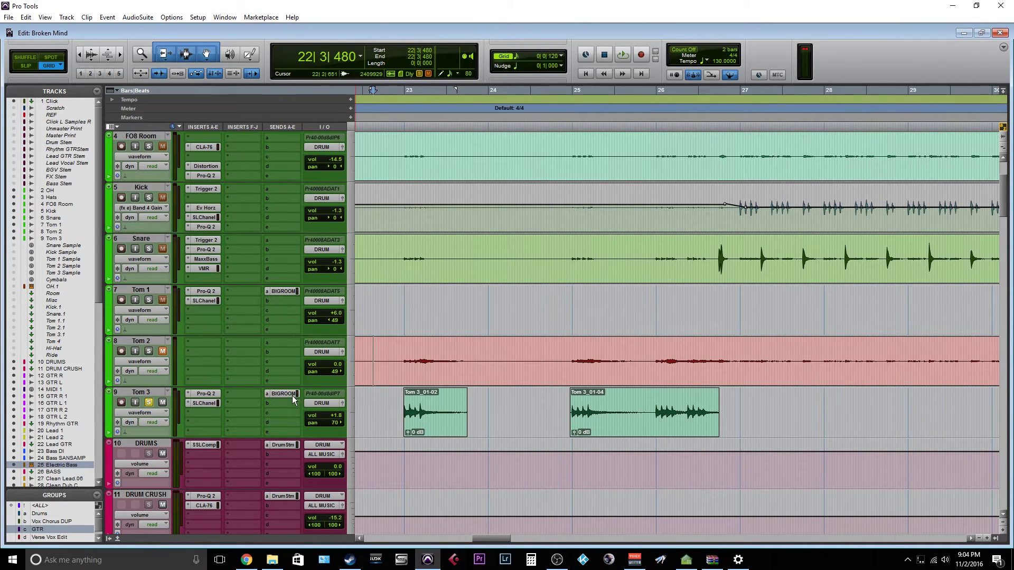
# - Bypass Tom 3's Pro-Q 2 and SSLChannel inserts and its BIG ROOM send, and play the clip at bar 25
pyautogui.click(624, 431)
pyautogui.press('space')
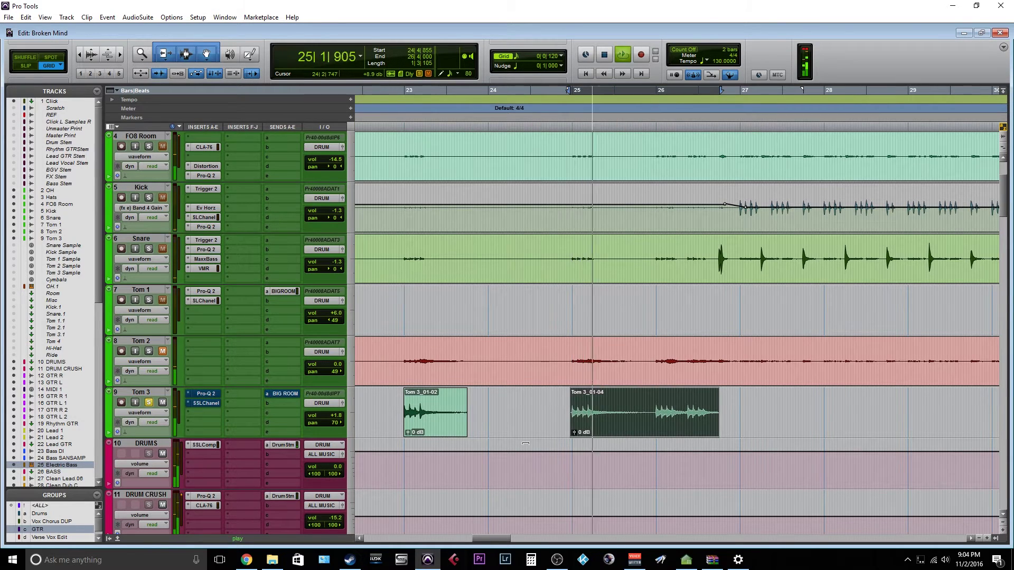
pyautogui.scroll(1, 732, 451)
pyautogui.hscroll(2, 732, 452)
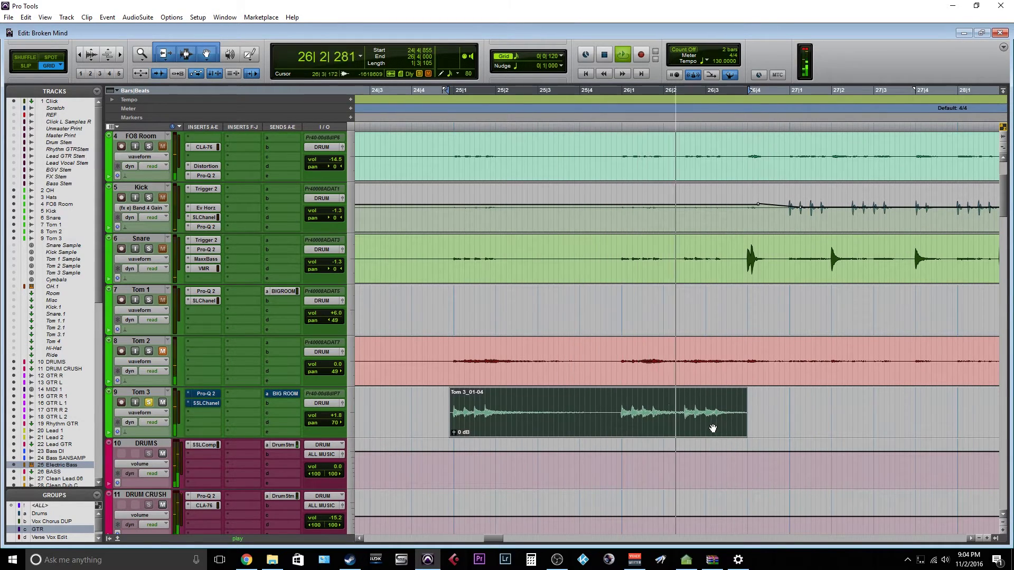
pyautogui.press('space')
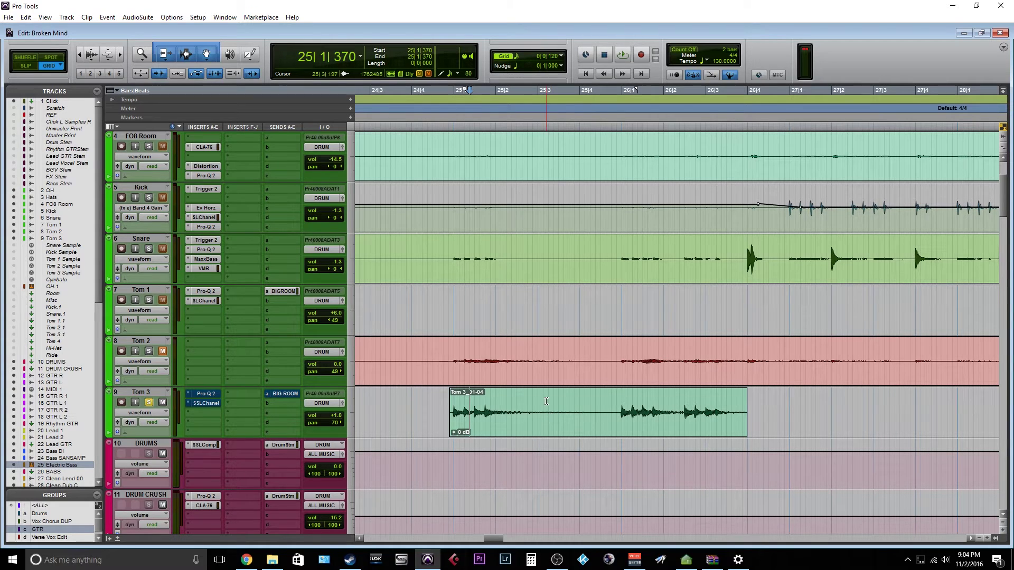
# - Replay the unprocessed Tom 3 clip from just before bar 25 and return the cursor ahead of it
pyautogui.click(448, 395)
pyautogui.press('n')
pyautogui.press('Left')
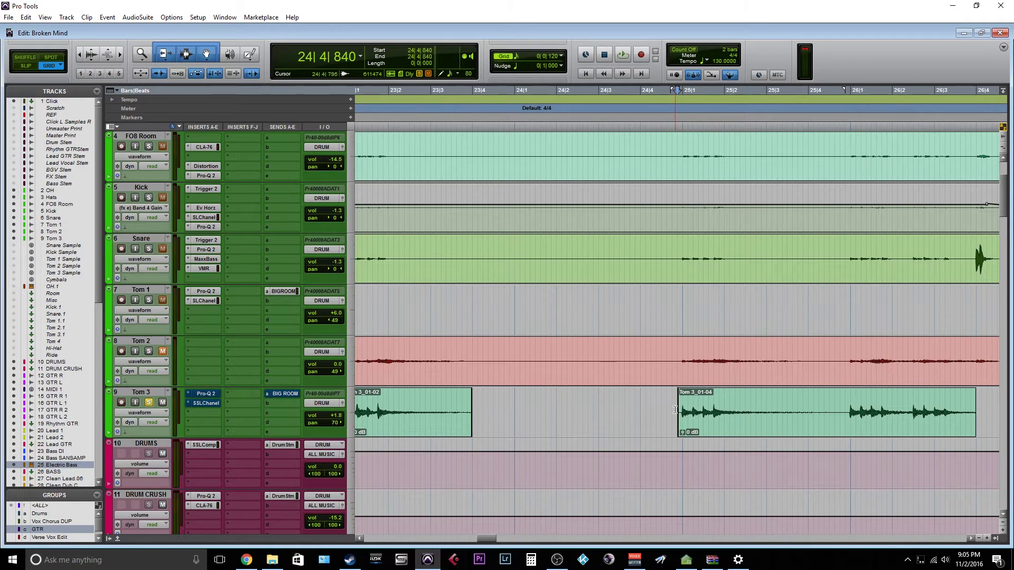
pyautogui.press('space')
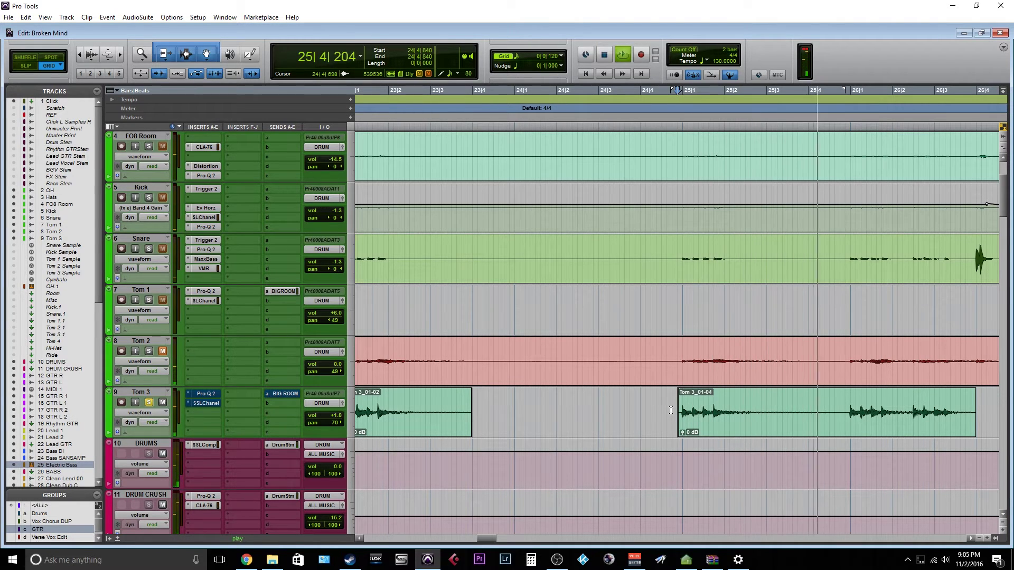
pyautogui.press('space')
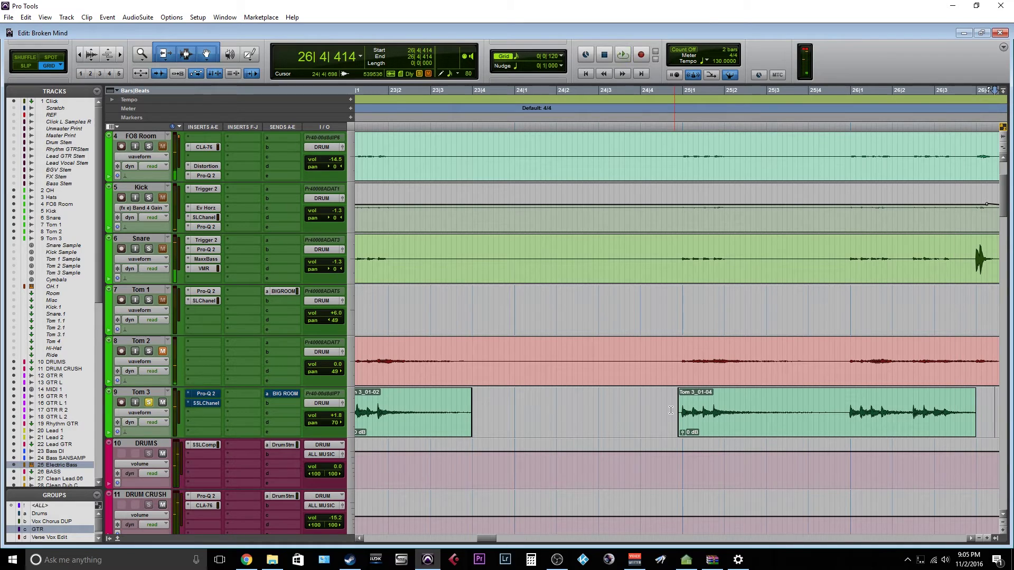
pyautogui.click(670, 410)
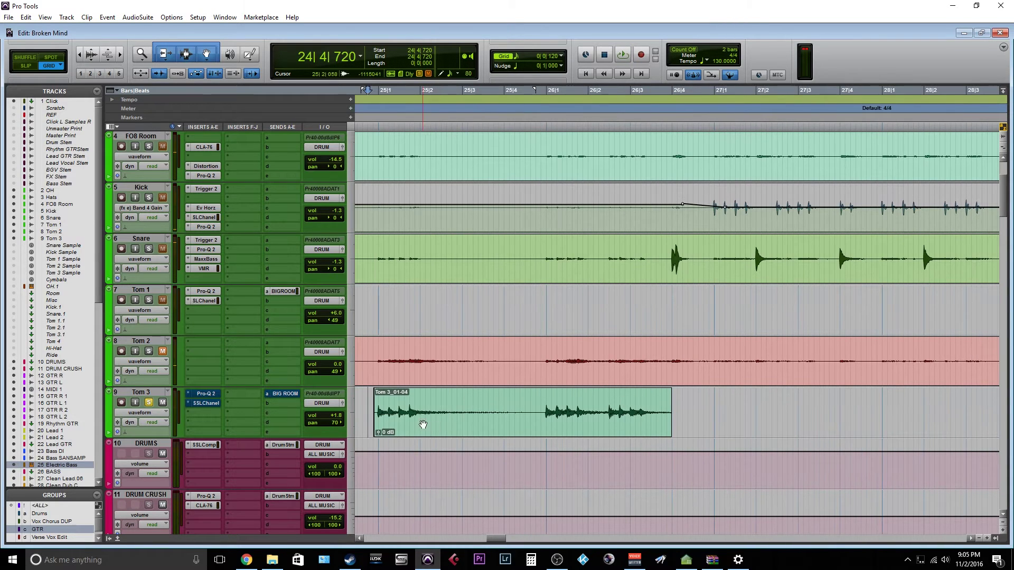
# - Open Tom 3's Pro-Q 2 equalizer, take it out of bypass and play the clip at bar 25
pyautogui.hscroll(-3, 373, 423)
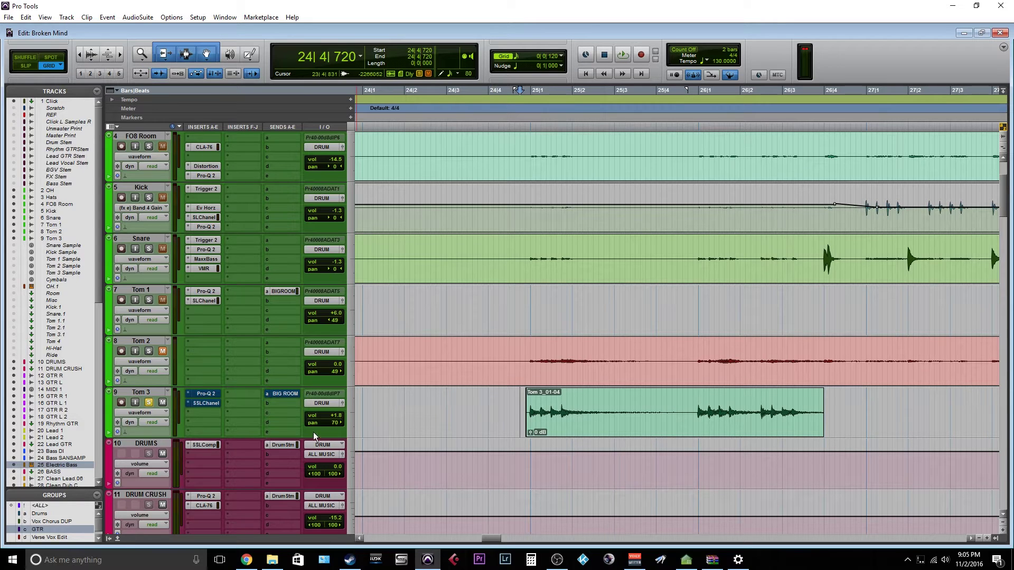
pyautogui.click(211, 394)
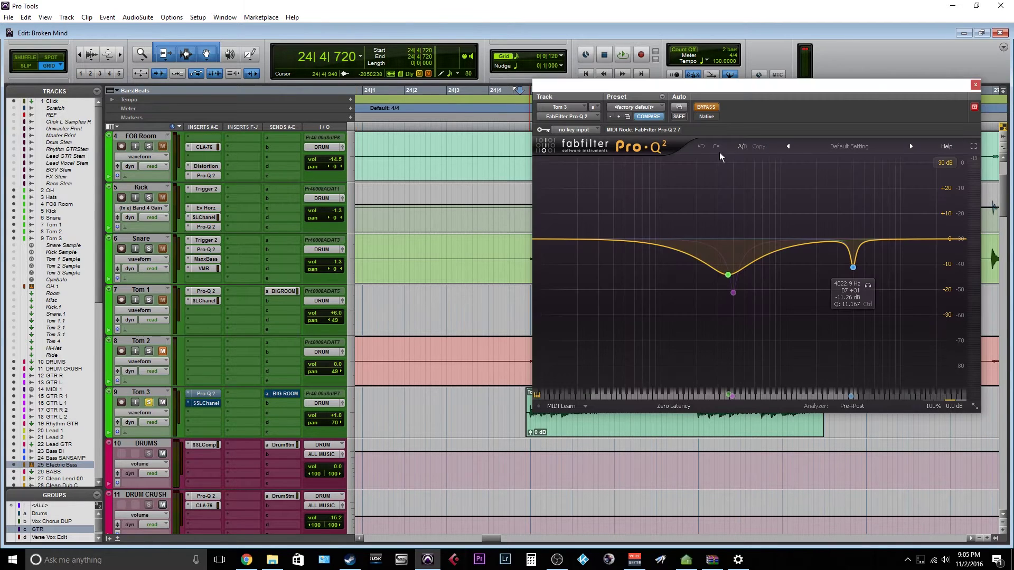
pyautogui.hscroll(2, 576, 287)
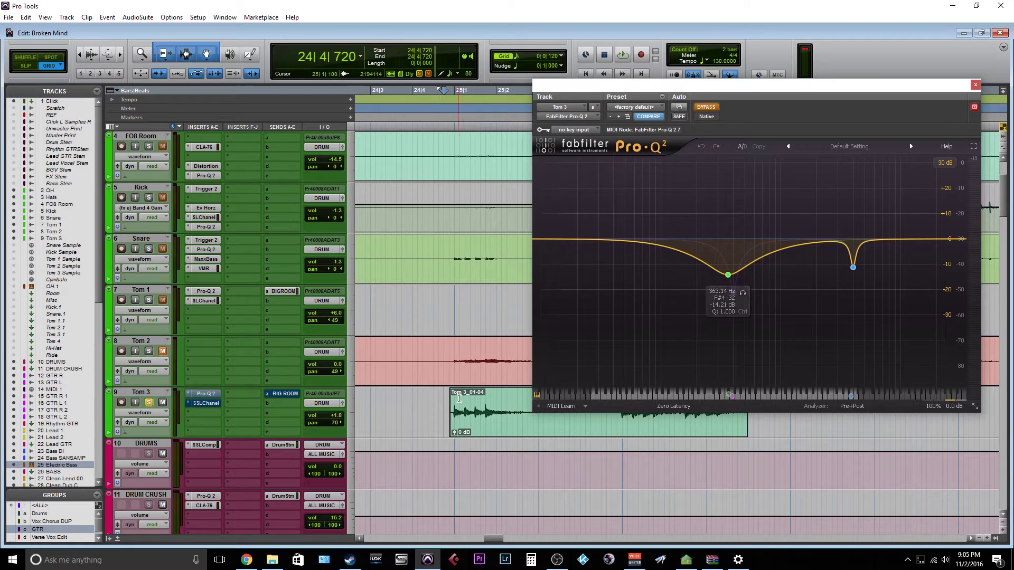
pyautogui.click(705, 108)
pyautogui.press('space')
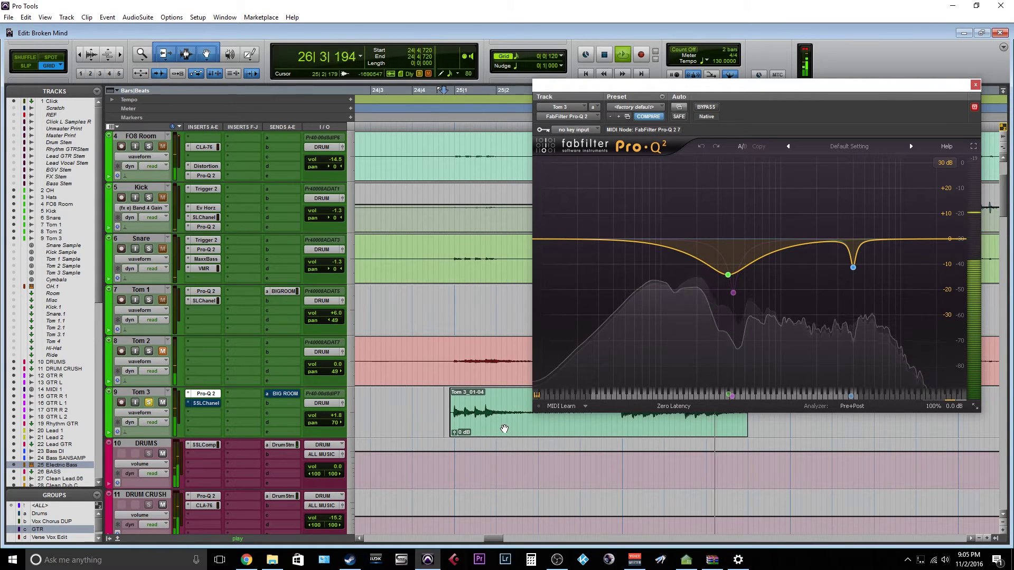
# - Compare the Tom 3 clip with Pro-Q 2 bypassed and active during playback, leaving the equalizer active
pyautogui.click(516, 417)
pyautogui.press('space')
pyautogui.click(699, 106)
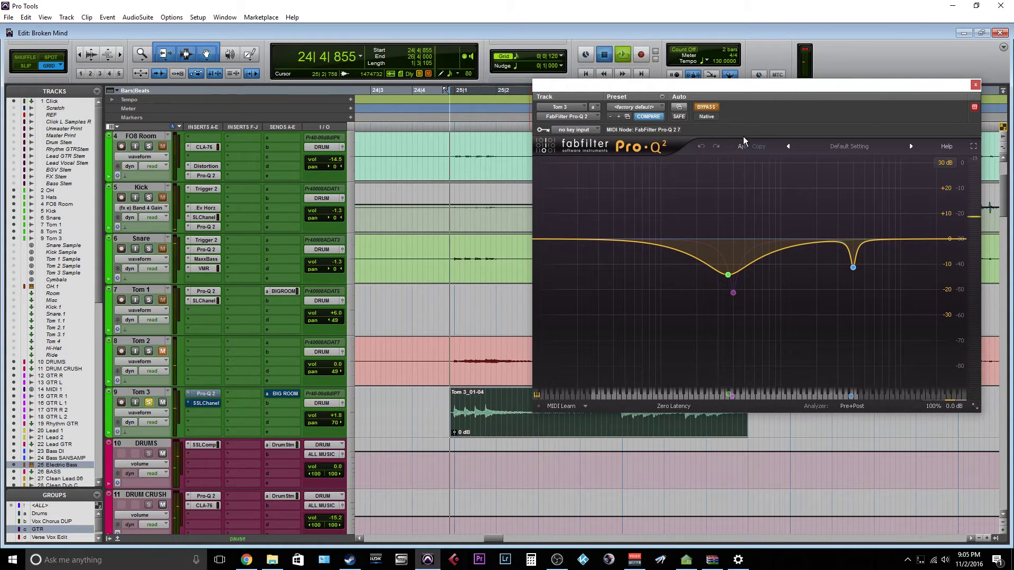
pyautogui.press('space')
pyautogui.click(704, 107)
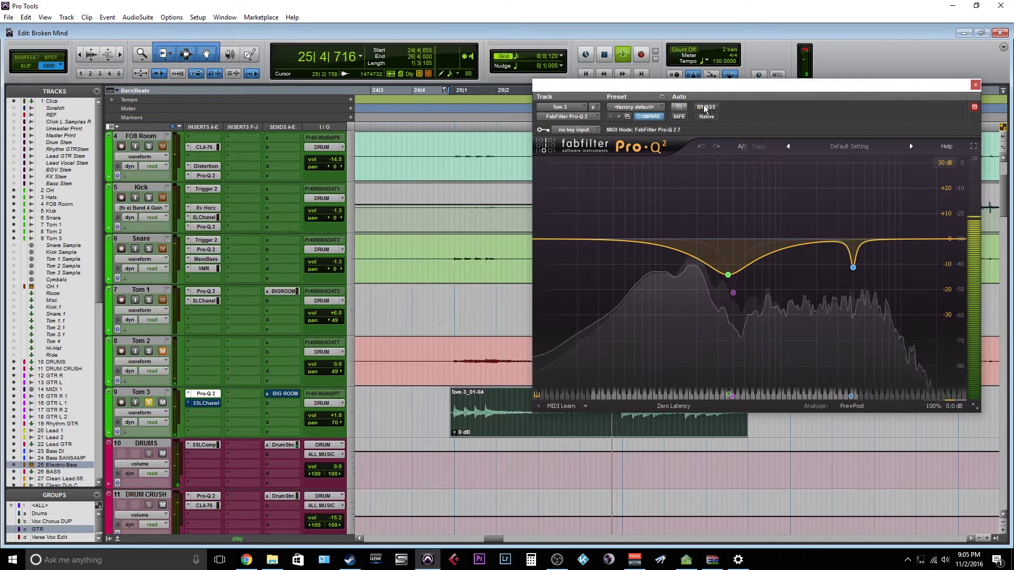
pyautogui.press('space')
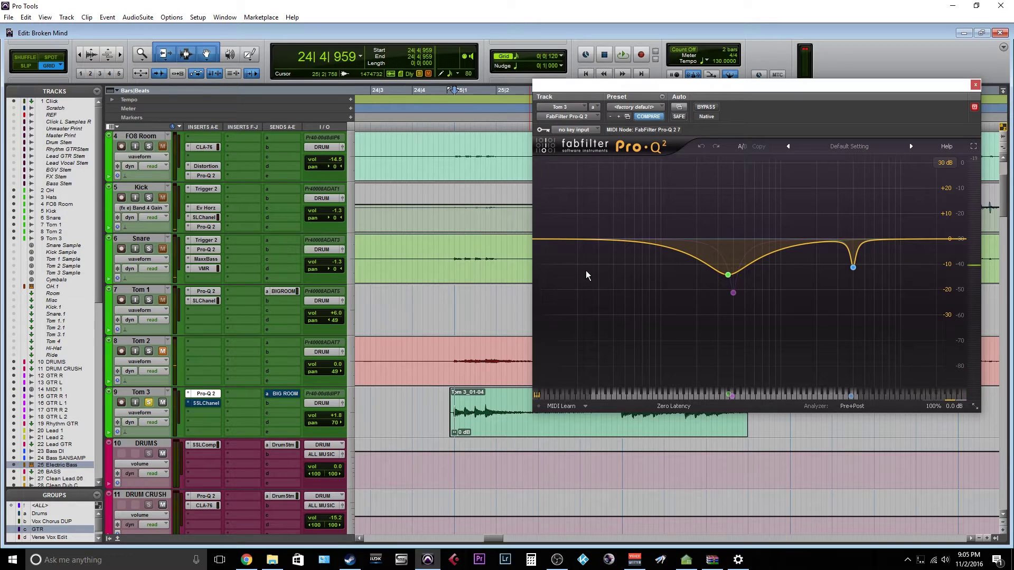
pyautogui.moveTo(853, 268)
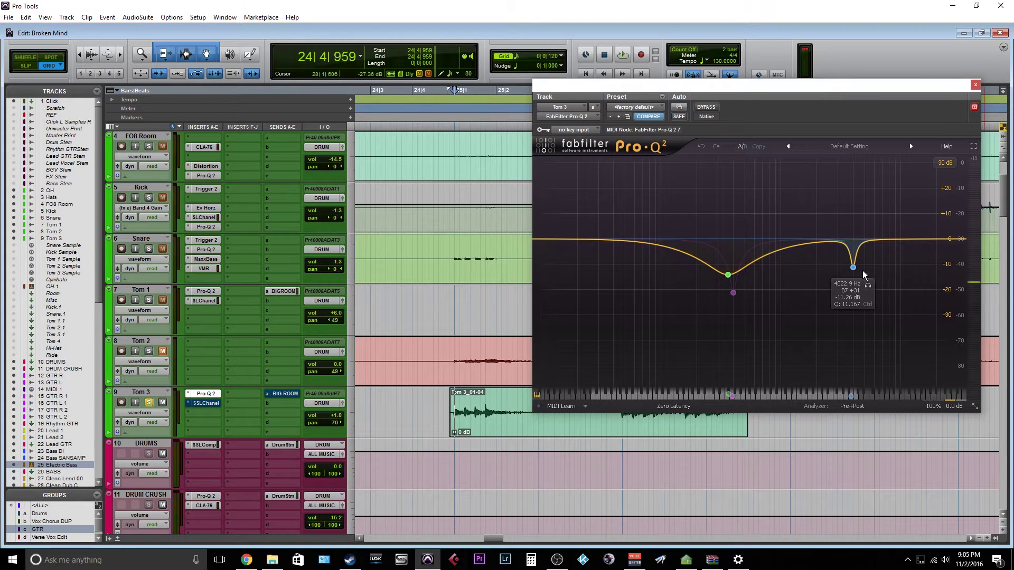
# - Select the Tom 3 clip at bar 25 and bypass Pro-Q 2's narrow 4 kHz cut
pyautogui.moveTo(727, 275)
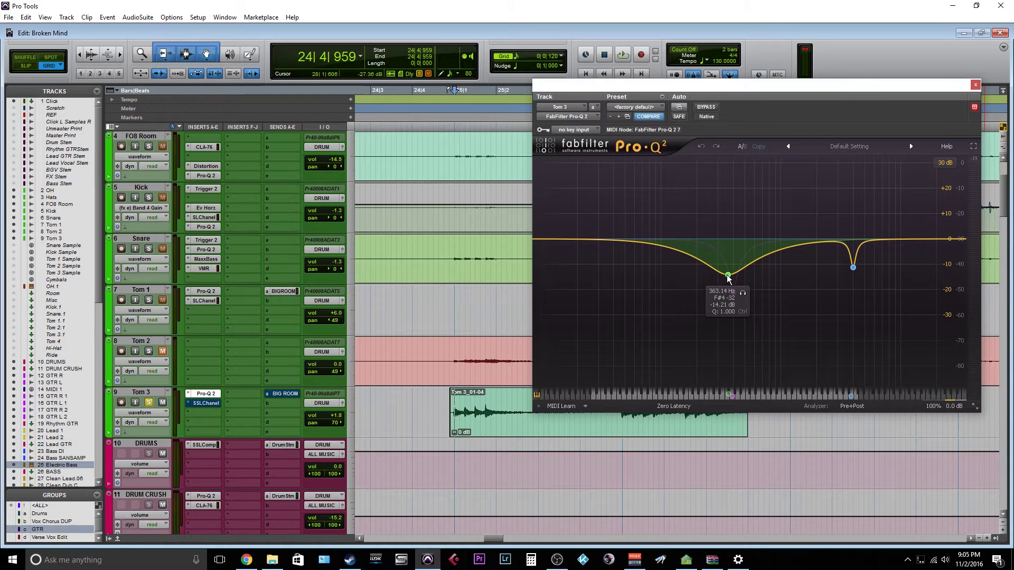
pyautogui.click(854, 268)
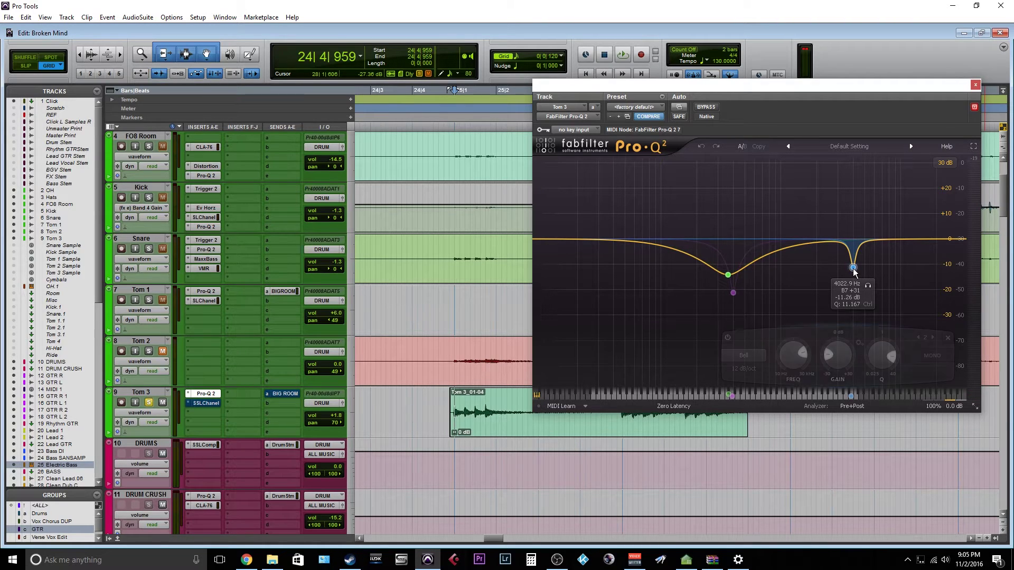
pyautogui.click(511, 423)
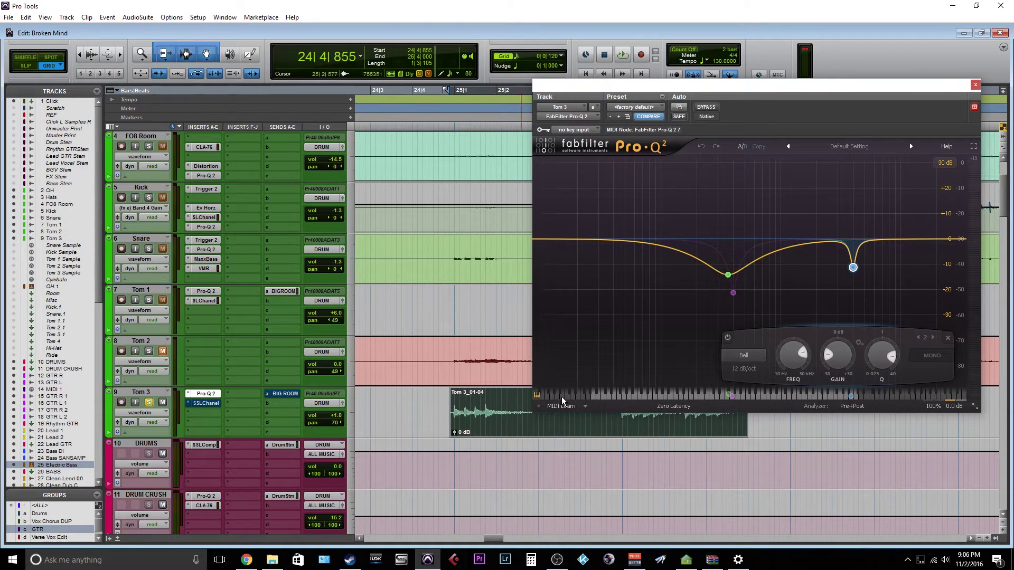
pyautogui.click(728, 337)
# - Delete Pro-Q 2's inactive purple band near 402 Hz and select the wide 363 Hz cut
pyautogui.click(732, 293)
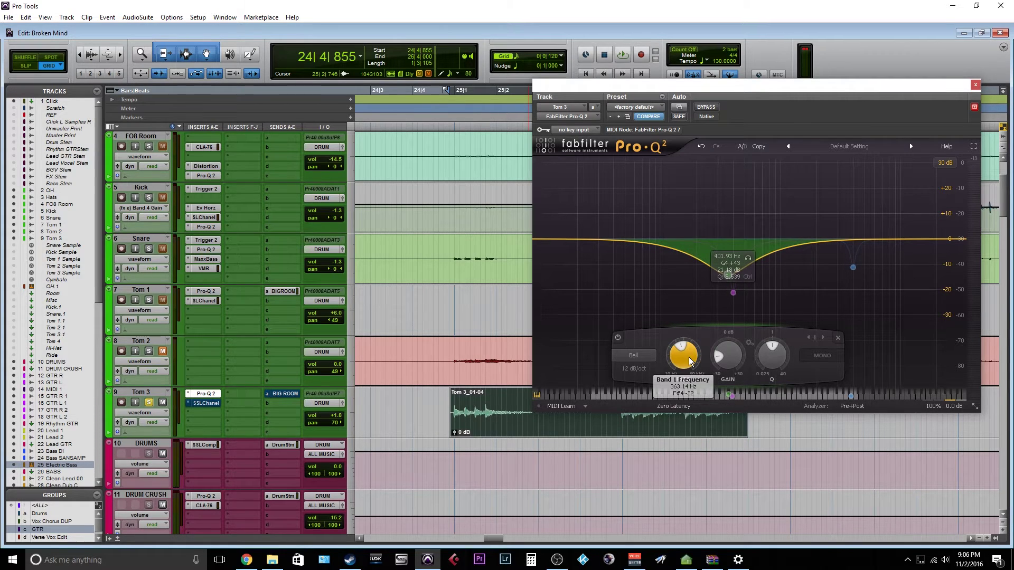
pyautogui.click(858, 338)
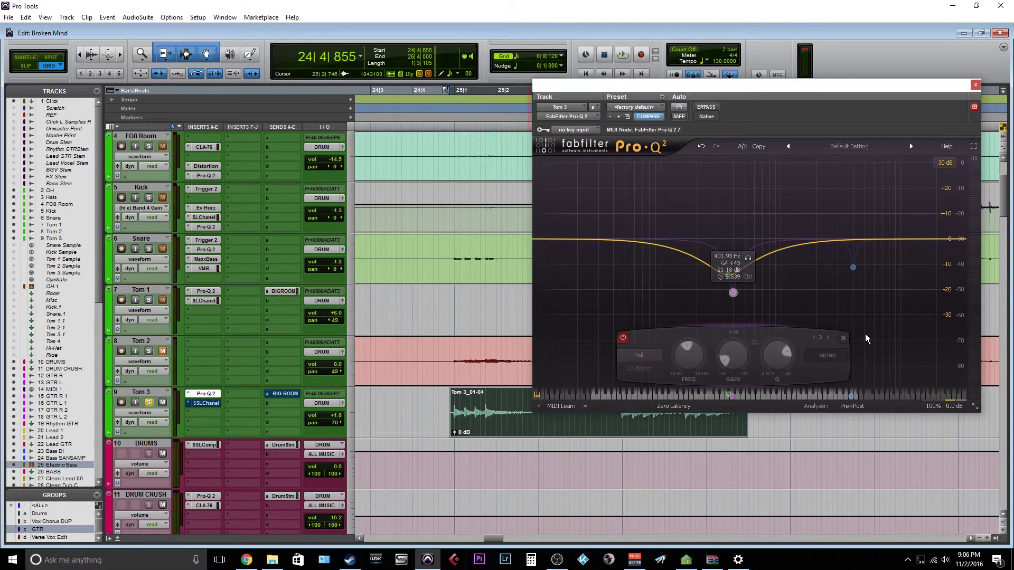
pyautogui.click(843, 338)
pyautogui.click(730, 275)
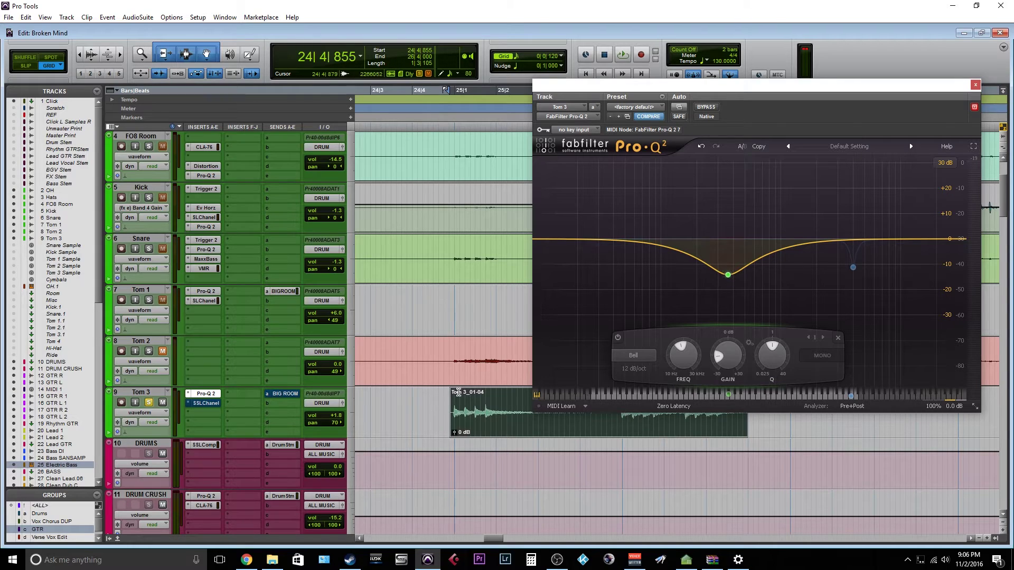
# - Compare the Tom 3 clip with Pro-Q 2's 363 Hz band bypassed and active during playback, leaving the band active
pyautogui.click(619, 337)
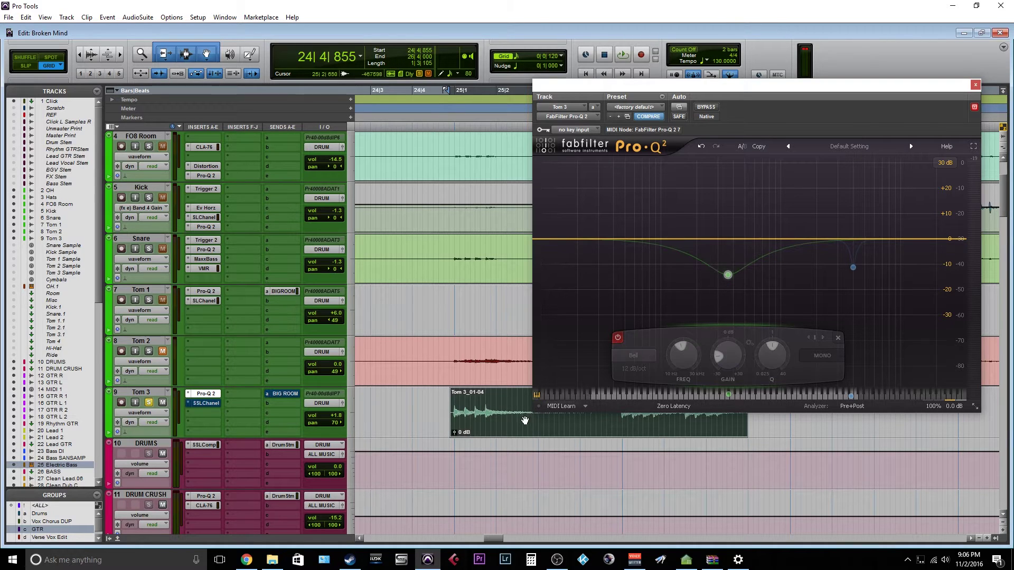
pyautogui.press('space')
pyautogui.click(619, 337)
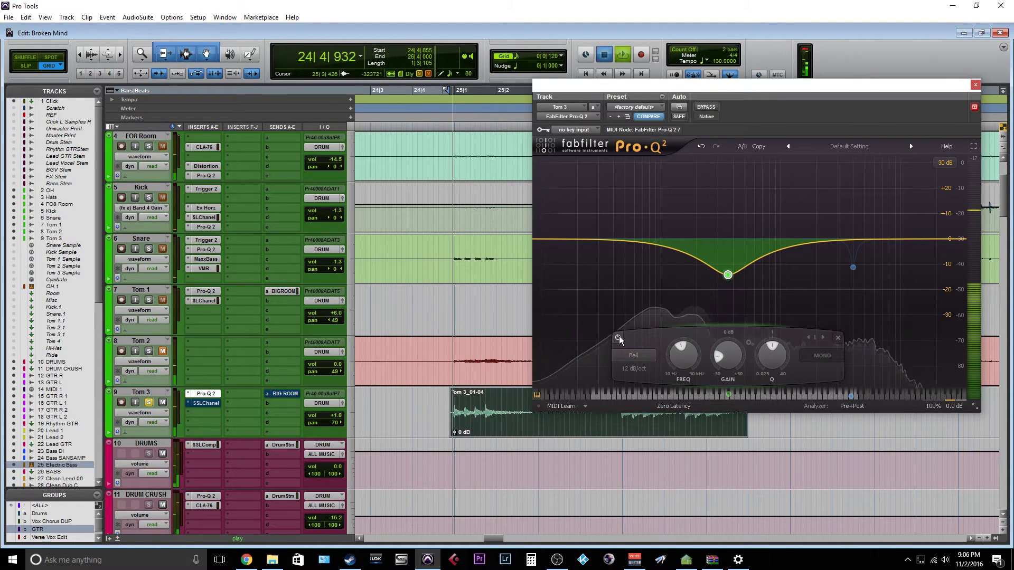
pyautogui.press('space')
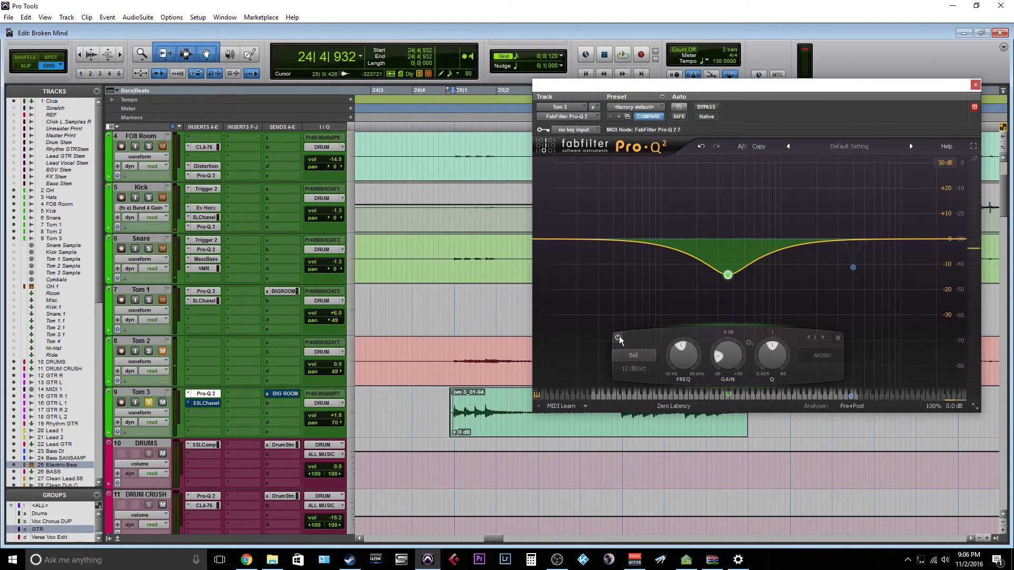
# - Play the Tom 3 clip with the 363 Hz band boosted, and bring its gain back down to about -14.9 dB
pyautogui.click(488, 418)
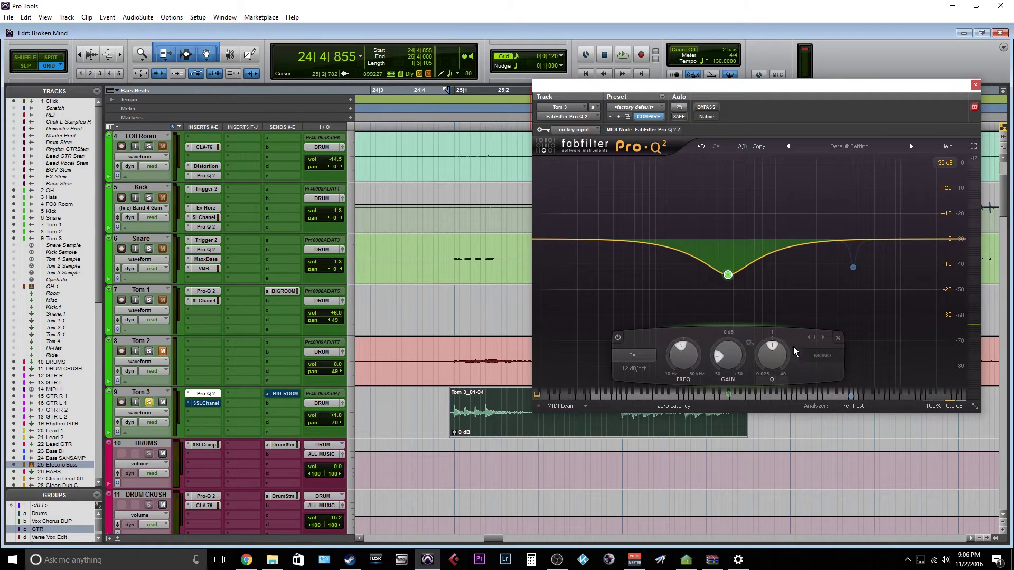
pyautogui.moveTo(728, 354); pyautogui.dragTo(774, 299)
pyautogui.press('space')
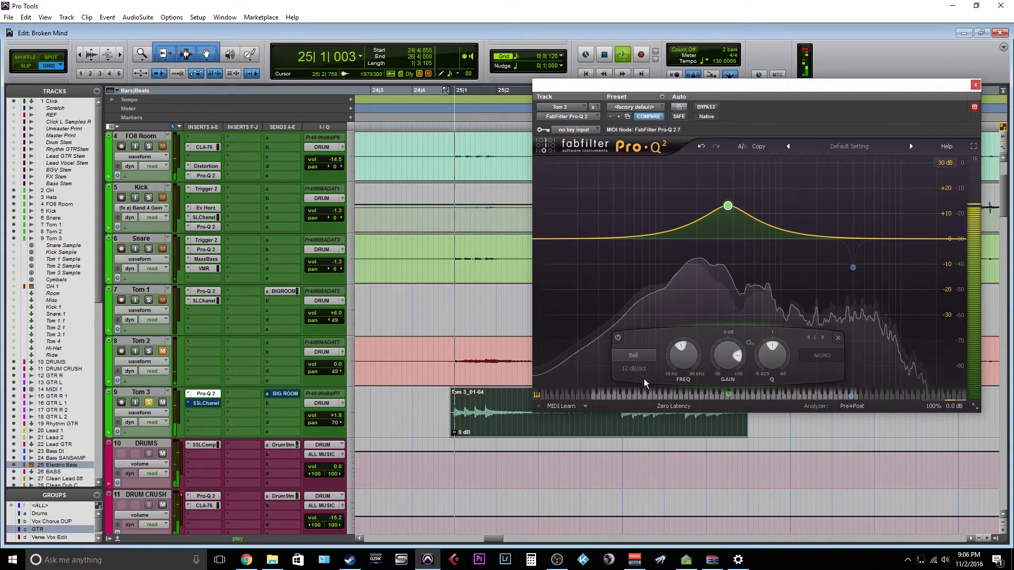
pyautogui.moveTo(727, 355); pyautogui.dragTo(686, 465)
pyautogui.press('space')
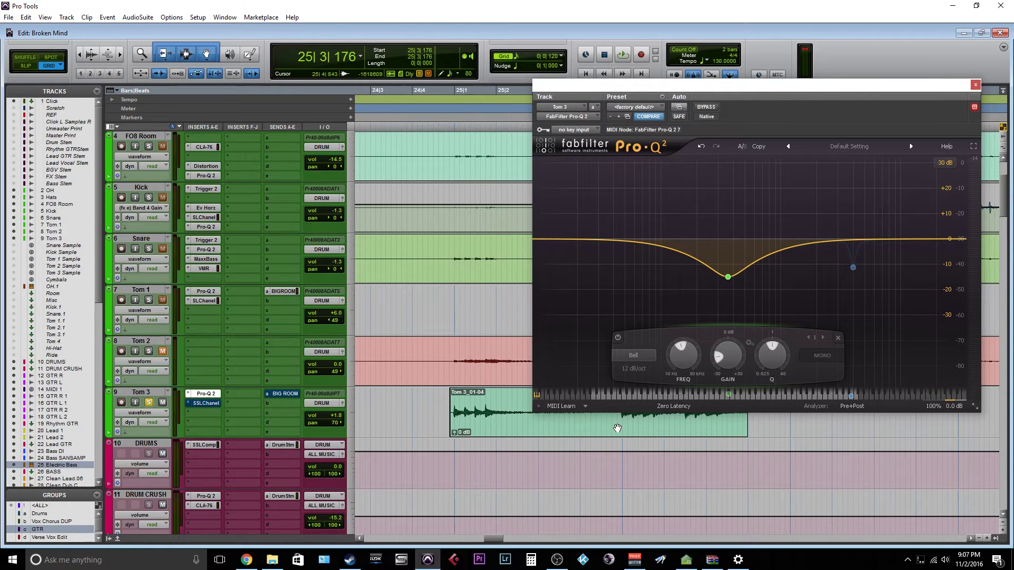
# - Reactivate the 4 kHz band, audition it boosted to +18.59 dB during playback, and lower its gain to -9.20 dB
pyautogui.moveTo(828, 308)
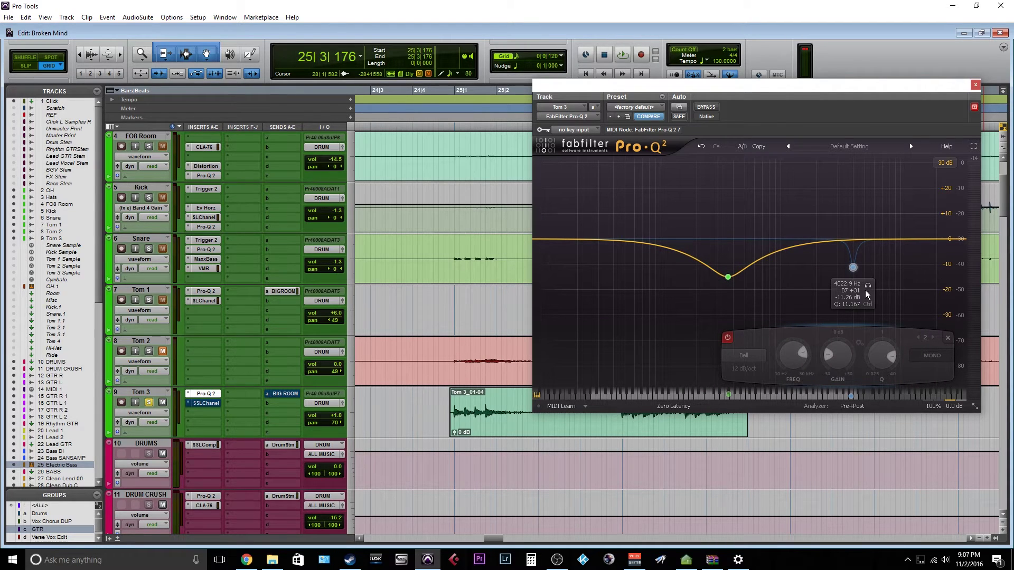
pyautogui.click(724, 338)
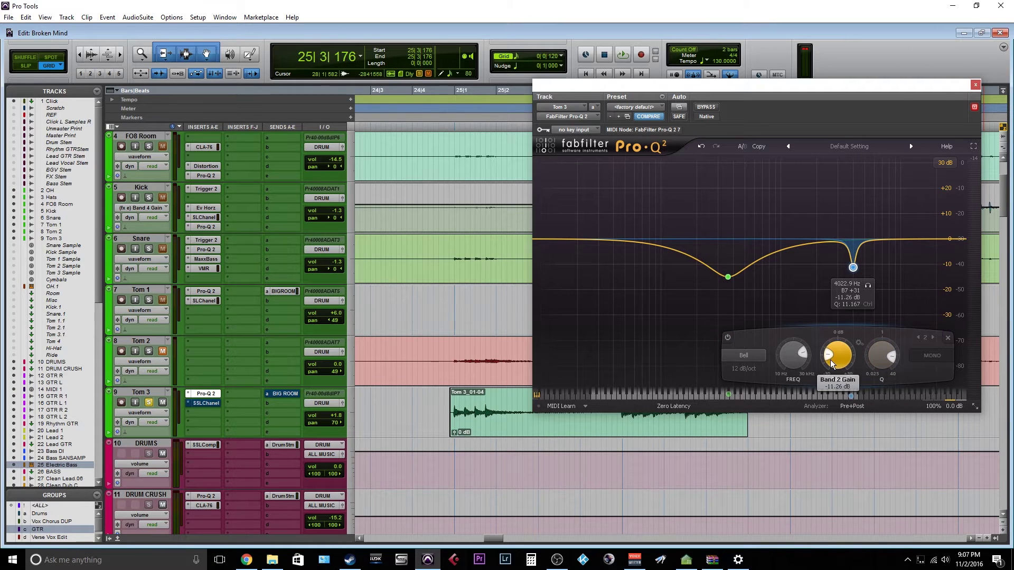
pyautogui.moveTo(830, 359); pyautogui.dragTo(873, 295)
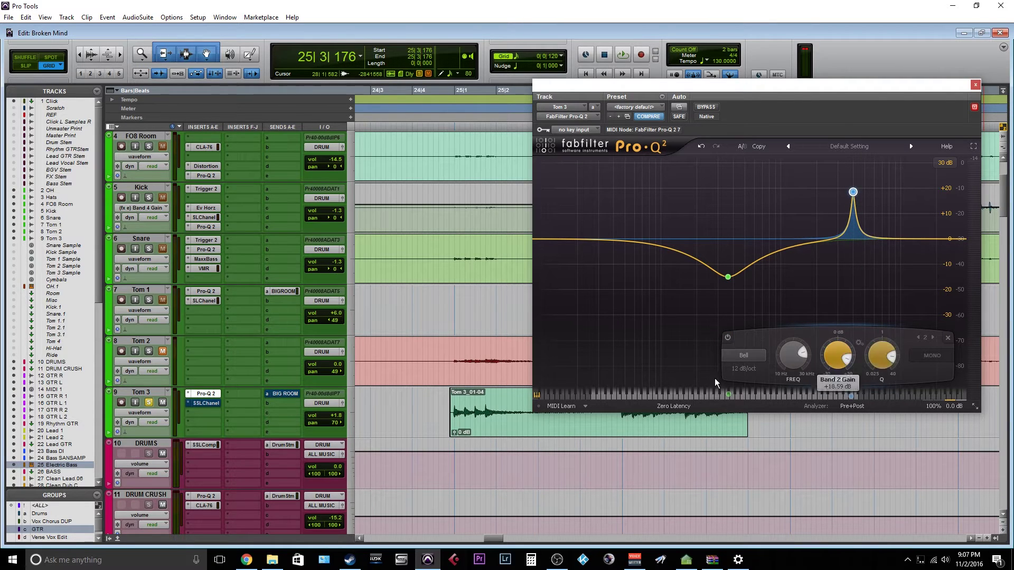
pyautogui.press('space')
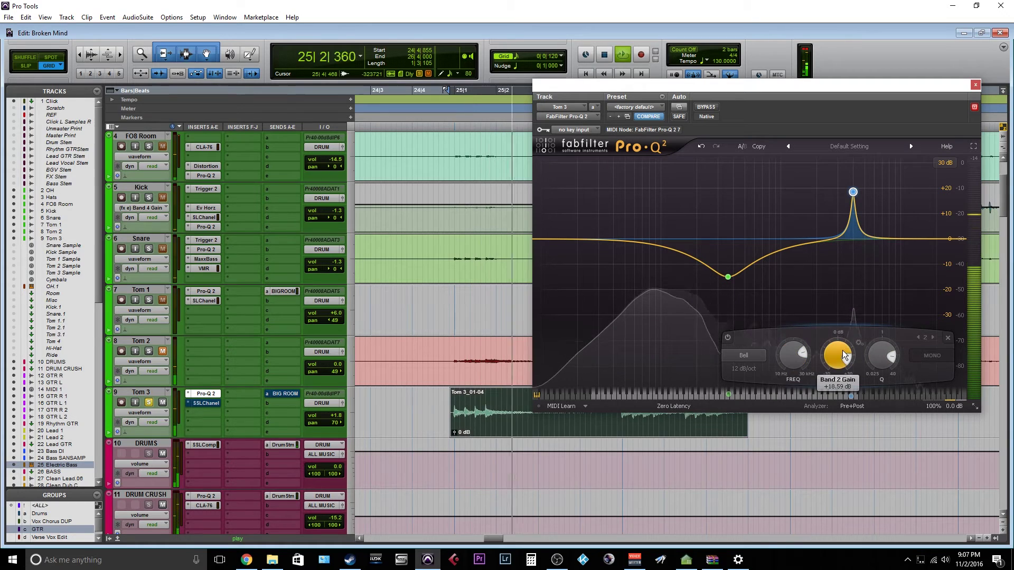
pyautogui.moveTo(833, 352); pyautogui.dragTo(816, 462)
# - Compare the Tom 3 clip with the 4 kHz cut bypassed and active, stop playback and reselect the clip
pyautogui.click(728, 337)
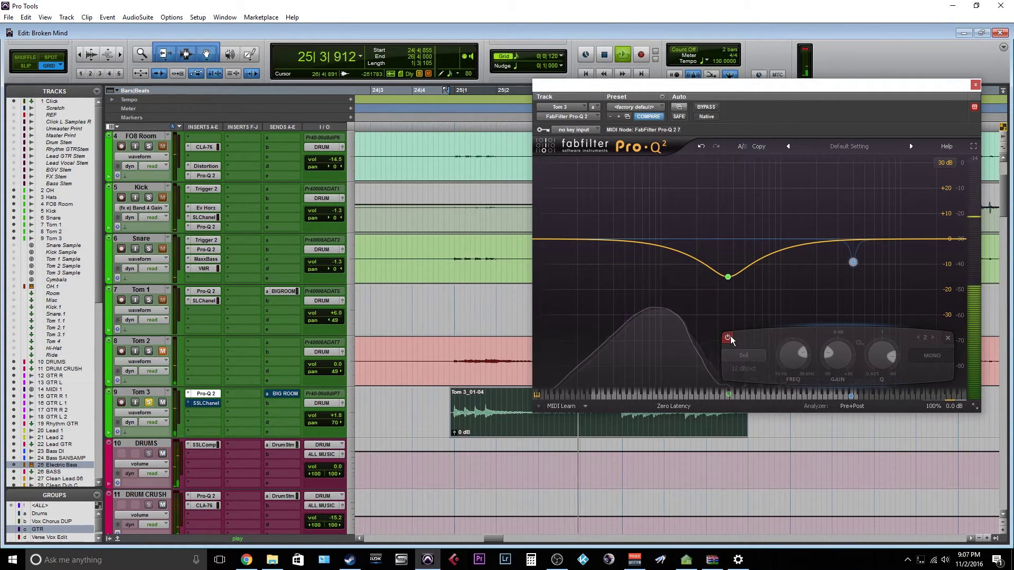
pyautogui.click(729, 337)
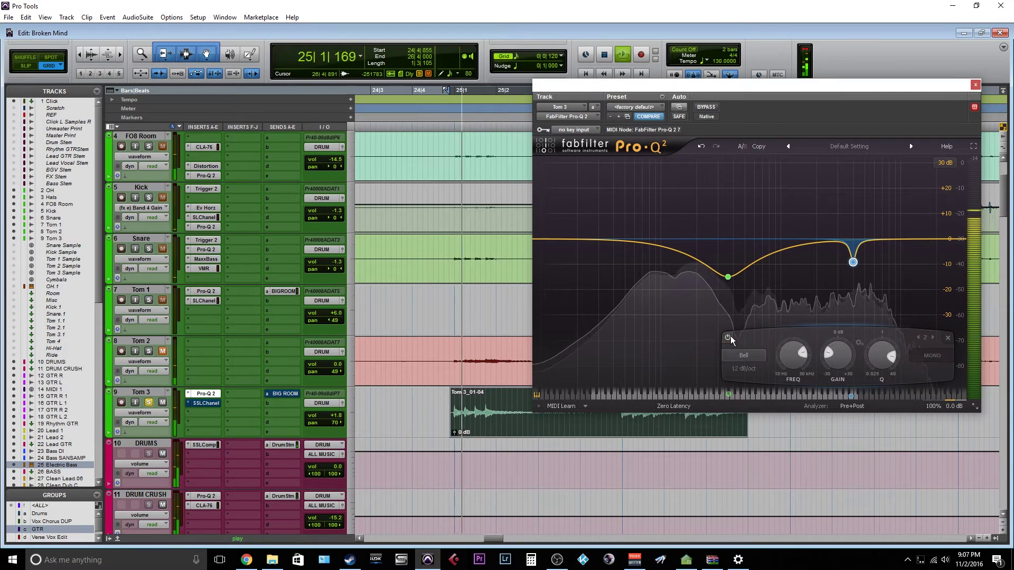
pyautogui.moveTo(853, 262)
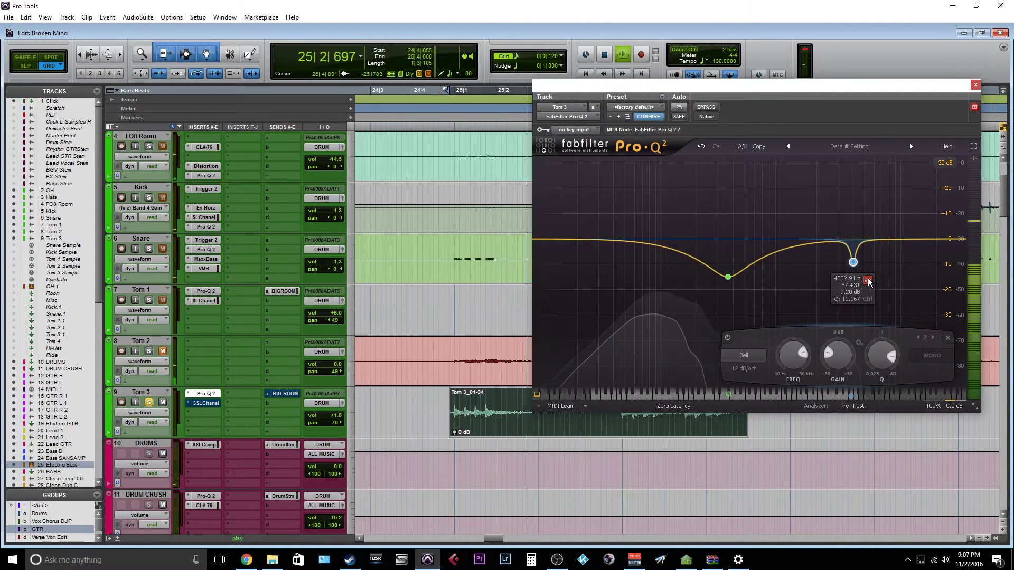
pyautogui.press('space')
pyautogui.click(522, 425)
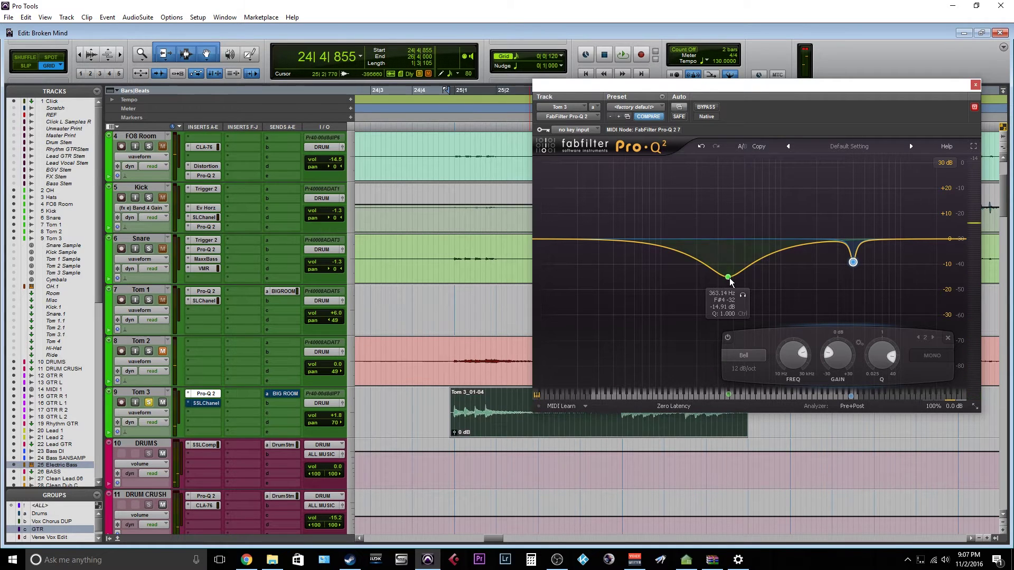
# - Deepen the 4 kHz band's cut to -11.86 dB and close Tom 3's Pro-Q 2 window
pyautogui.moveTo(852, 262)
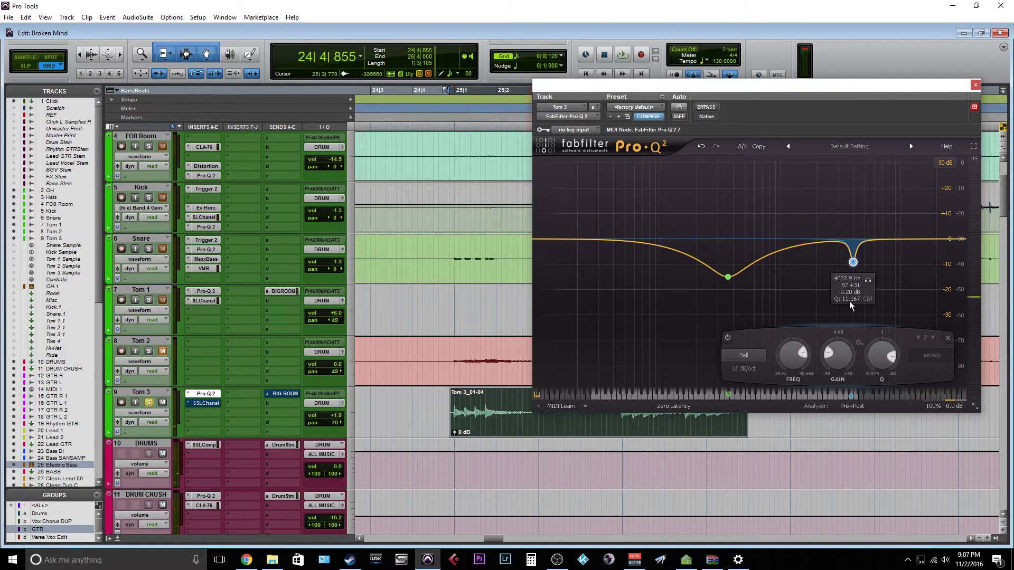
pyautogui.moveTo(852, 262); pyautogui.dragTo(853, 264)
pyautogui.moveTo(828, 359); pyautogui.dragTo(819, 365)
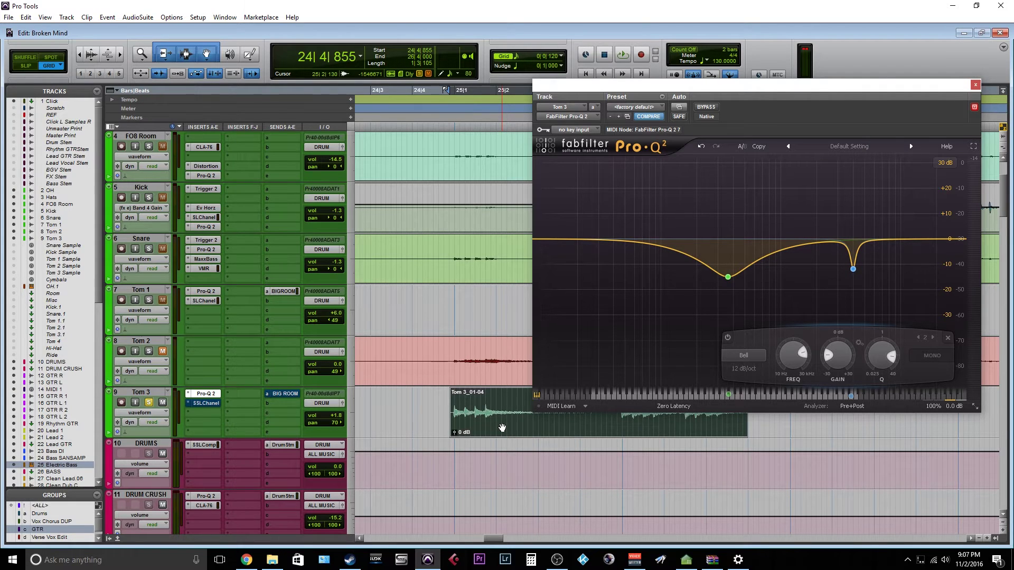
pyautogui.moveTo(853, 268)
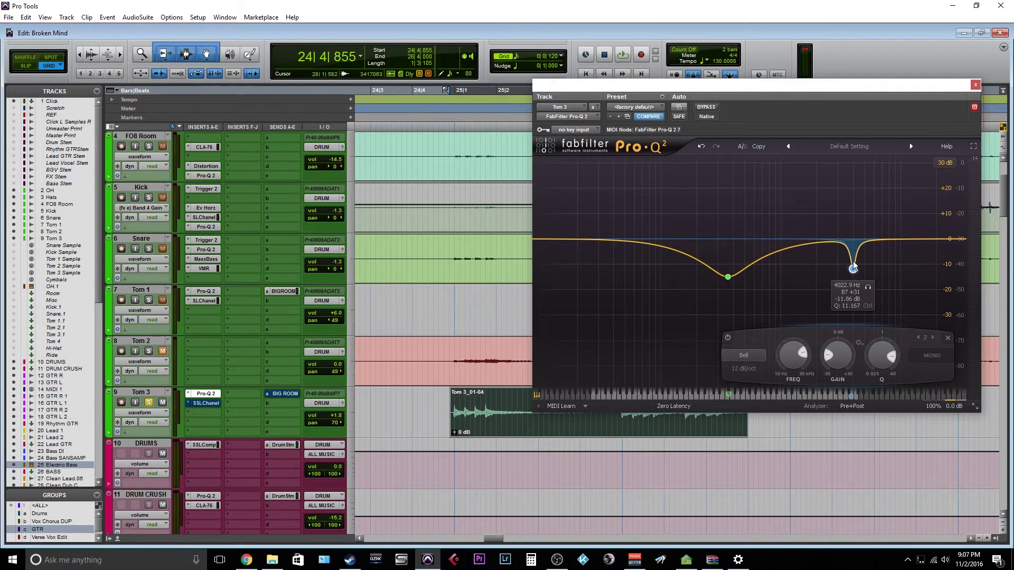
pyautogui.moveTo(700, 273)
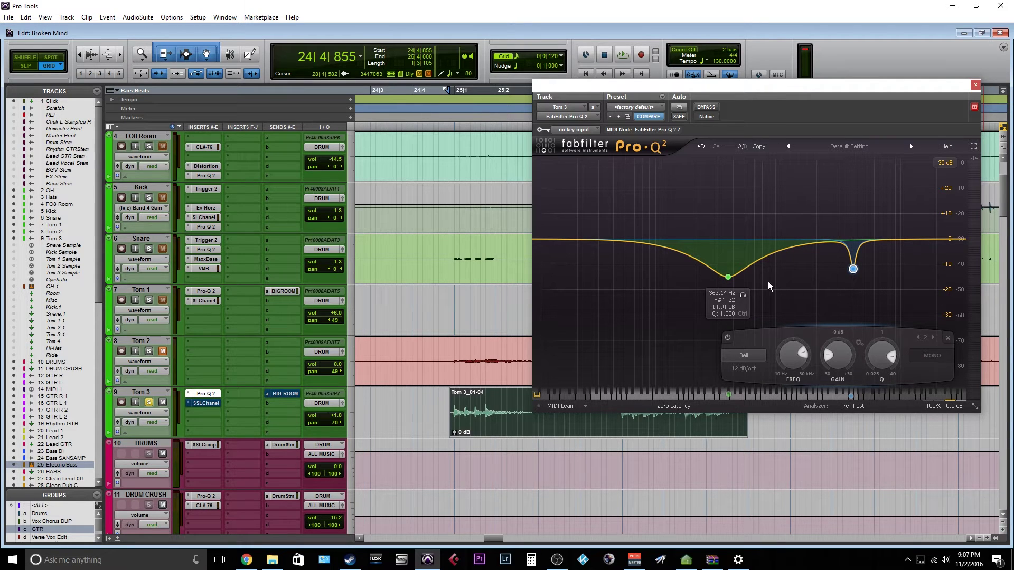
pyautogui.click(976, 85)
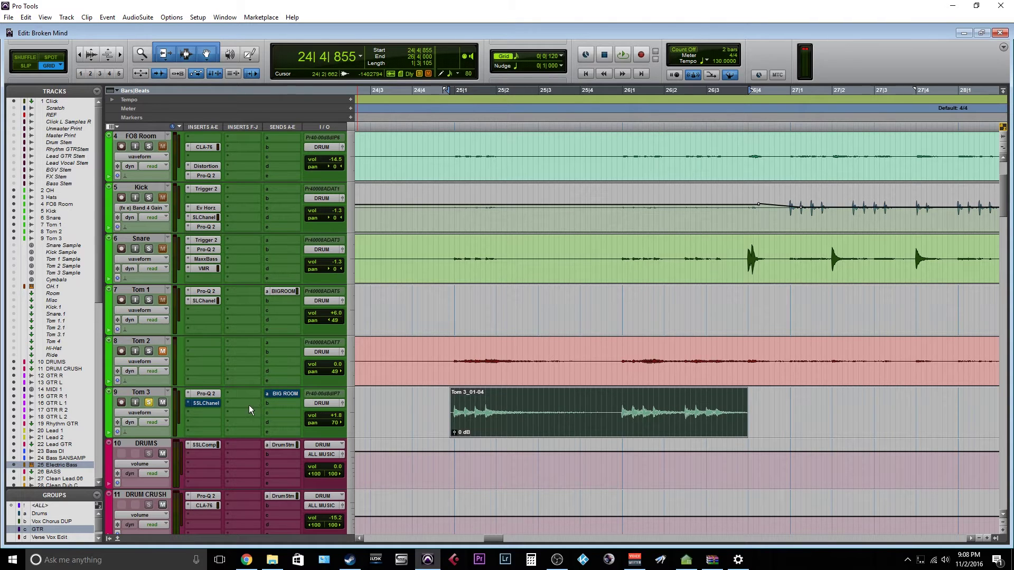
# - Open Tom 3's SSLChannel insert, take it out of bypass and move its window clear of the start of the clip
pyautogui.click(204, 404)
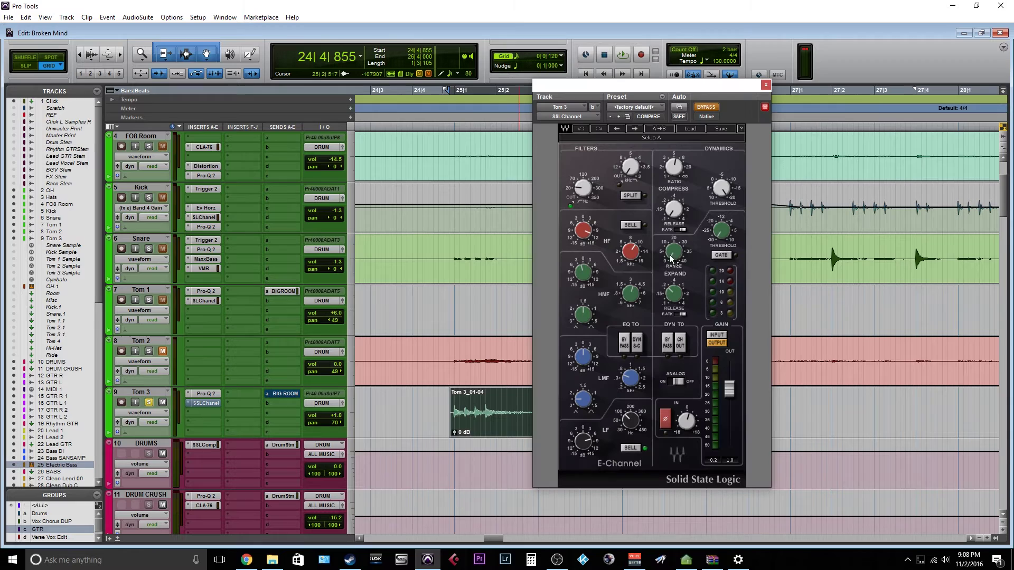
pyautogui.click(707, 107)
pyautogui.moveTo(658, 88); pyautogui.dragTo(870, 71)
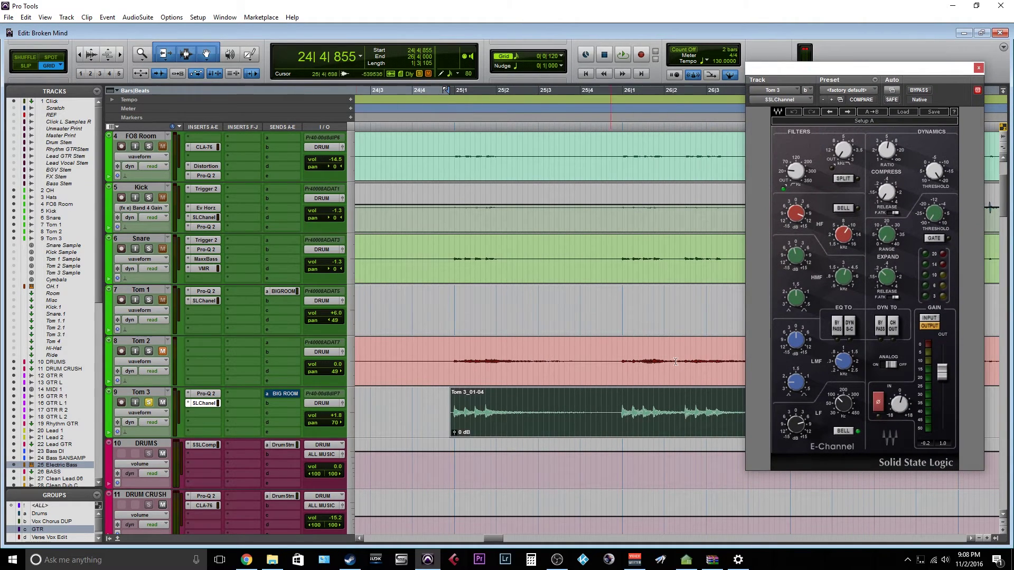
# - Show Tom 3's Pro-Q 2 again, return to SSLChannel and bypass its dynamics section, moving the window off the clip's start
pyautogui.click(205, 394)
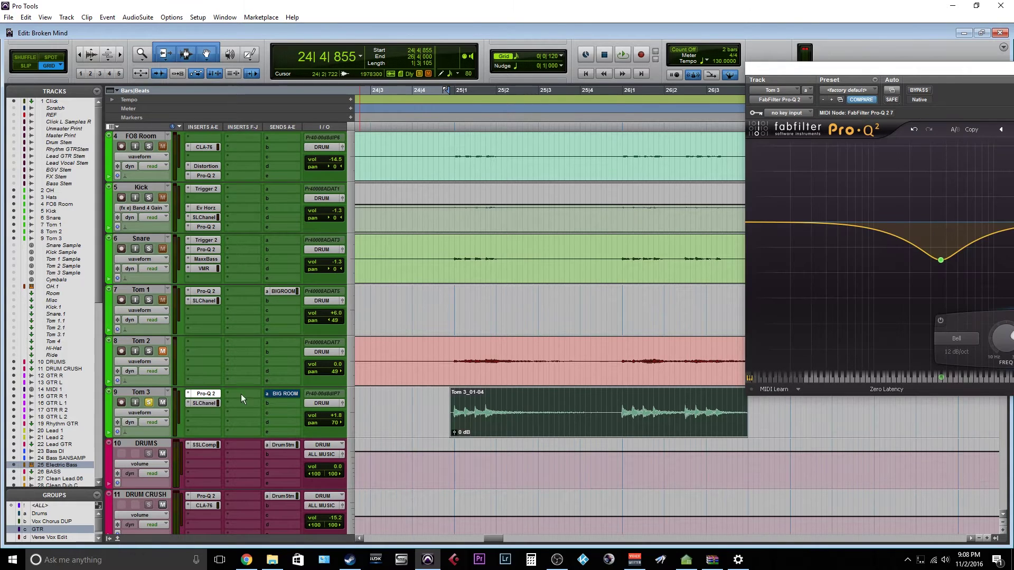
pyautogui.moveTo(832, 69); pyautogui.dragTo(576, 68)
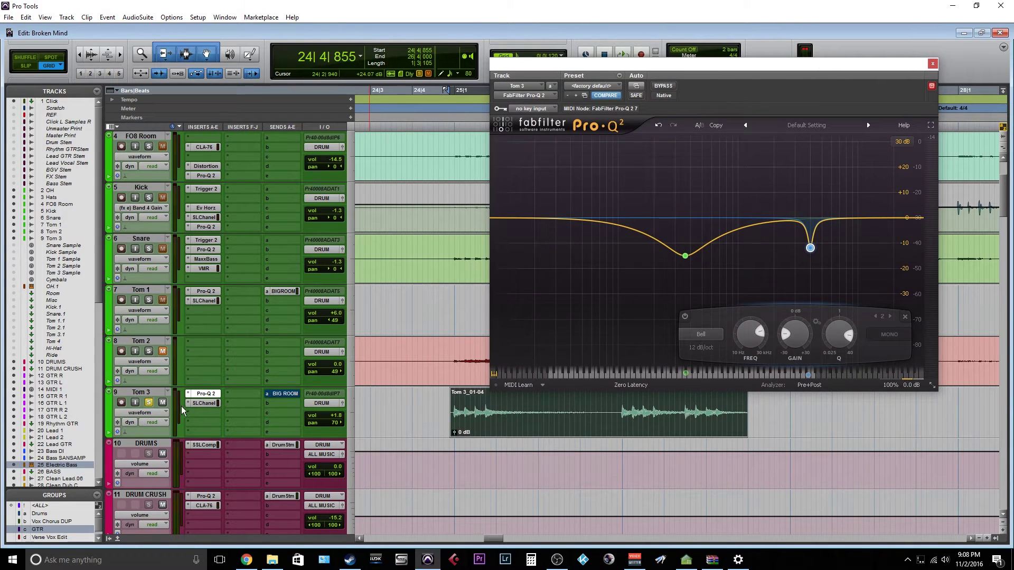
pyautogui.click(204, 403)
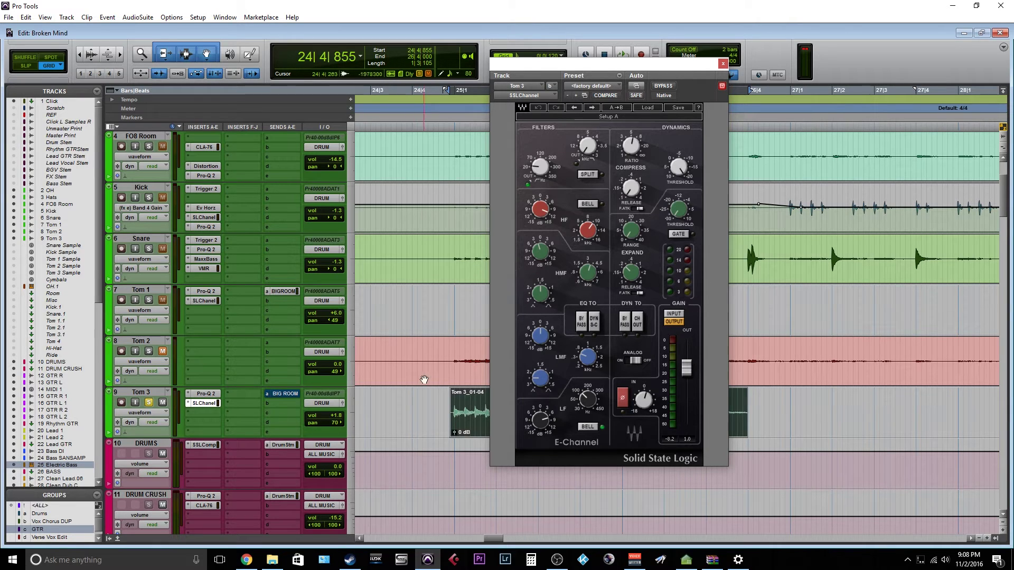
pyautogui.click(625, 323)
pyautogui.moveTo(648, 62); pyautogui.dragTo(855, 41)
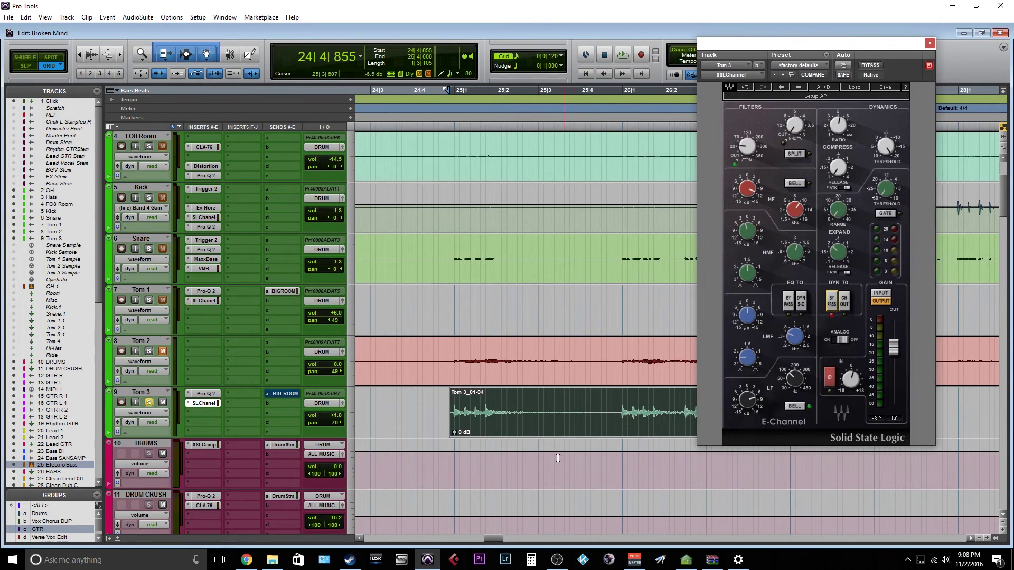
# - Compare the Tom 3 clip with SSLChannel bypassed and active during playback, leave the plug-in active and stop
pyautogui.click(870, 65)
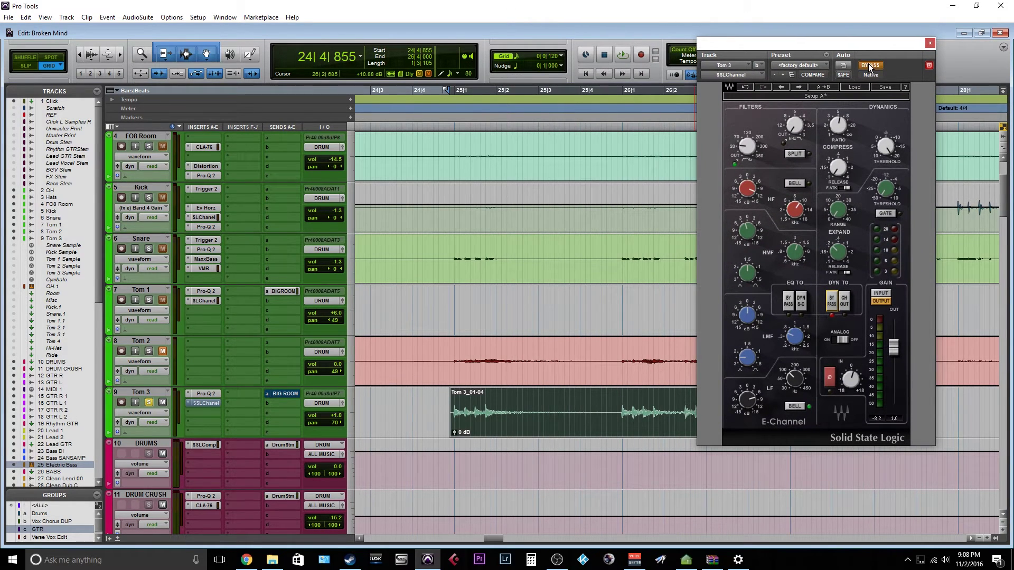
pyautogui.press('space')
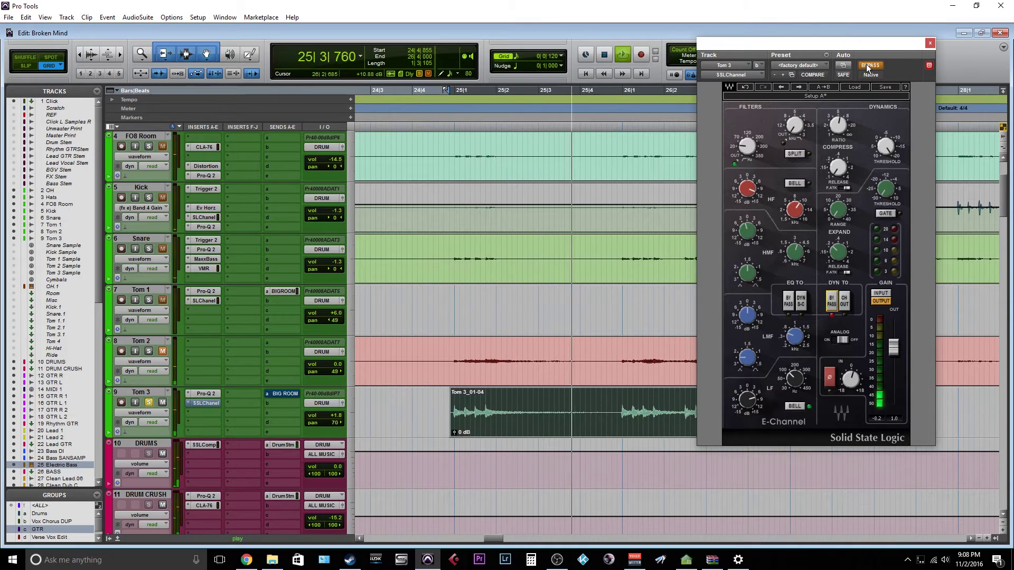
pyautogui.click(866, 65)
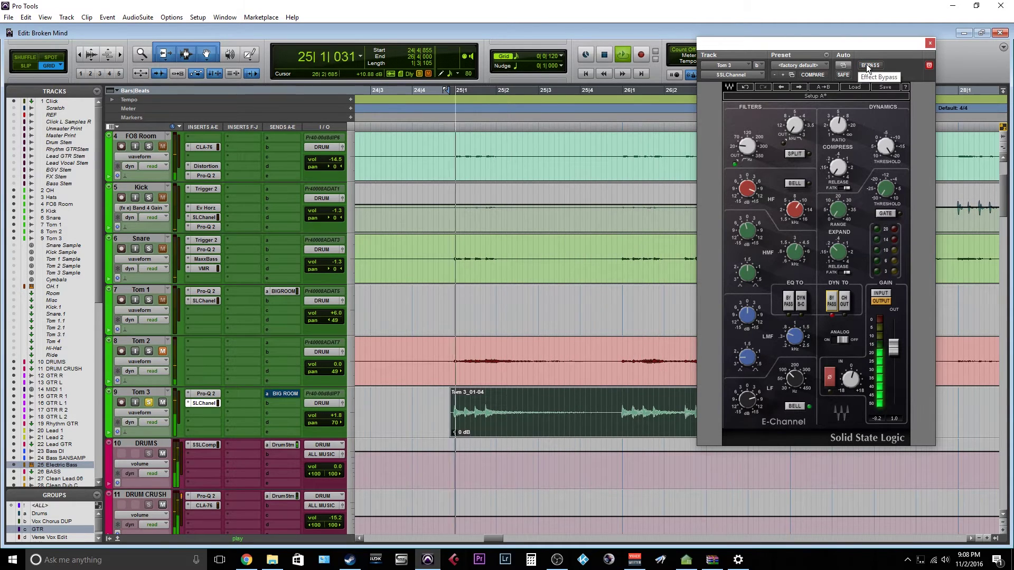
pyautogui.click(865, 65)
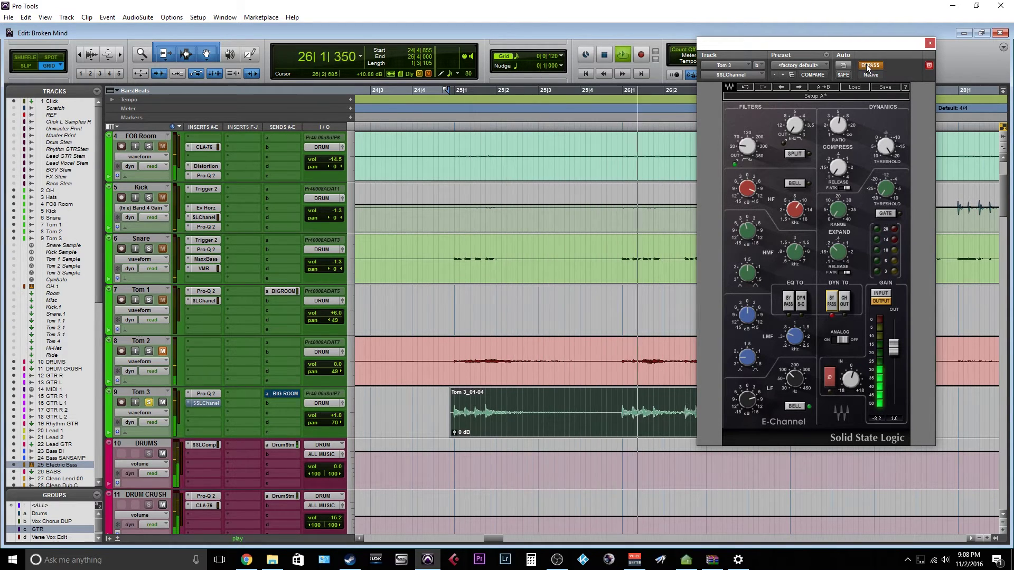
pyautogui.click(866, 64)
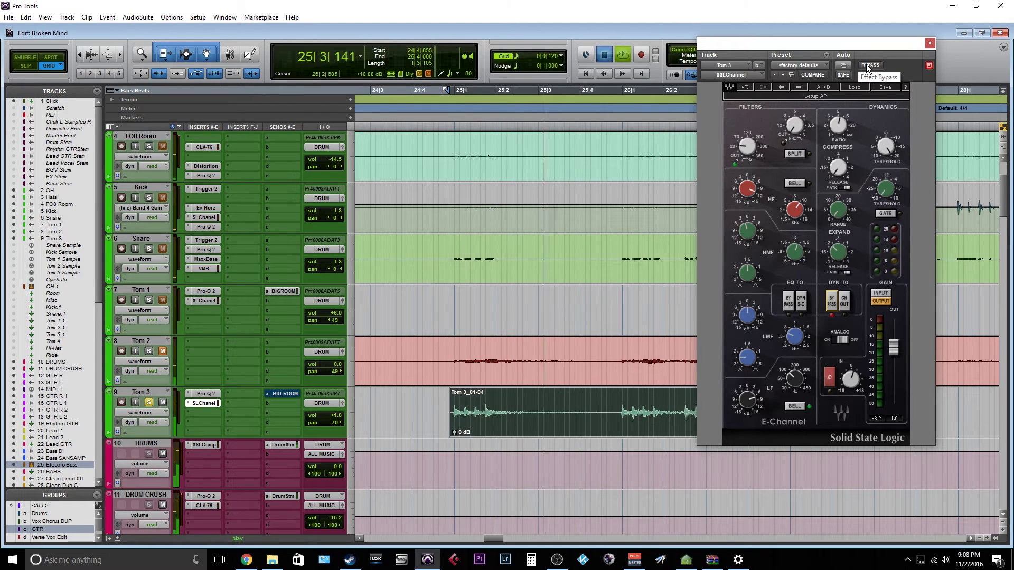
pyautogui.press('space')
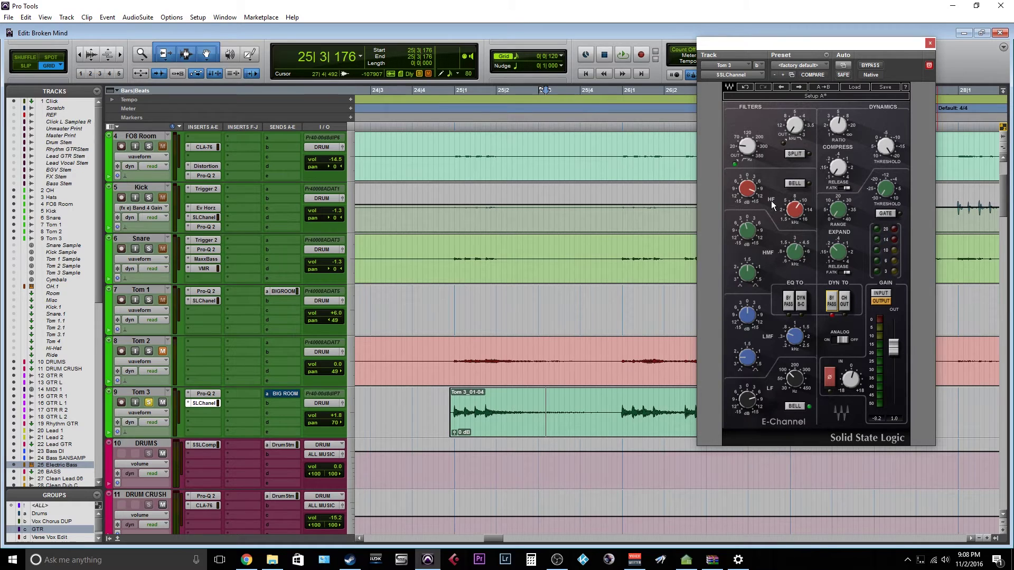
# - Examine SSLChannel's high-pass filter setting and the gain and frequency of its HF band
pyautogui.moveTo(746, 151); pyautogui.dragTo(746, 143)
pyautogui.moveTo(746, 194); pyautogui.dragTo(710, 198)
pyautogui.moveTo(747, 189)
pyautogui.moveTo(795, 210); pyautogui.dragTo(795, 203)
# - Play Tom 3 with the HF boost, reset the HF gain to 0 dB, replay from the clip's start and stop
pyautogui.moveTo(747, 189)
pyautogui.hotkey('ctrl', 'Tab')
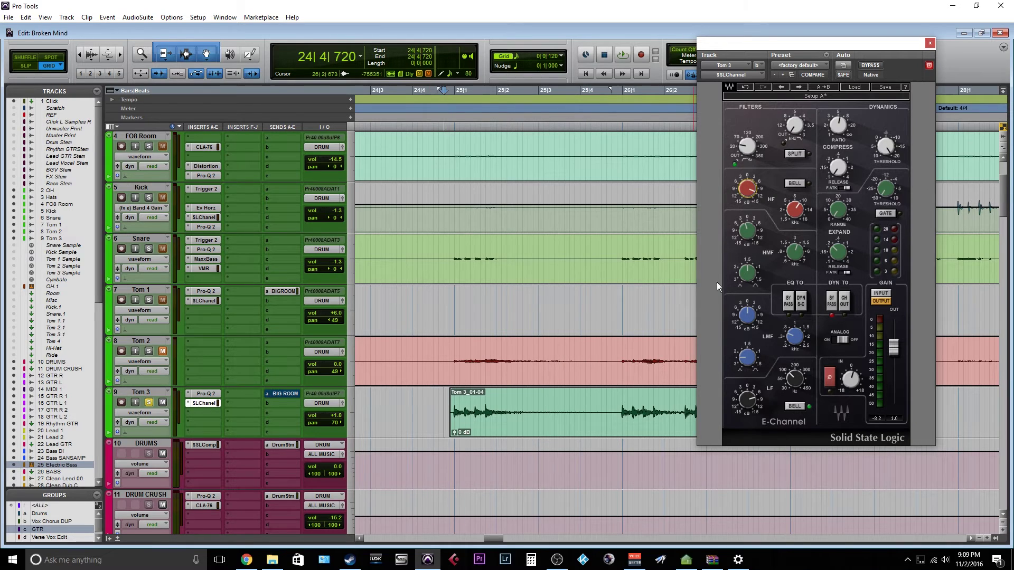
pyautogui.moveTo(747, 192); pyautogui.dragTo(747, 192)
pyautogui.press('space')
pyautogui.press('space')
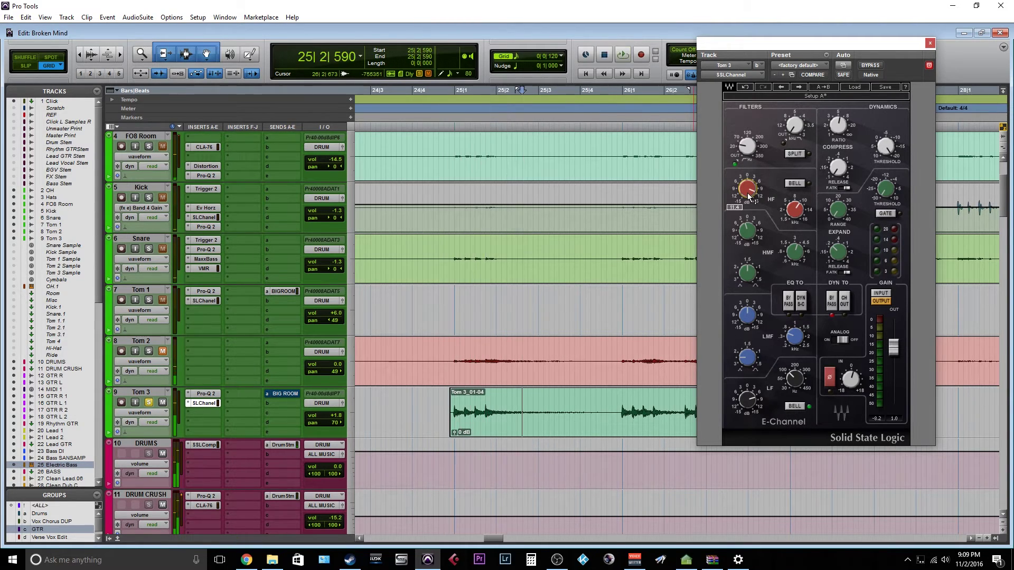
pyautogui.hotkey('alt', 'space')
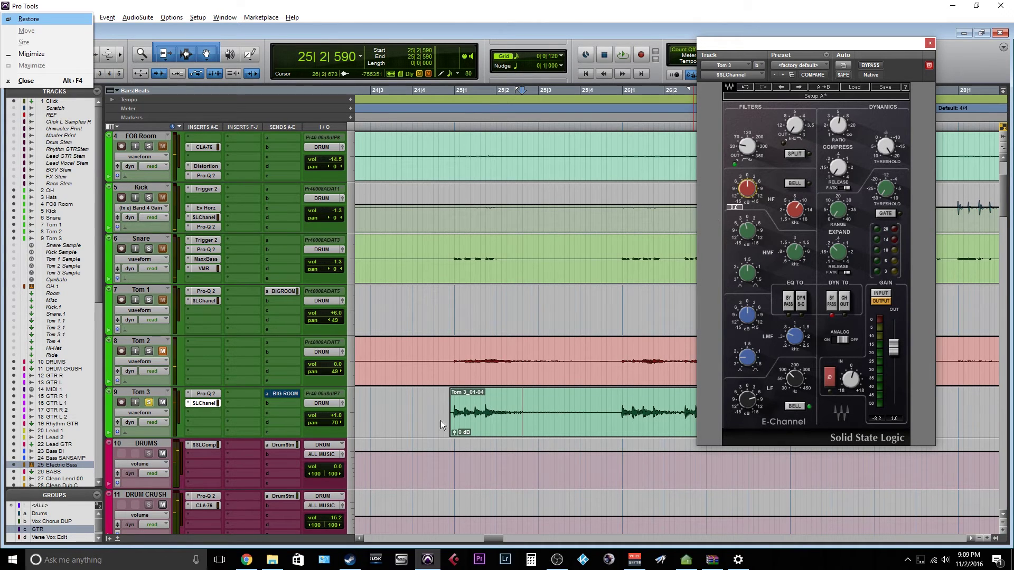
pyautogui.click(448, 417)
pyautogui.press('space')
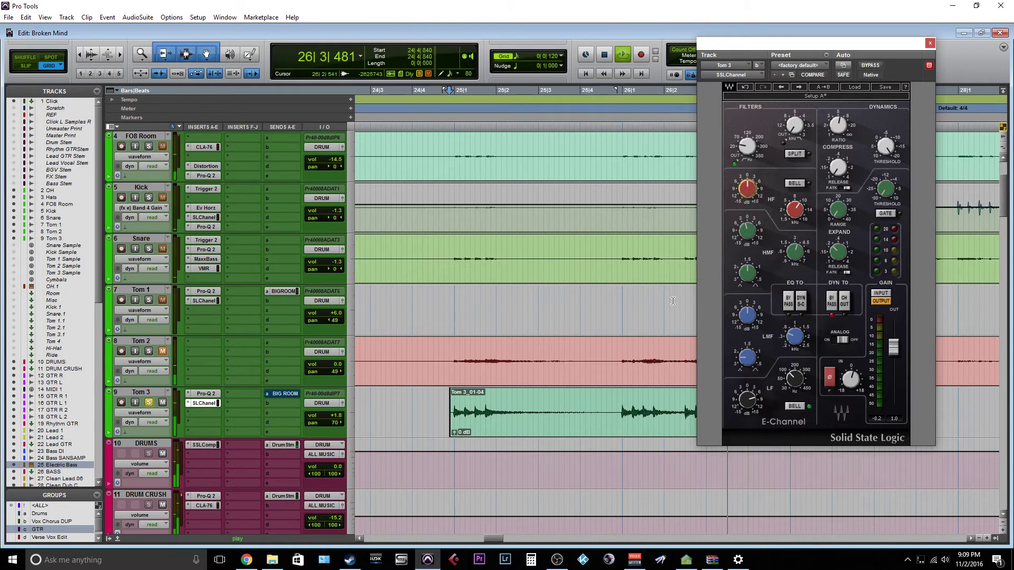
pyautogui.press('space')
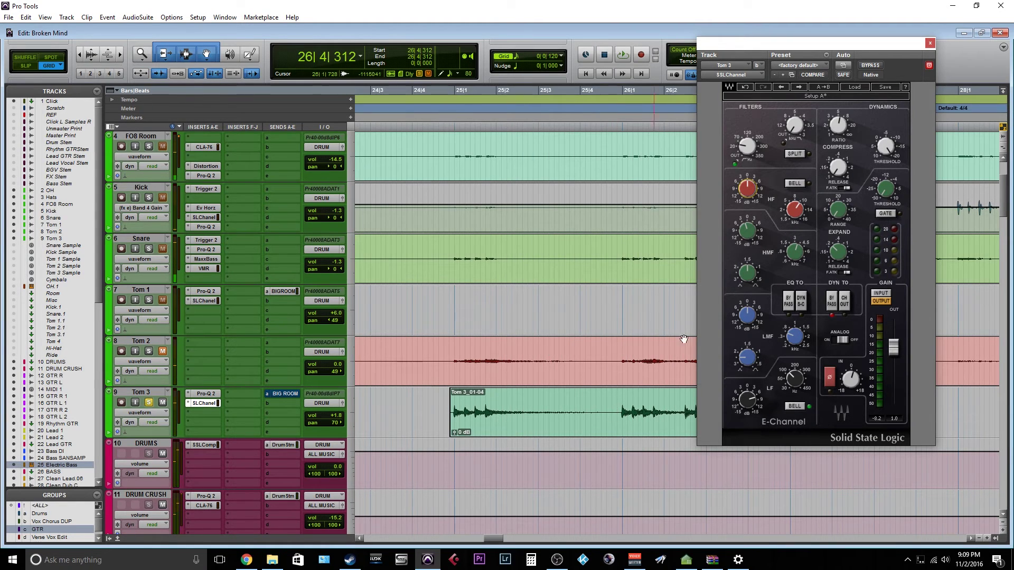
# - Undo the HF gain reset in SSLChannel, play Tom 3 from the start of its clip and stop
pyautogui.click(746, 88)
pyautogui.click(447, 403)
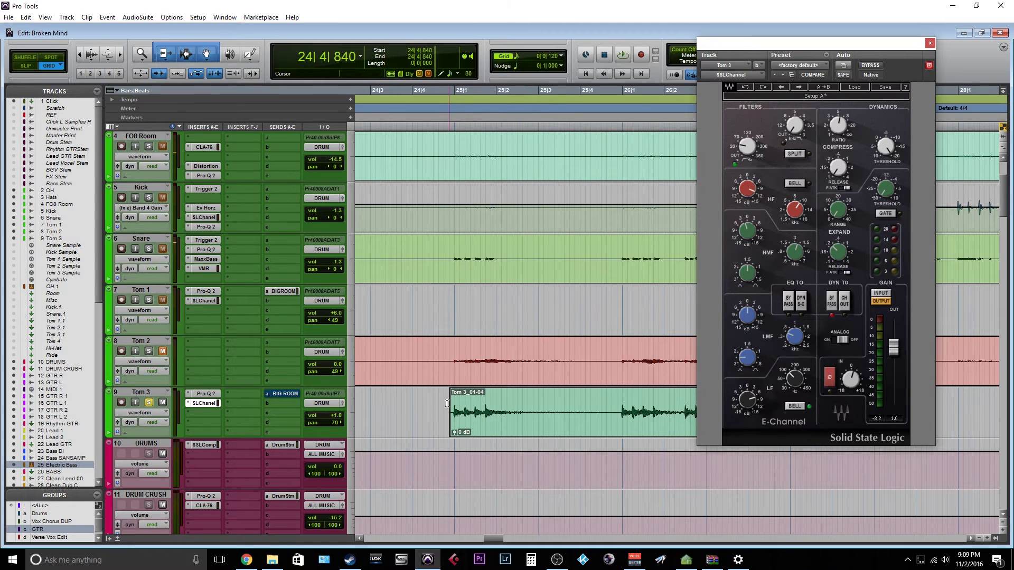
pyautogui.press('space')
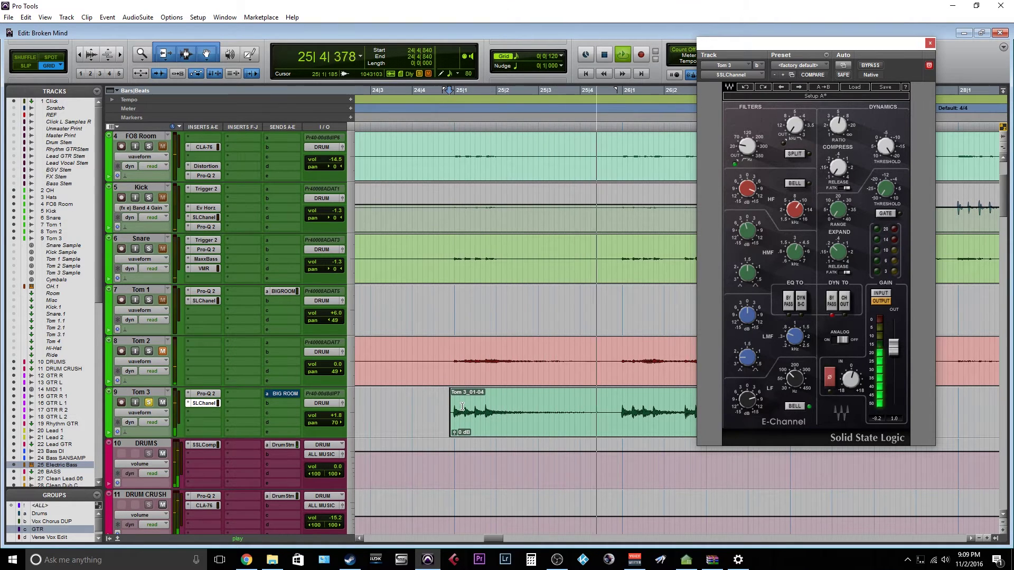
pyautogui.press('space')
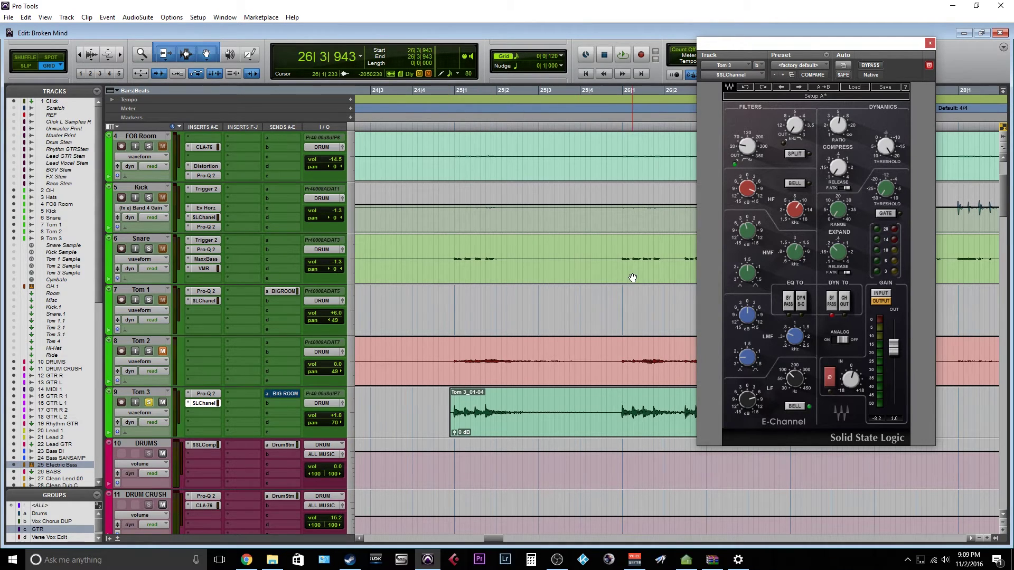
# - Check the HMF gain and frequency, reset the gain to 0 dB, and compare the playing clip with the HMF change undone
pyautogui.click(747, 230)
pyautogui.click(795, 252)
pyautogui.moveTo(798, 259); pyautogui.dragTo(798, 260)
pyautogui.click(747, 236)
pyautogui.keyDown('alt'); pyautogui.click(747, 236); pyautogui.keyUp('alt')
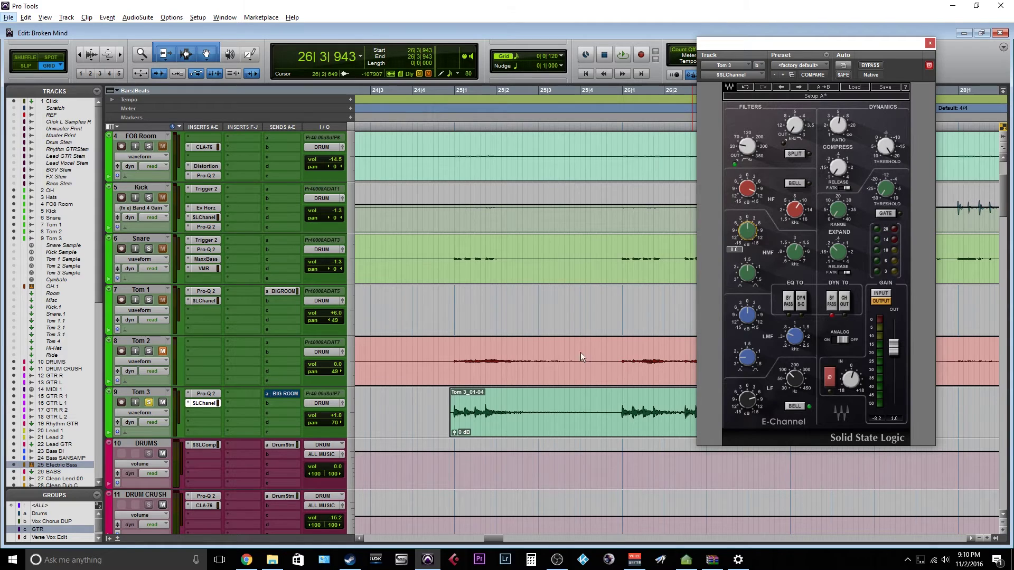
pyautogui.click(488, 431)
pyautogui.press('space')
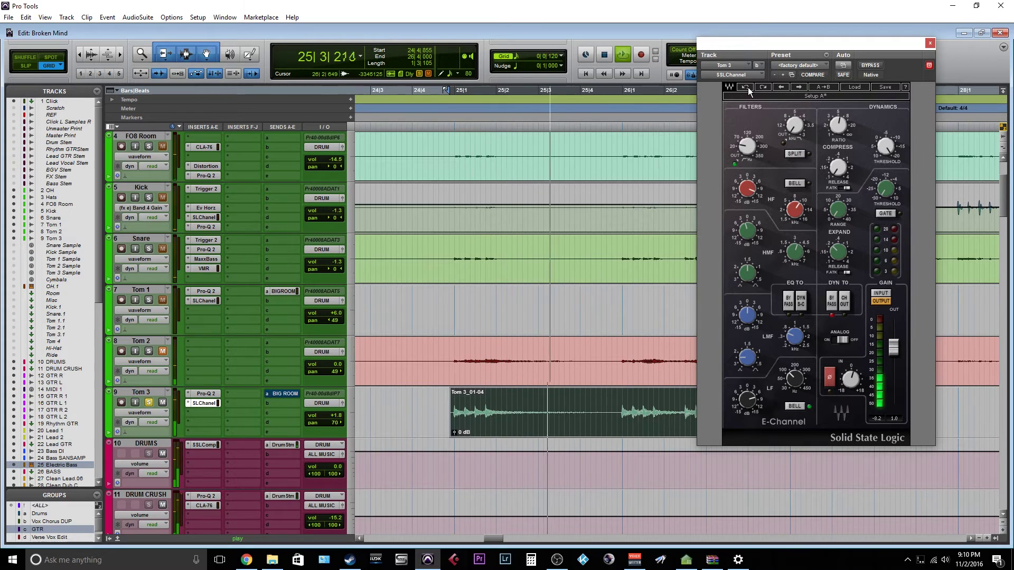
pyautogui.press('space')
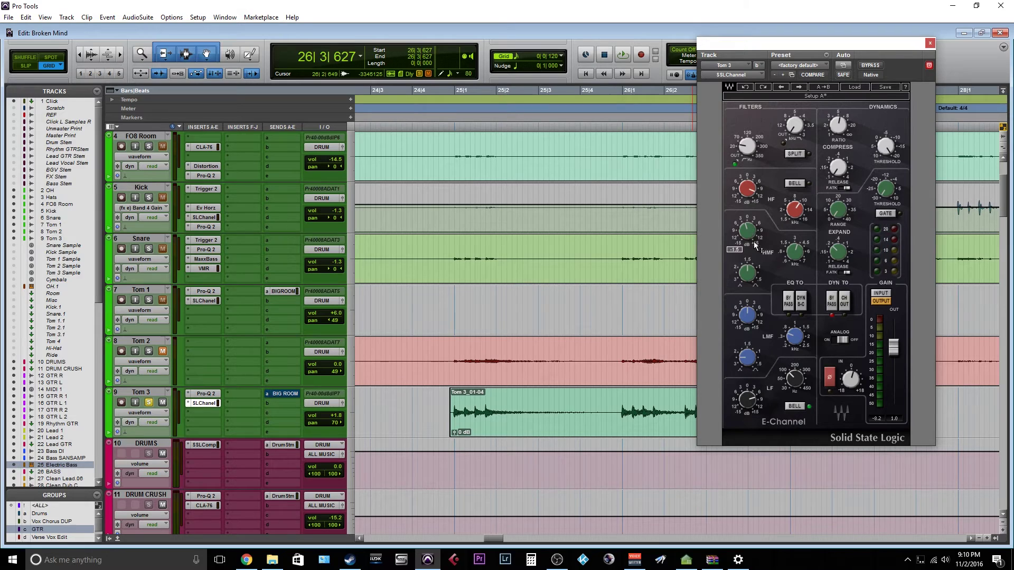
# - Reset the LF gain to 0 dB and play the selected Tom 3 clip, undoing the reset to compare before stopping
pyautogui.moveTo(750, 328)
pyautogui.moveTo(794, 378)
pyautogui.moveTo(742, 406)
pyautogui.hotkey('ctrl', 'a')
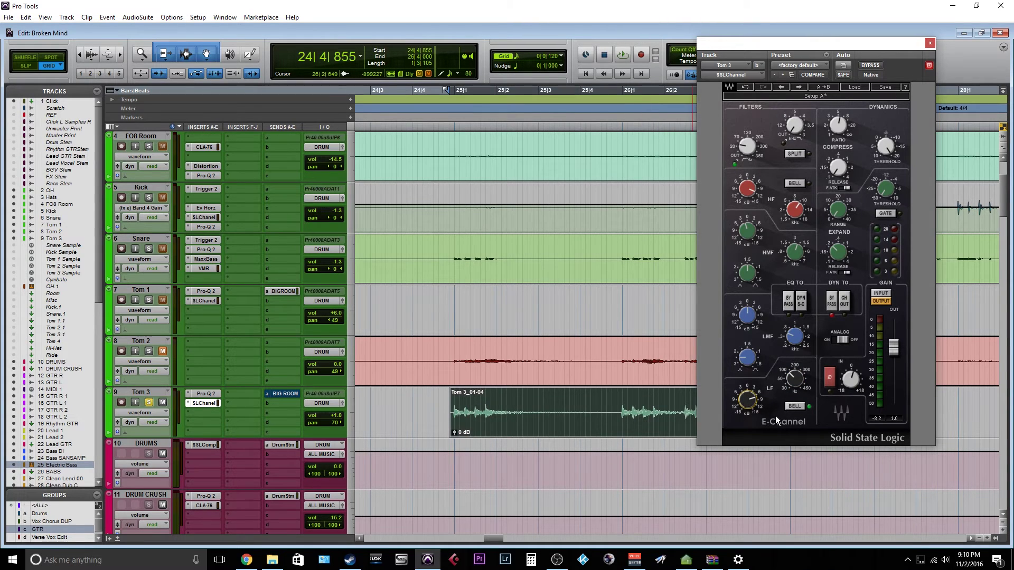
pyautogui.keyDown('alt'); pyautogui.click(749, 401); pyautogui.keyUp('alt')
pyautogui.press('alt')
pyautogui.press('space')
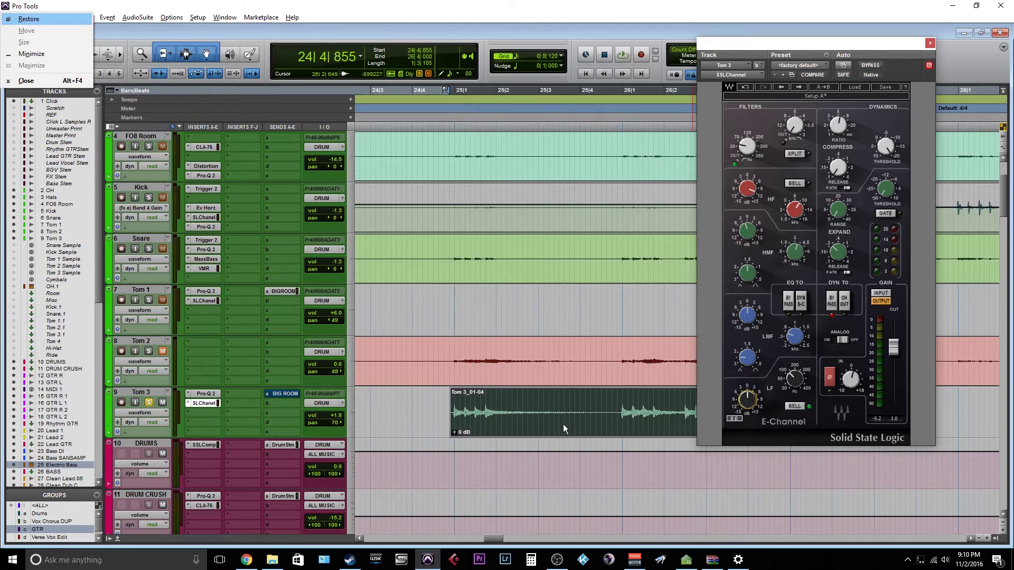
pyautogui.press('Escape')
pyautogui.press('space')
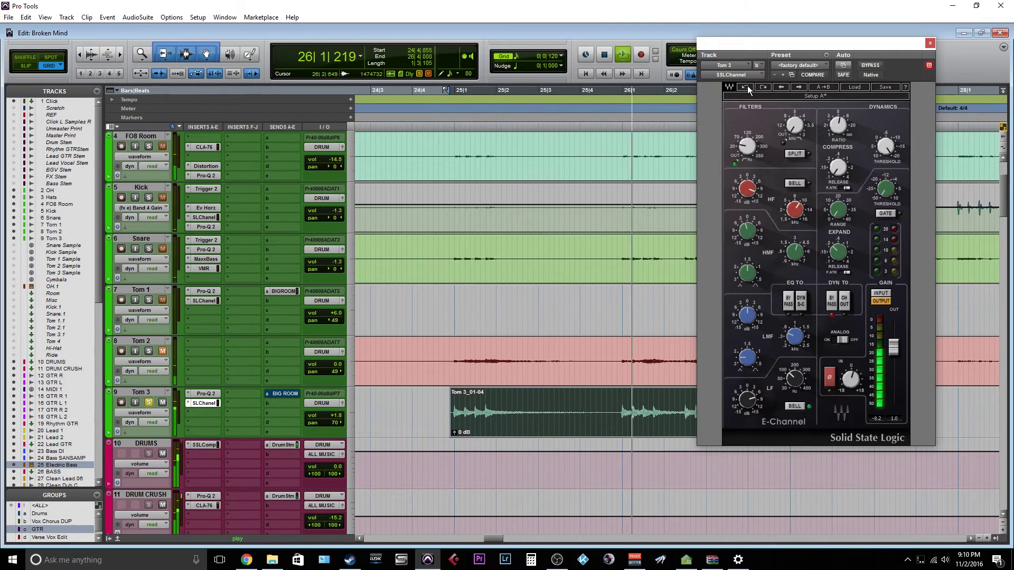
pyautogui.press('space')
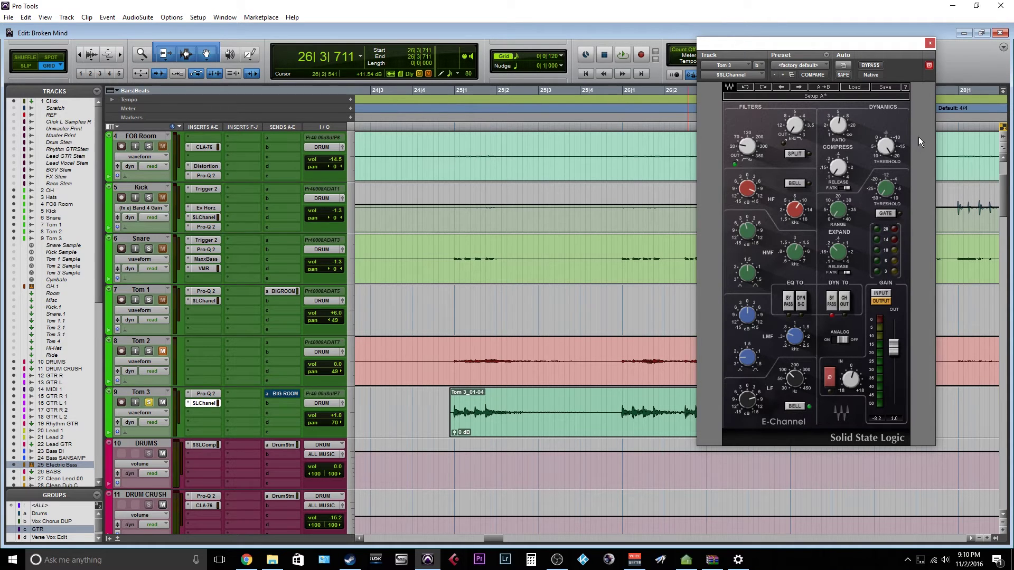
pyautogui.scroll(4, 751, 196)
pyautogui.scroll(3, 796, 214)
pyautogui.scroll(2, 796, 208)
# - Select and play the Tom 3 clip, take SSLChannel's dynamics section out of bypass during playback and stop
pyautogui.moveTo(794, 214)
pyautogui.moveTo(745, 188)
pyautogui.doubleClick(549, 419)
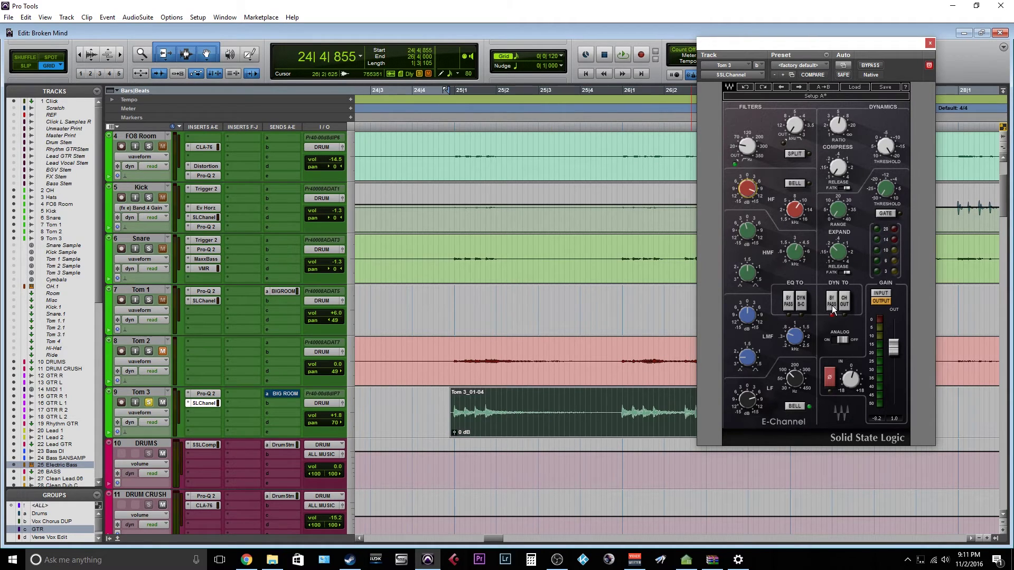
pyautogui.press('space')
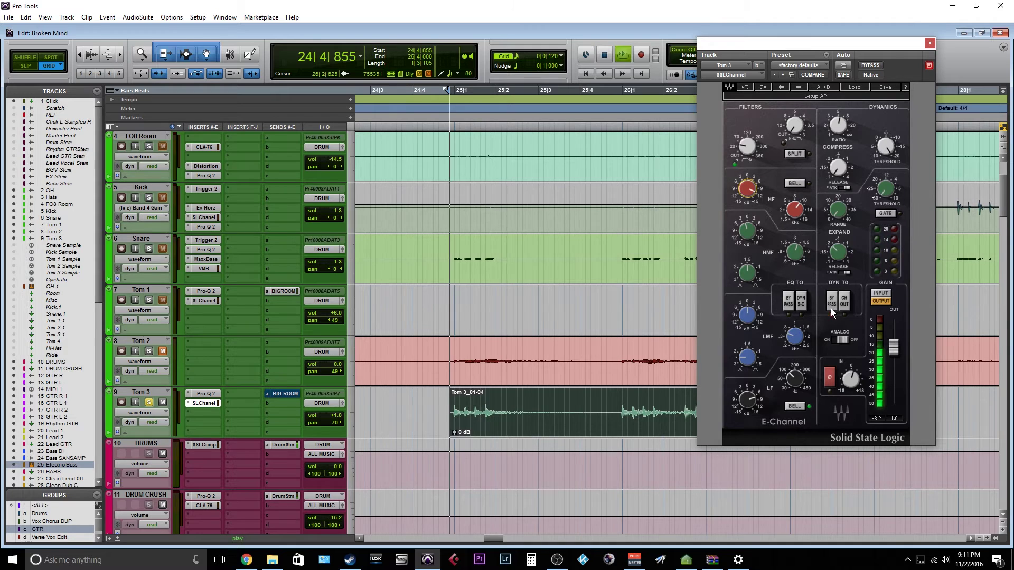
pyautogui.click(832, 306)
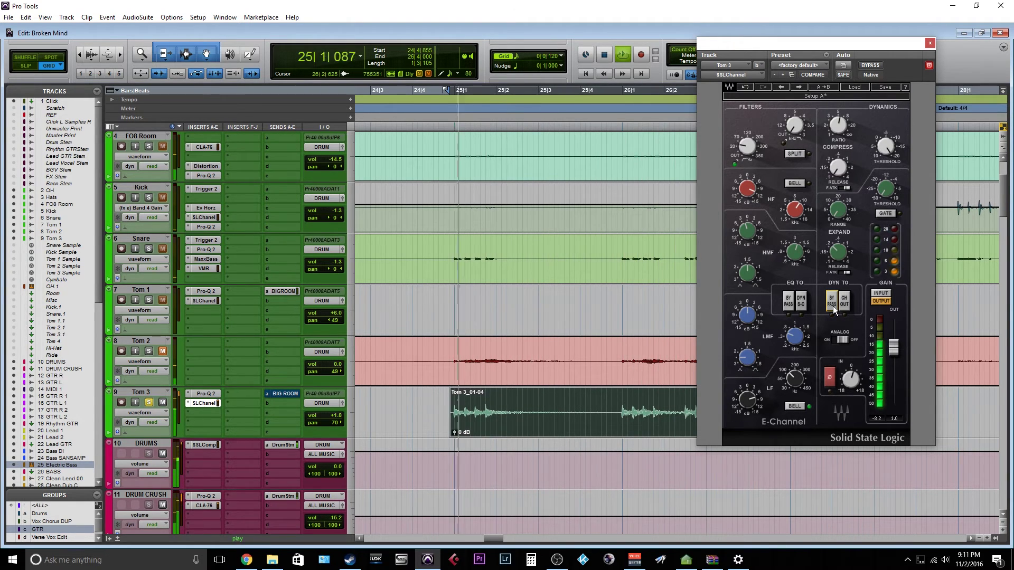
pyautogui.press('space')
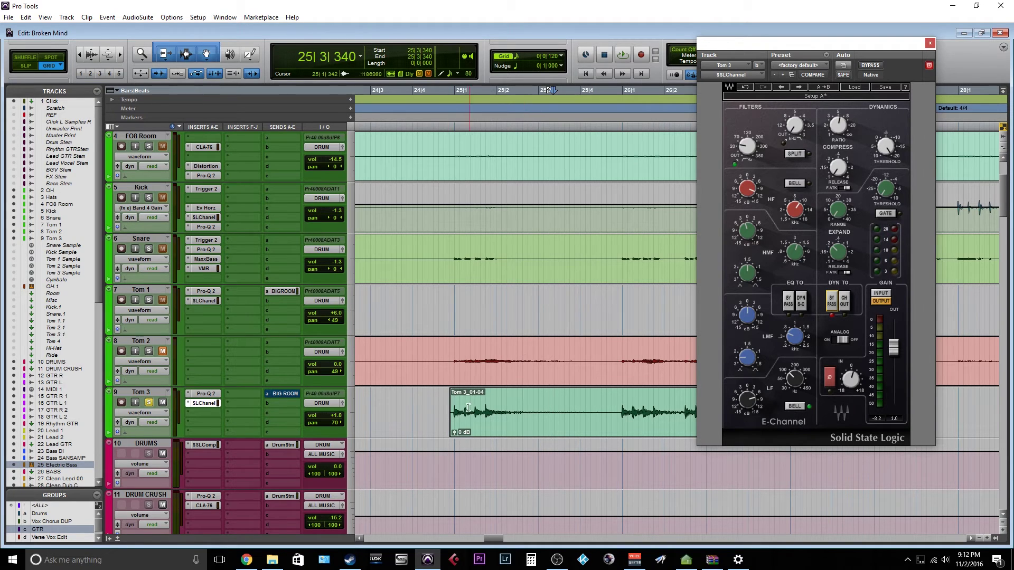
# - Play Tom 3 twice from just before its clip to judge the dynamics processing, stopping after each pass
pyautogui.click(443, 399)
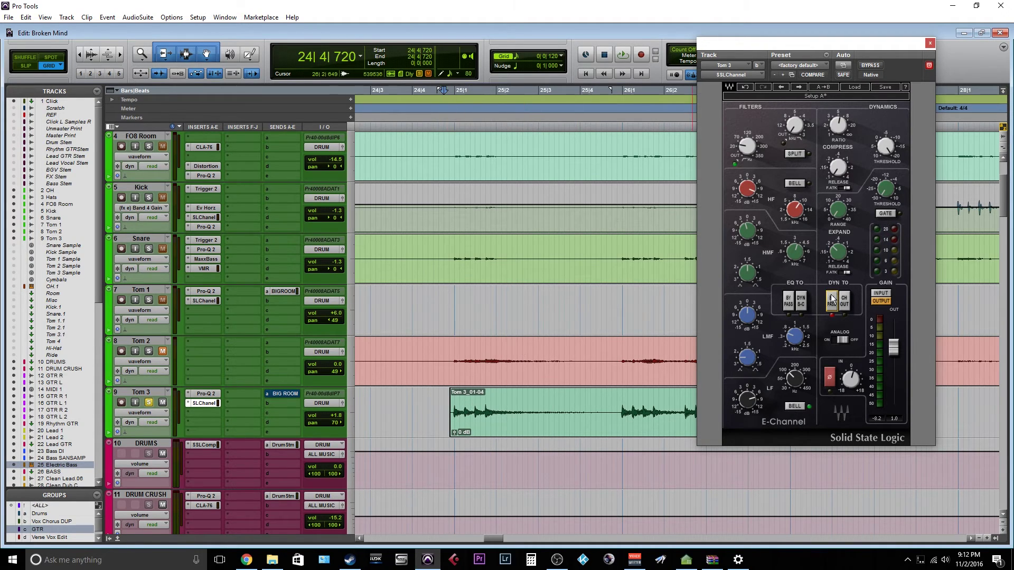
pyautogui.press('space')
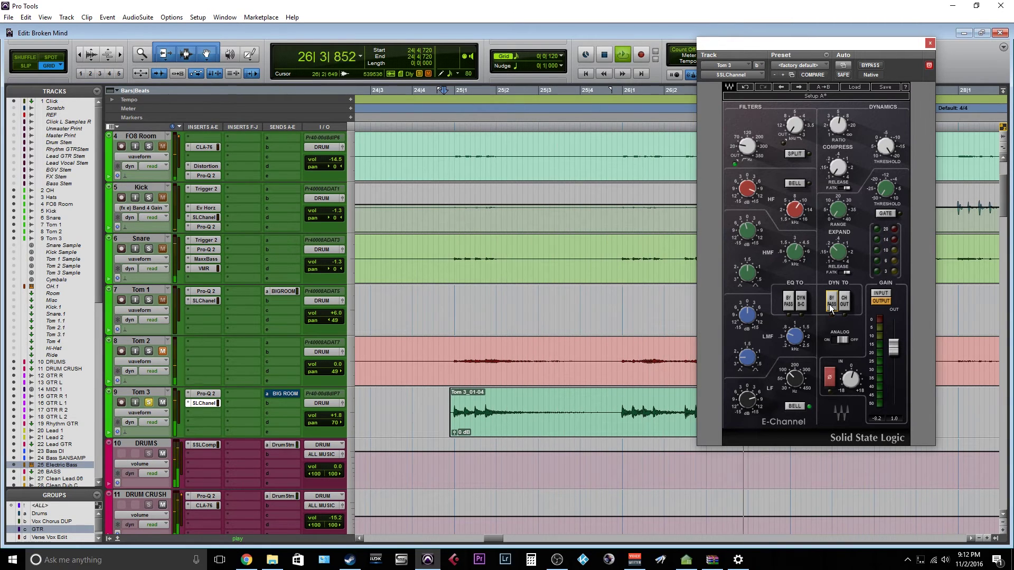
pyautogui.press('space')
pyautogui.click(438, 401)
pyautogui.press('space')
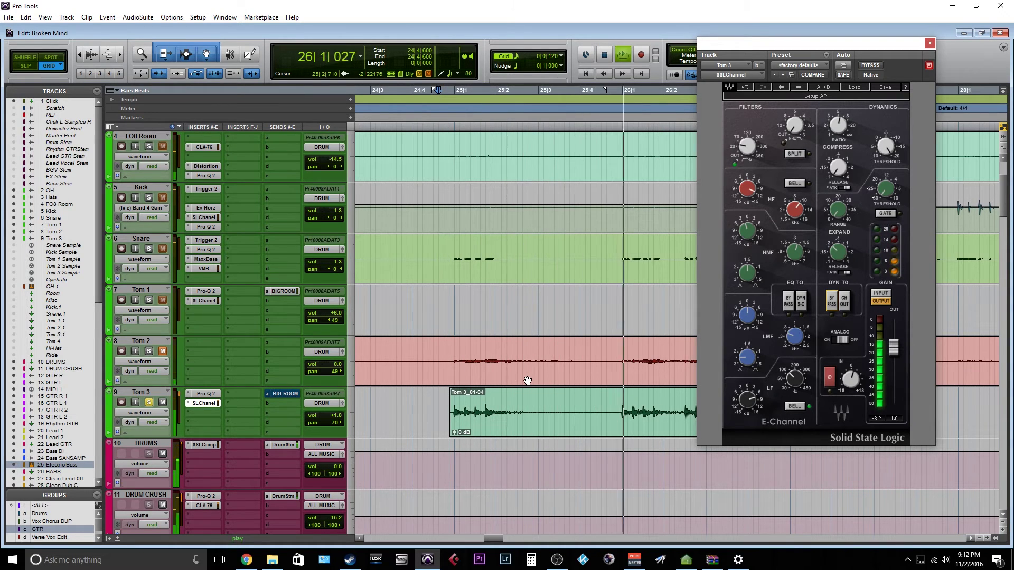
pyautogui.press('space')
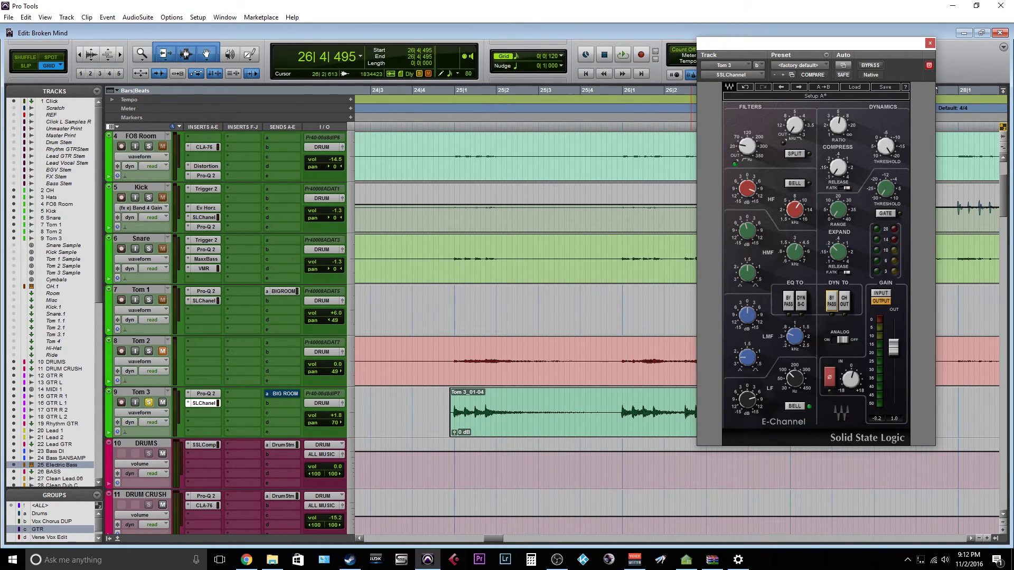
# - Examine the ratio and release settings of SSLChannel's compressor
pyautogui.click(836, 127)
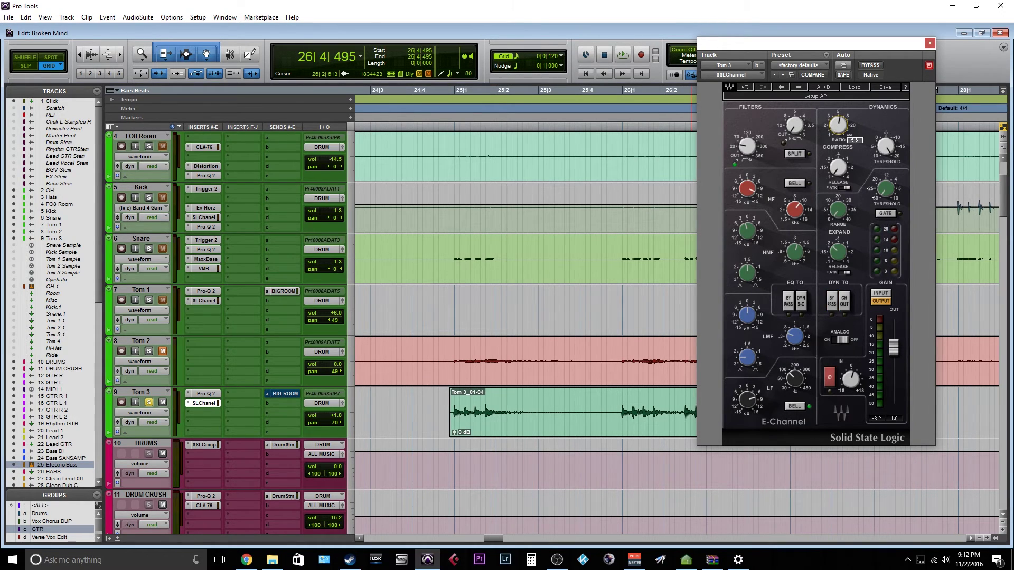
pyautogui.click(839, 170)
pyautogui.click(837, 125)
# - Play the Tom 3_01-04 clip while adjusting SSLChannel's input gain, stop playback and close the plug-in window
pyautogui.click(441, 404)
pyautogui.click(851, 378)
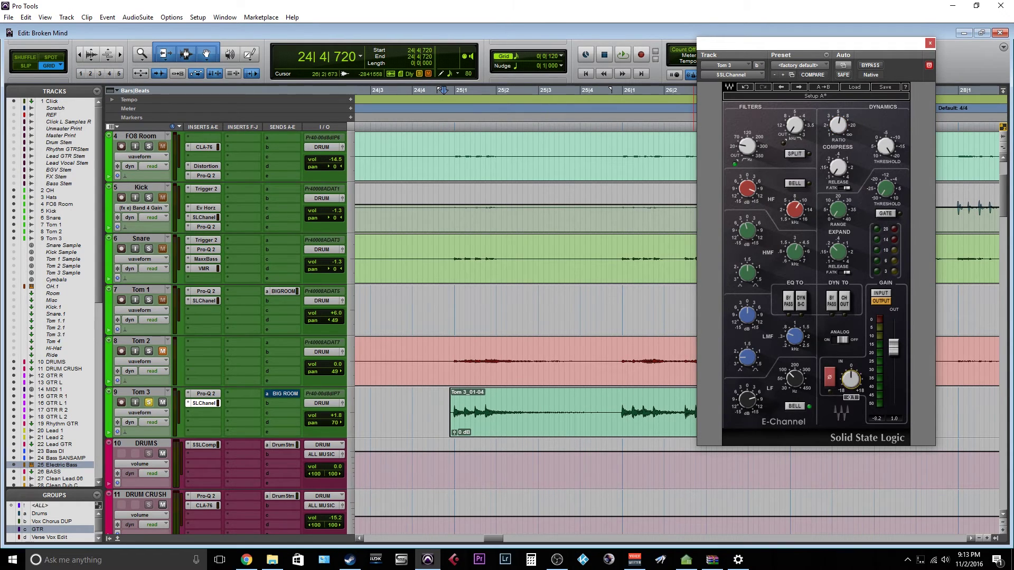
pyautogui.click(521, 425)
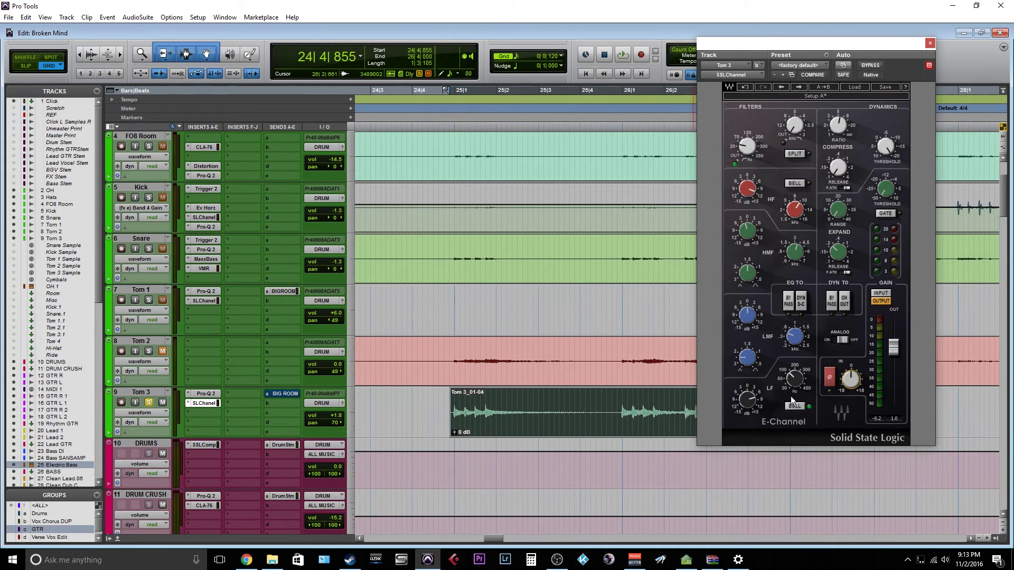
pyautogui.click(542, 434)
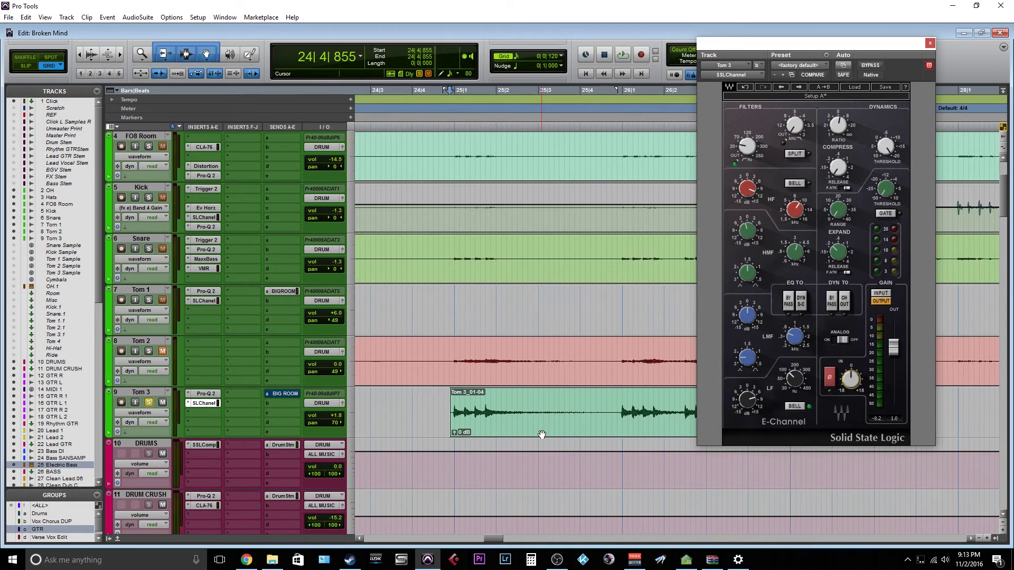
pyautogui.press('space')
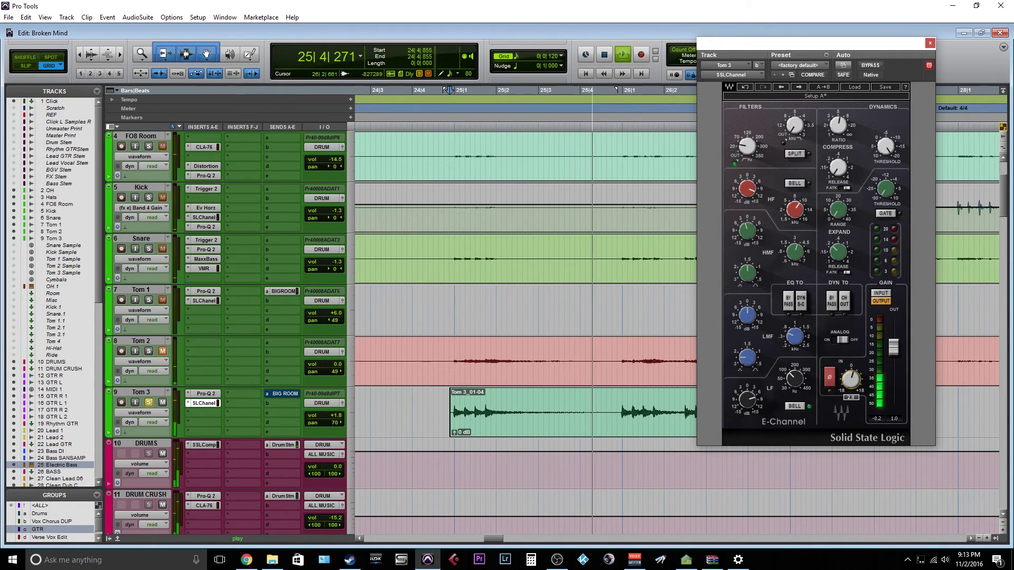
pyautogui.moveTo(850, 379); pyautogui.dragTo(850, 387)
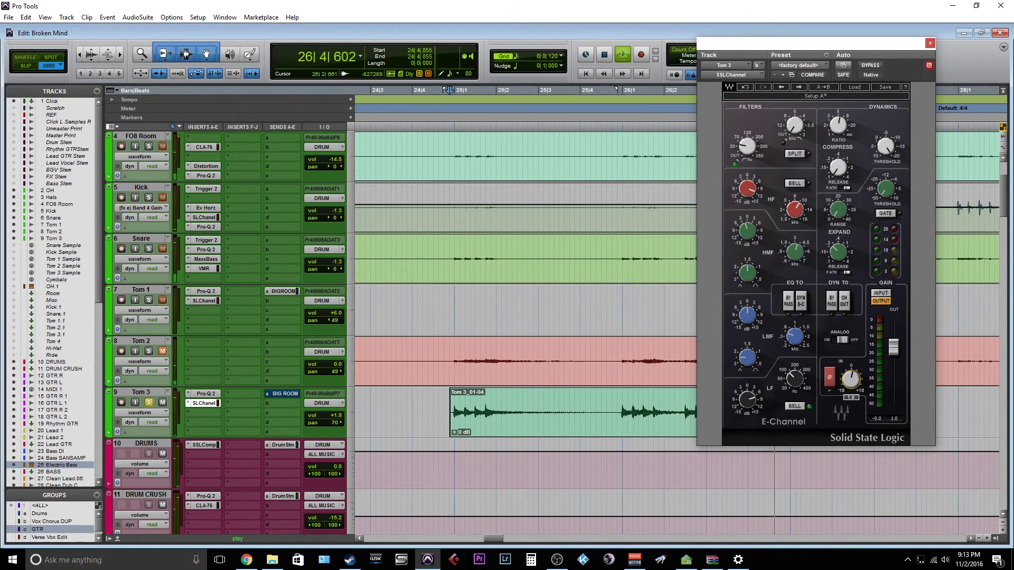
pyautogui.press('space')
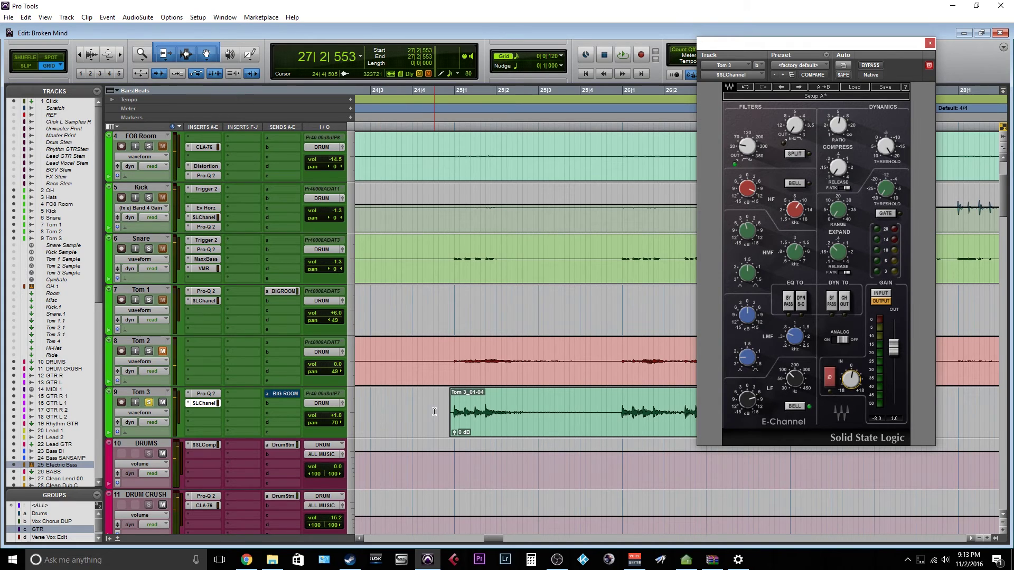
pyautogui.moveTo(849, 378)
pyautogui.click(930, 43)
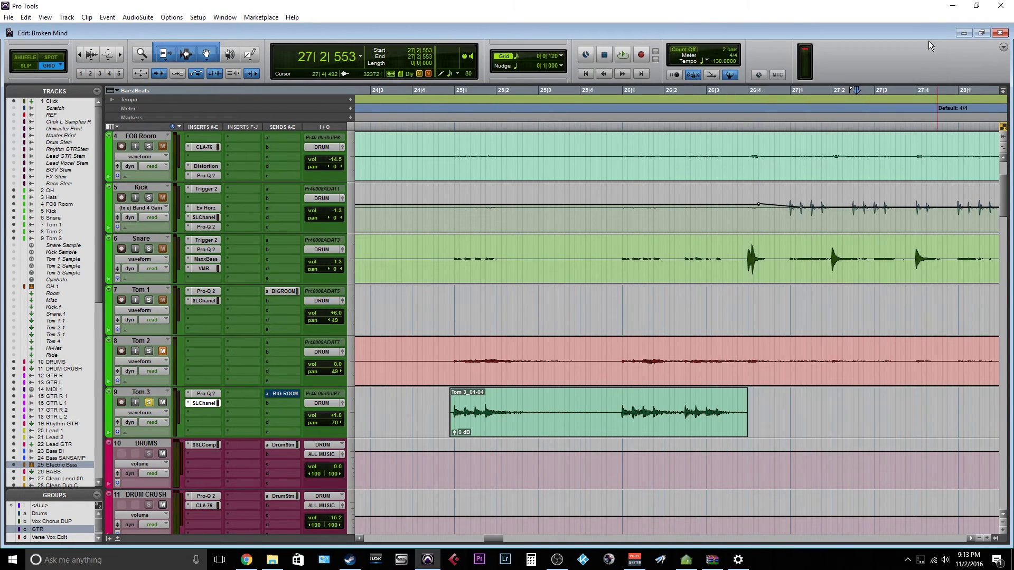
# - Look over where the Tom 3 clips sit across the song and select the Tom 3_01-04 clip
pyautogui.hotkey('ctrl', '[')
pyautogui.hotkey('ctrl', '[')
pyautogui.hotkey('ctrl', '[')
pyautogui.hotkey('ctrl', '[')
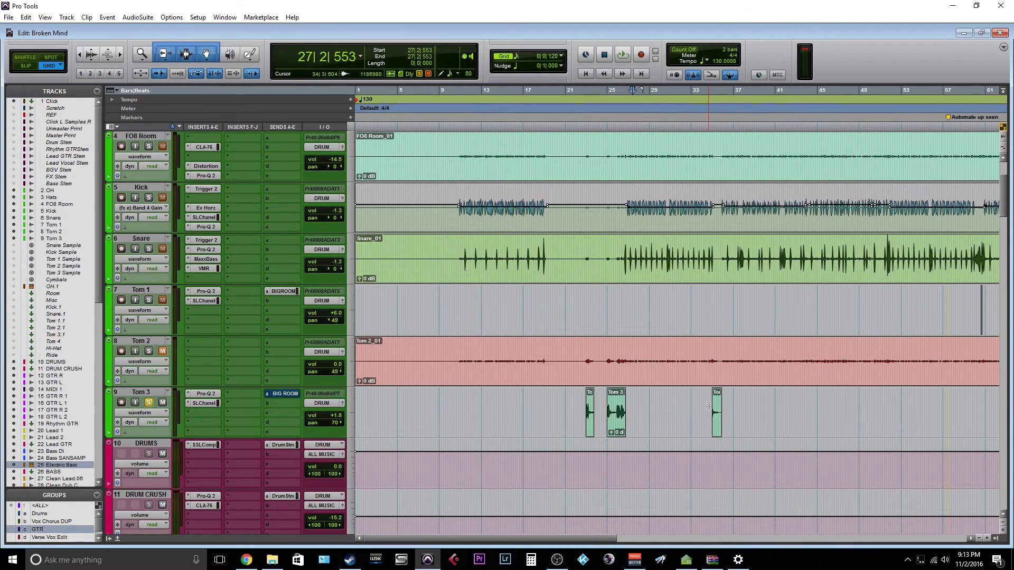
pyautogui.hotkey('ctrl', '[')
pyautogui.click(479, 403)
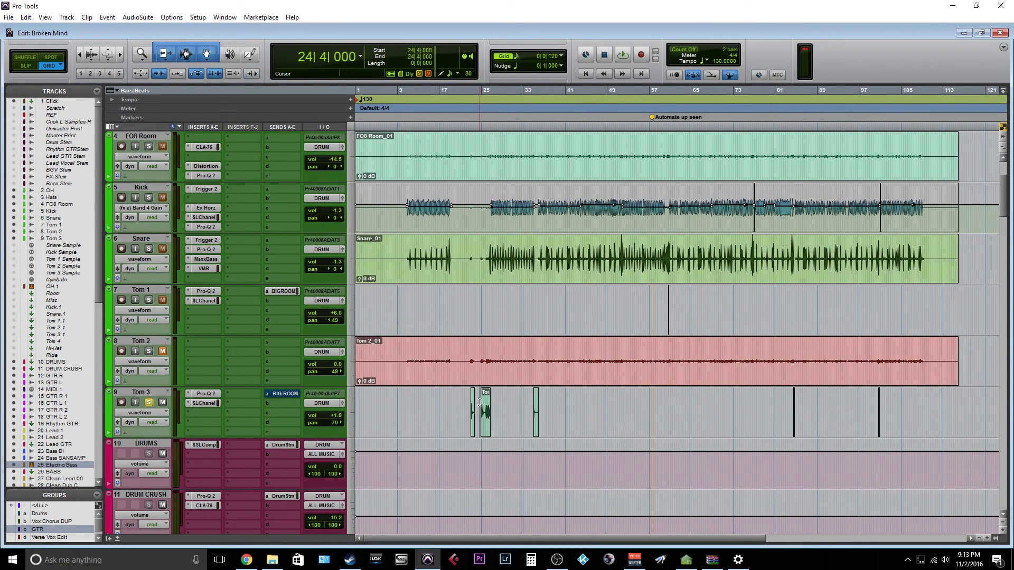
pyautogui.hotkey('ctrl', ']')
pyautogui.hotkey('ctrl', ']')
pyautogui.click(888, 405)
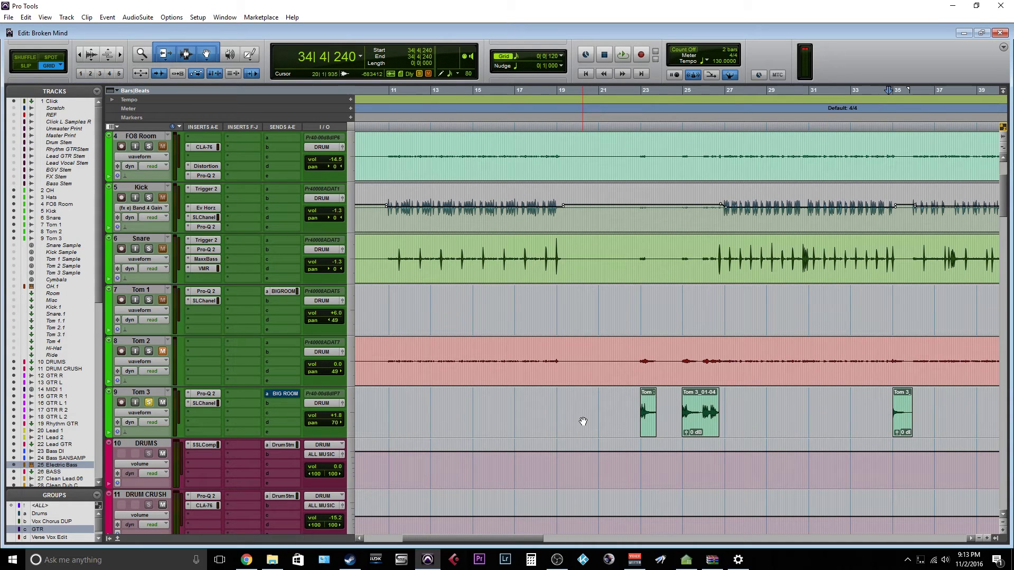
pyautogui.hotkey('ctrl', ']')
pyautogui.hscroll(-4, 661, 420)
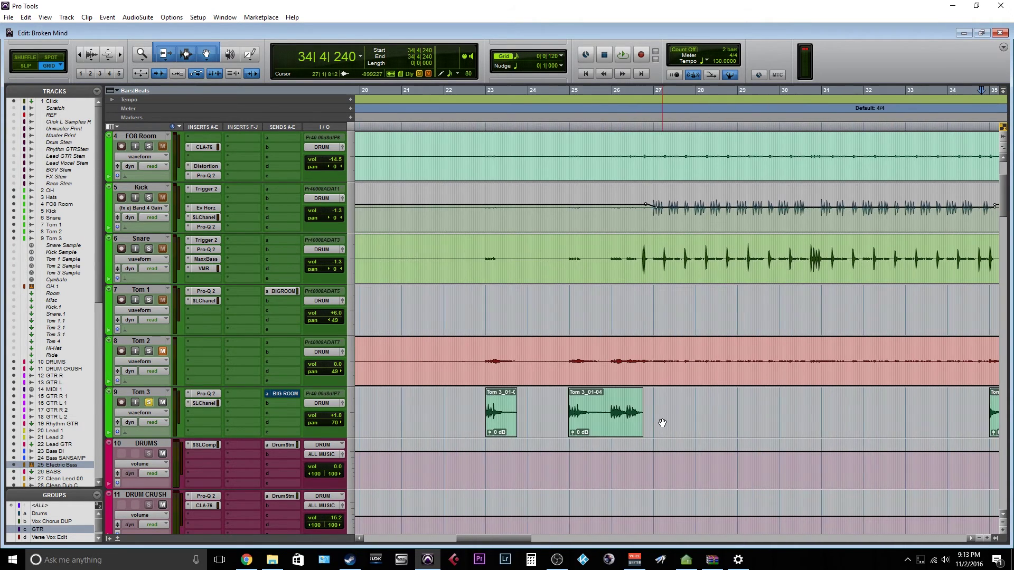
pyautogui.click(784, 405)
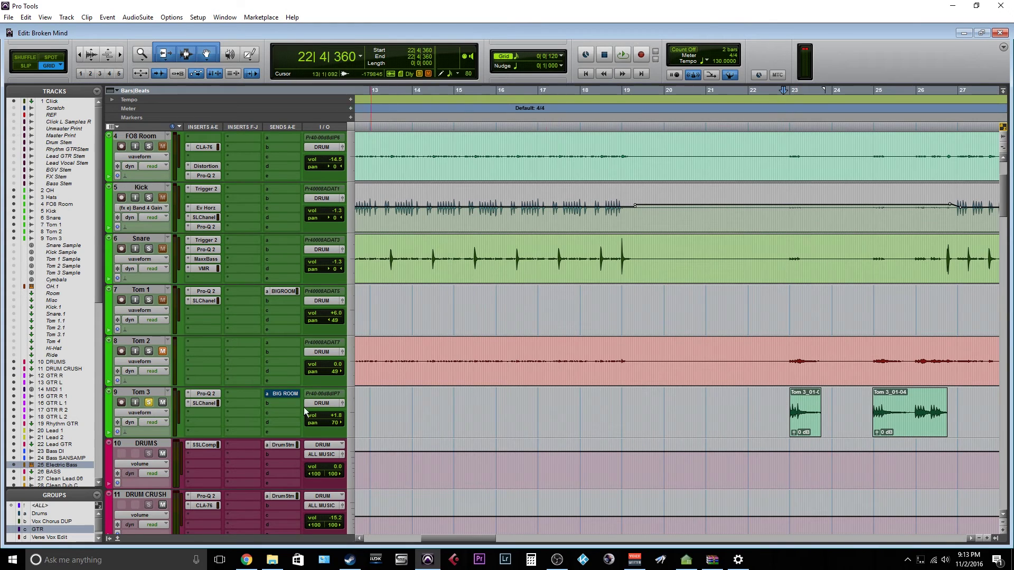
pyautogui.hscroll(3, 623, 421)
pyautogui.click(649, 417)
pyautogui.scroll(1, 617, 421)
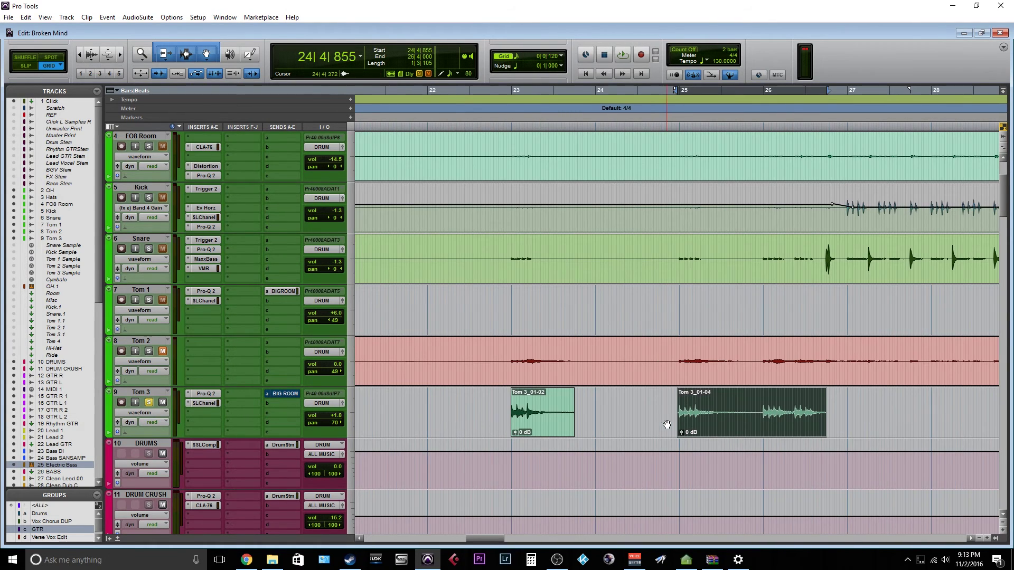
# - Unmute Tom 3's BIG ROOM send, open its send window and bring up the reverb on the BIG ROOM track
pyautogui.click(286, 395)
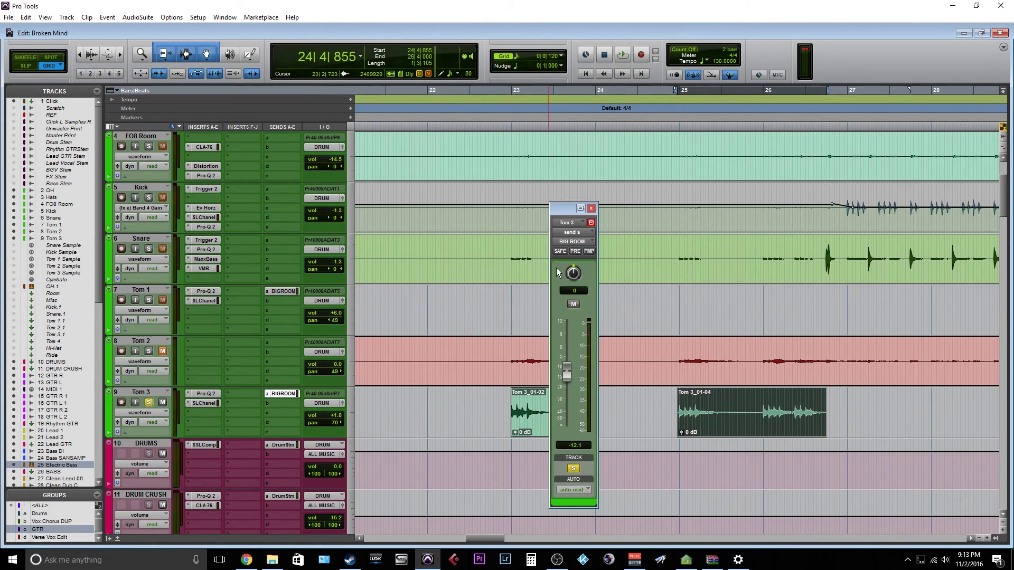
pyautogui.scroll(-15, 353, 360)
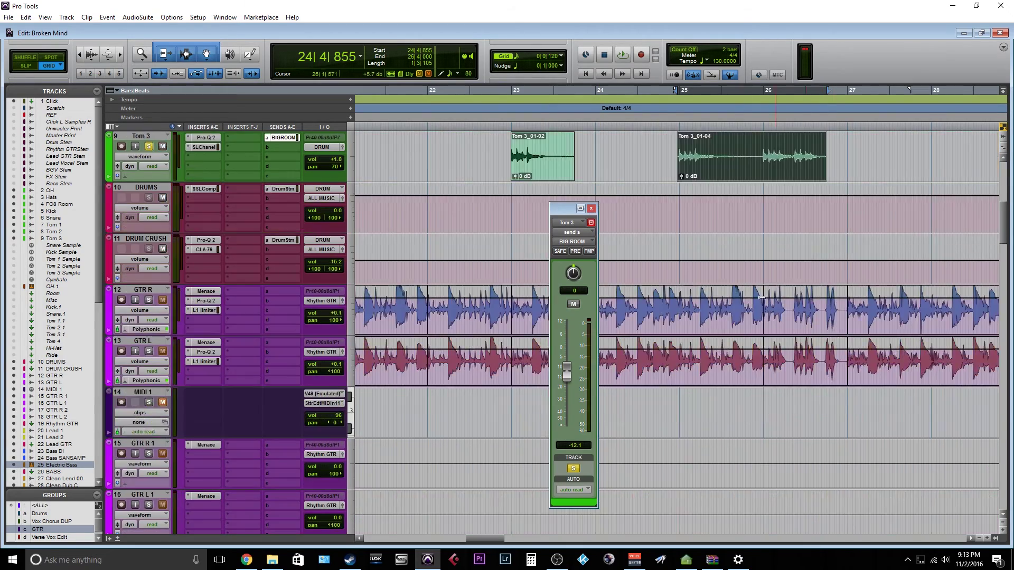
pyautogui.scroll(-18, 225, 378)
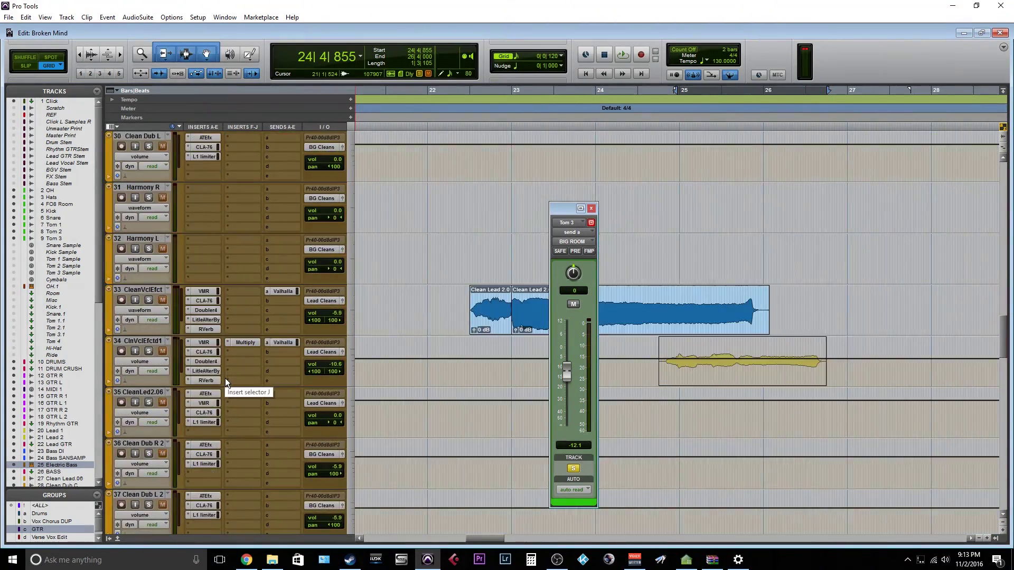
pyautogui.scroll(-4, 201, 376)
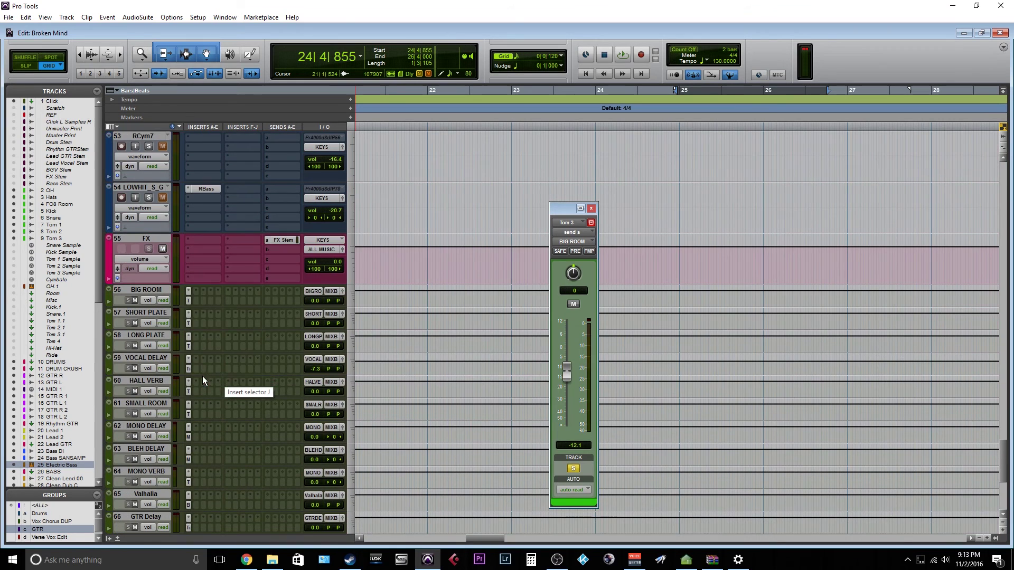
pyautogui.click(189, 300)
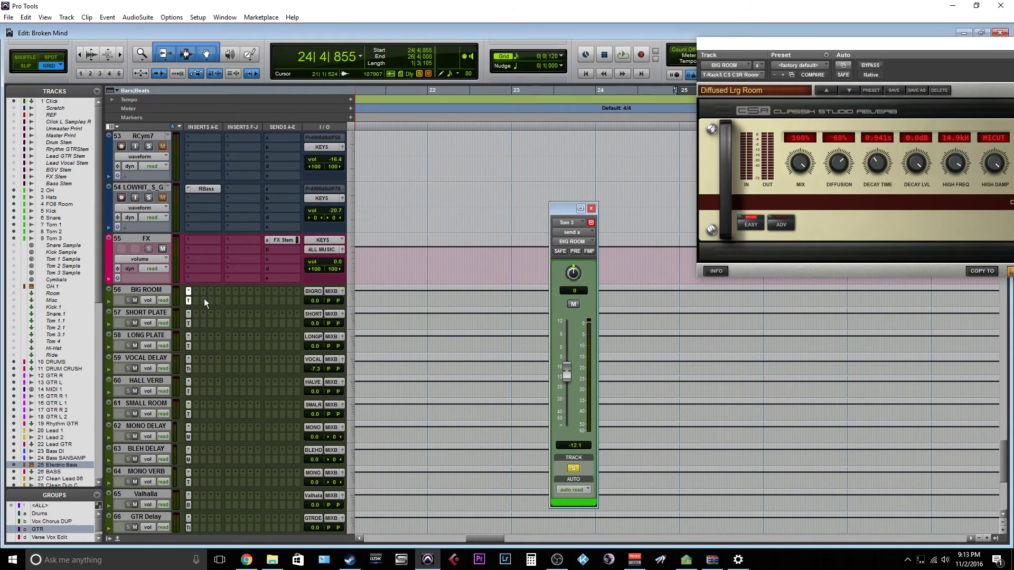
pyautogui.moveTo(784, 41); pyautogui.dragTo(468, 85)
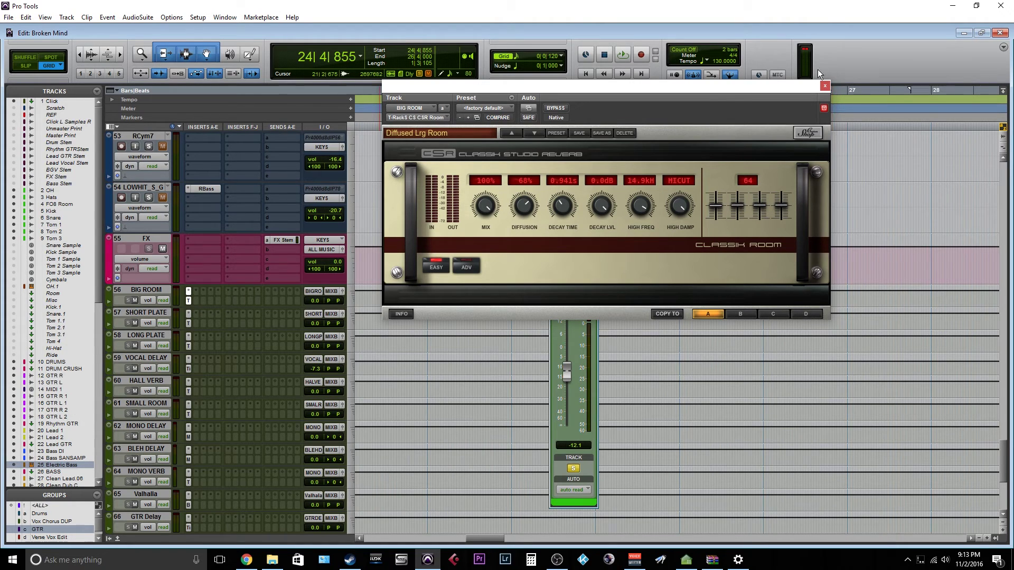
# - Browse the Slate Digital multichannel plug-ins for BIG ROOM's first insert, and close the reverb and Tom 3 send windows
pyautogui.click(189, 293)
pyautogui.moveTo(235, 308)
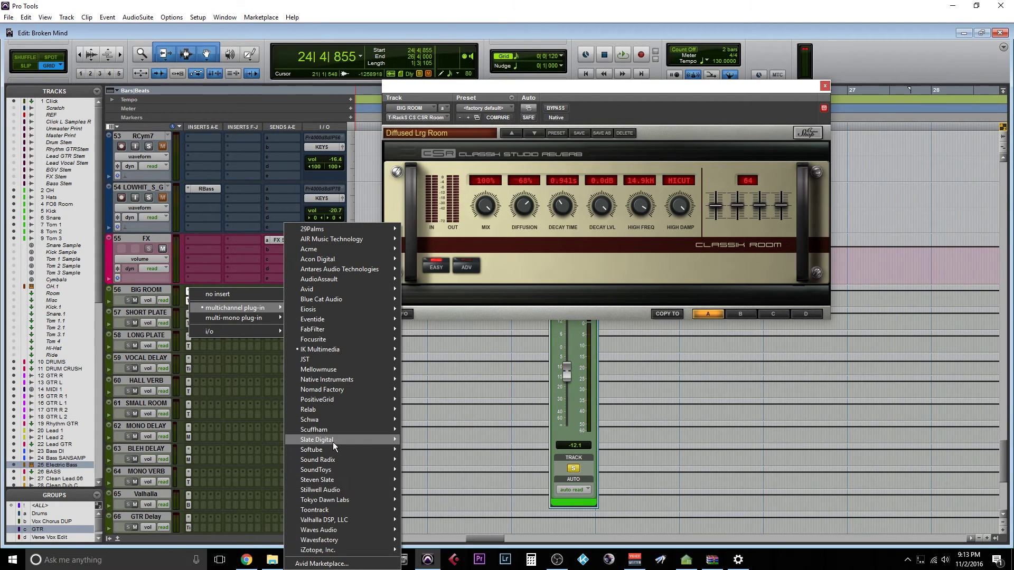
pyautogui.moveTo(333, 442)
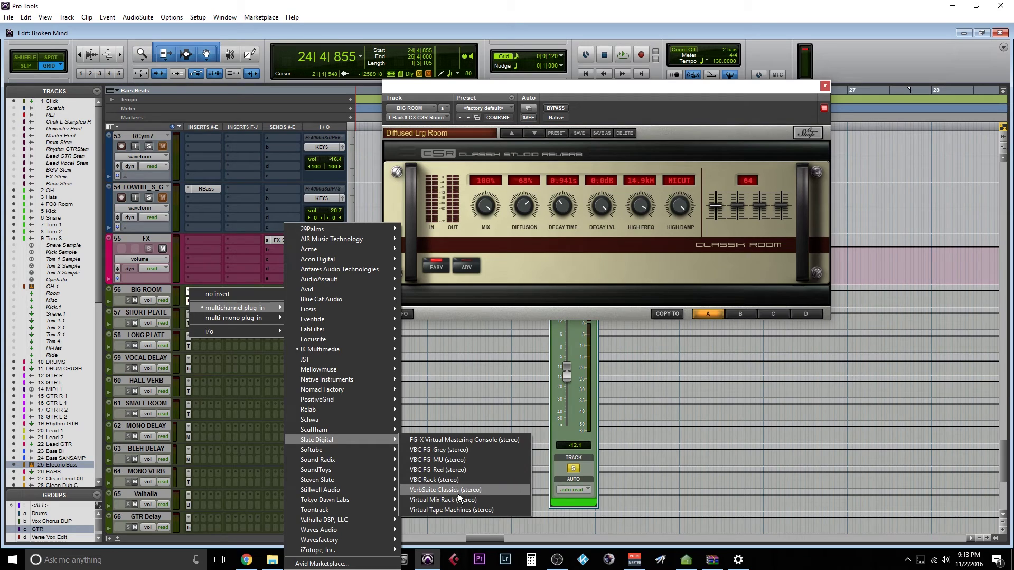
pyautogui.click(825, 86)
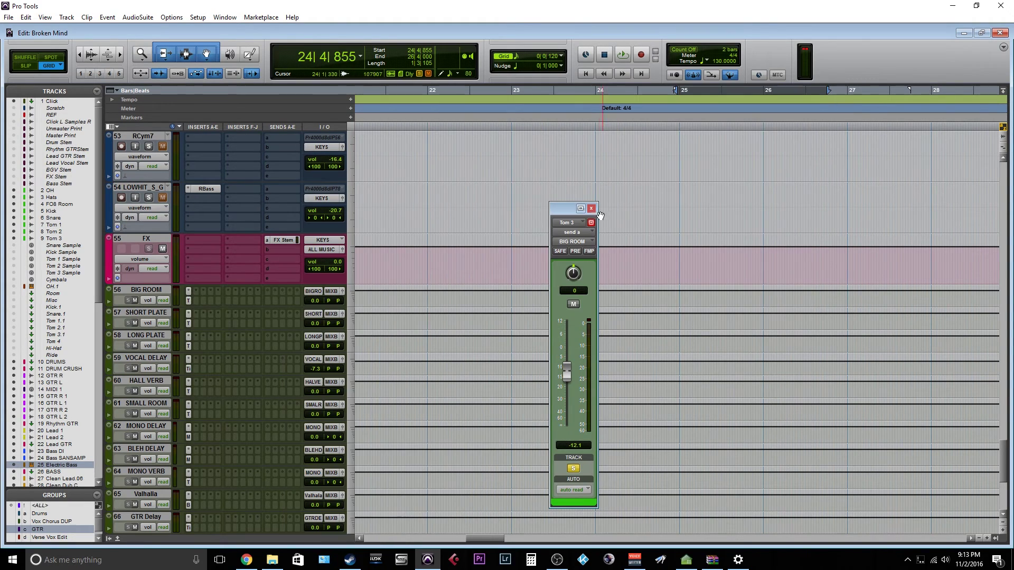
pyautogui.scroll(15, 596, 274)
pyautogui.scroll(10, 599, 282)
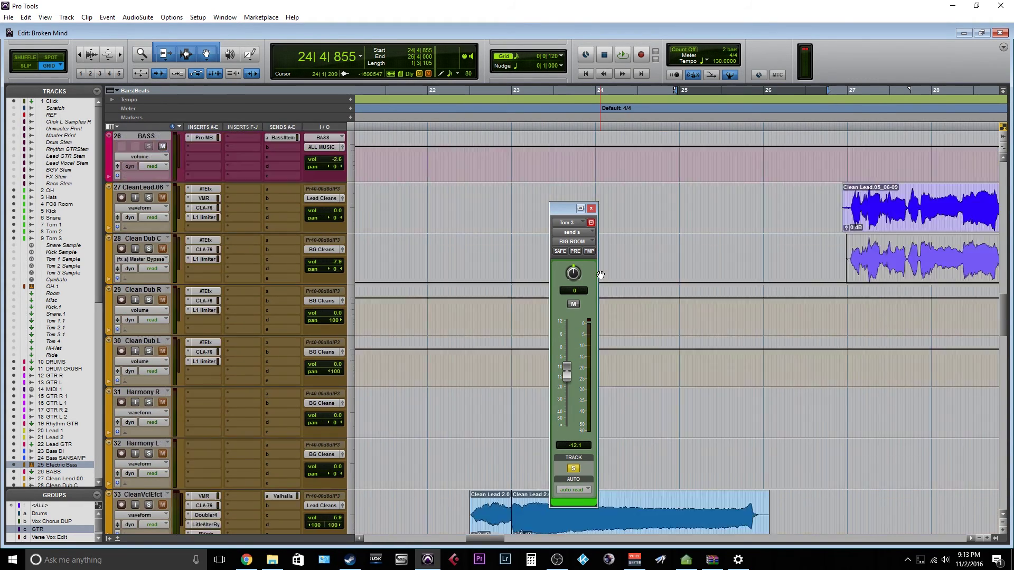
pyautogui.scroll(10, 617, 246)
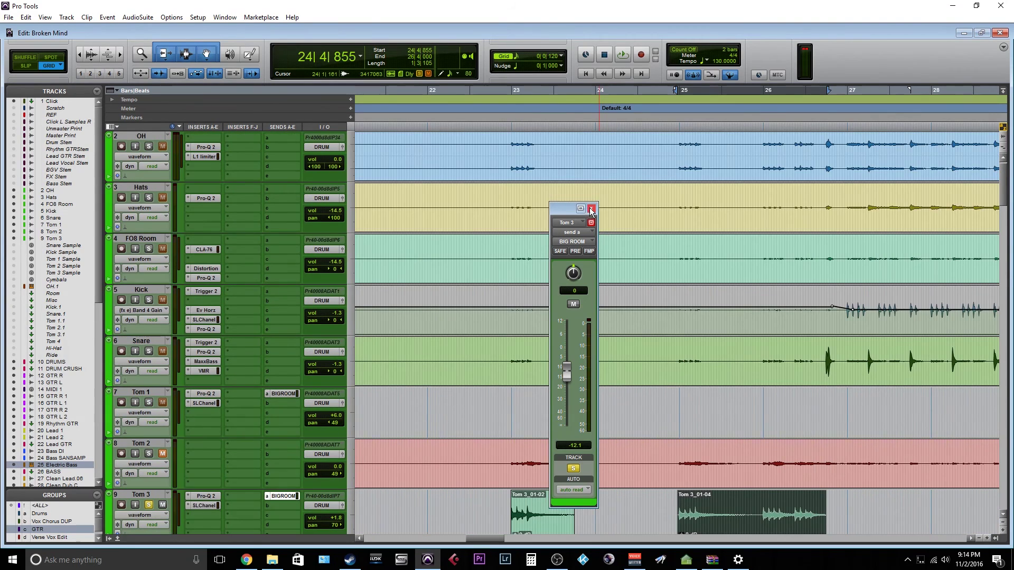
pyautogui.click(591, 210)
pyautogui.scroll(-3, 581, 264)
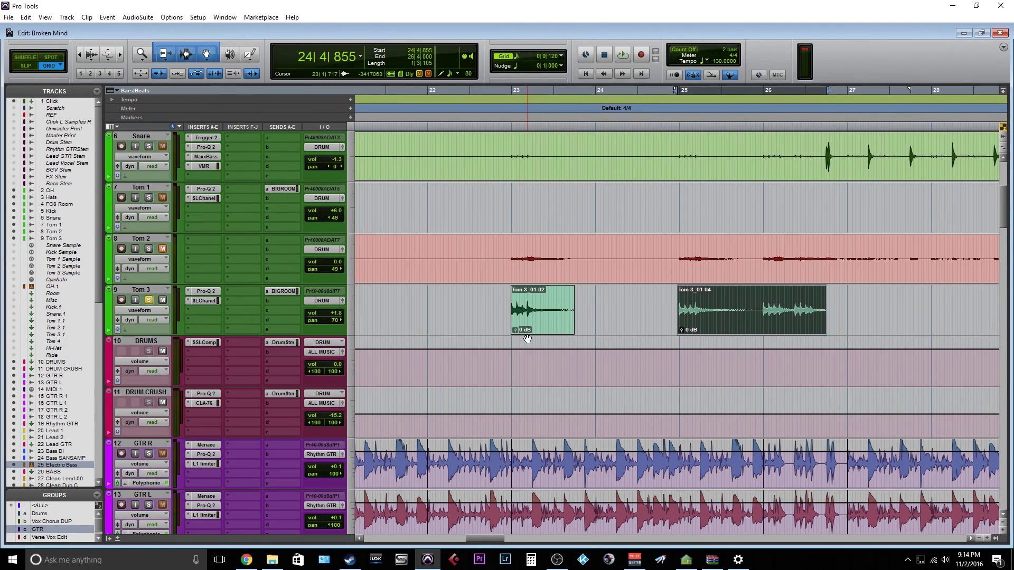
# - Play Tom 3 from just before each of its two clips, muting the BIG ROOM send during playback to compare, and stop
pyautogui.click(506, 306)
pyautogui.press('space')
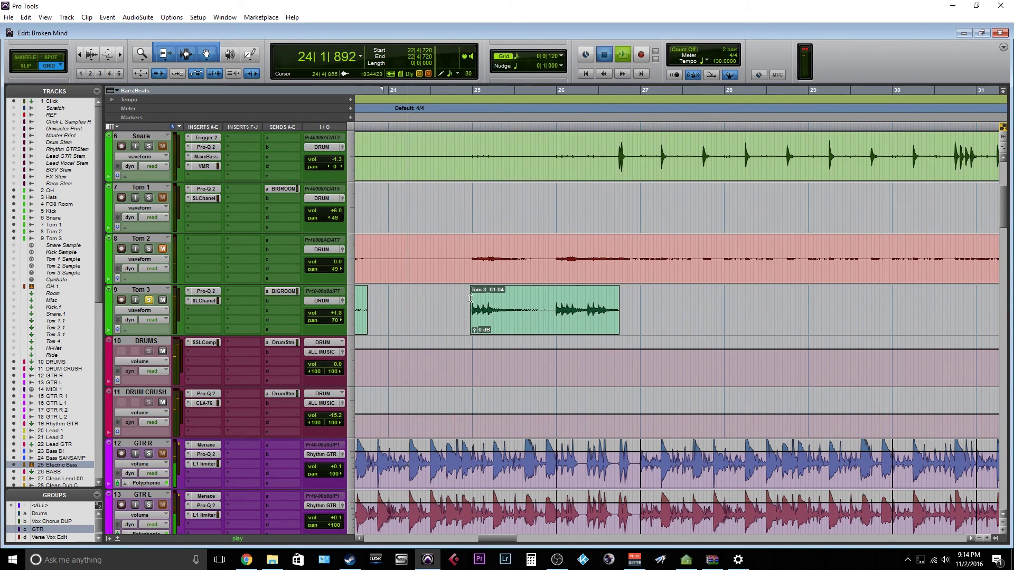
pyautogui.click(469, 306)
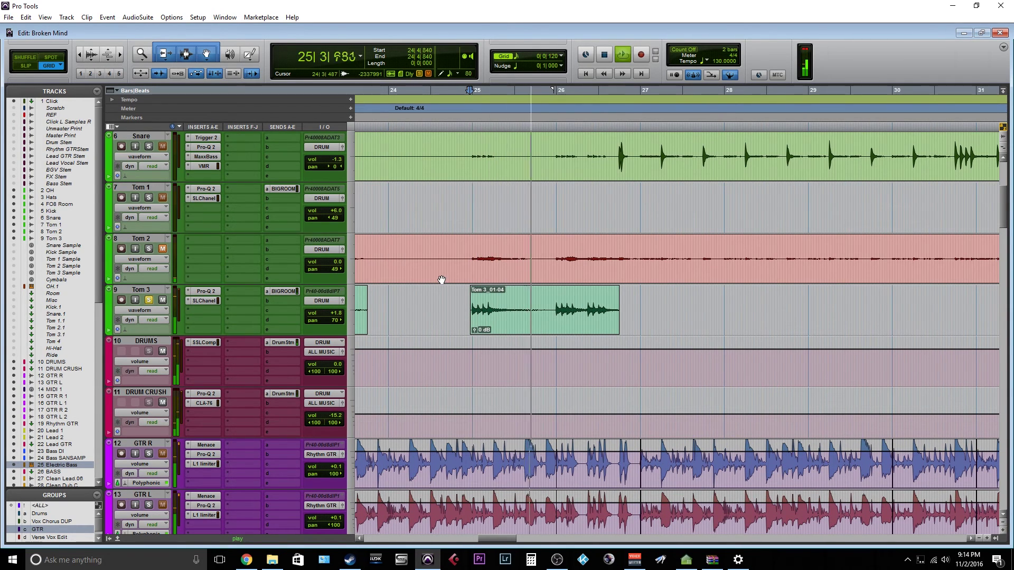
pyautogui.click(278, 291)
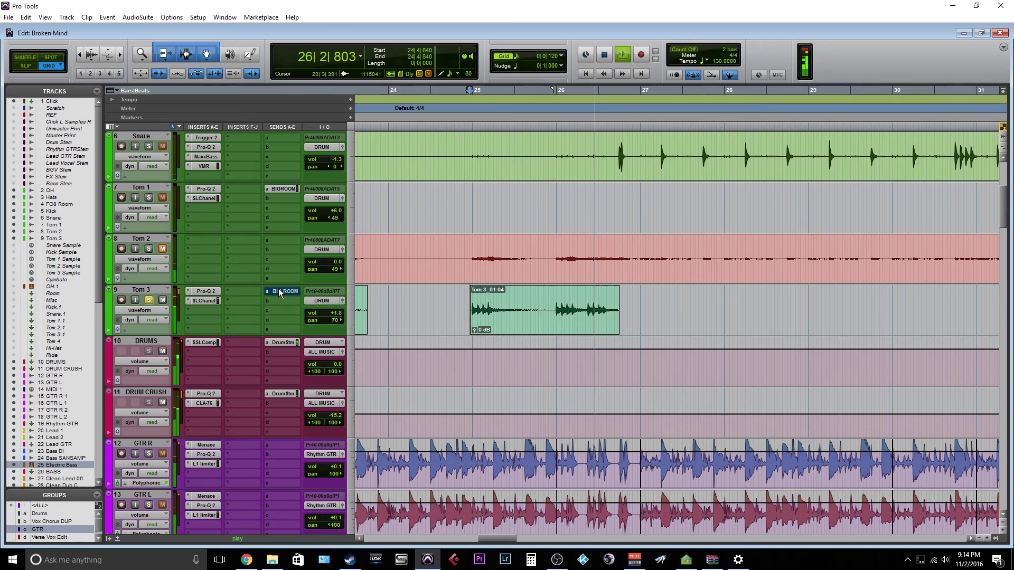
pyautogui.press('space')
pyautogui.click(467, 300)
pyautogui.hotkey('ctrl', '[')
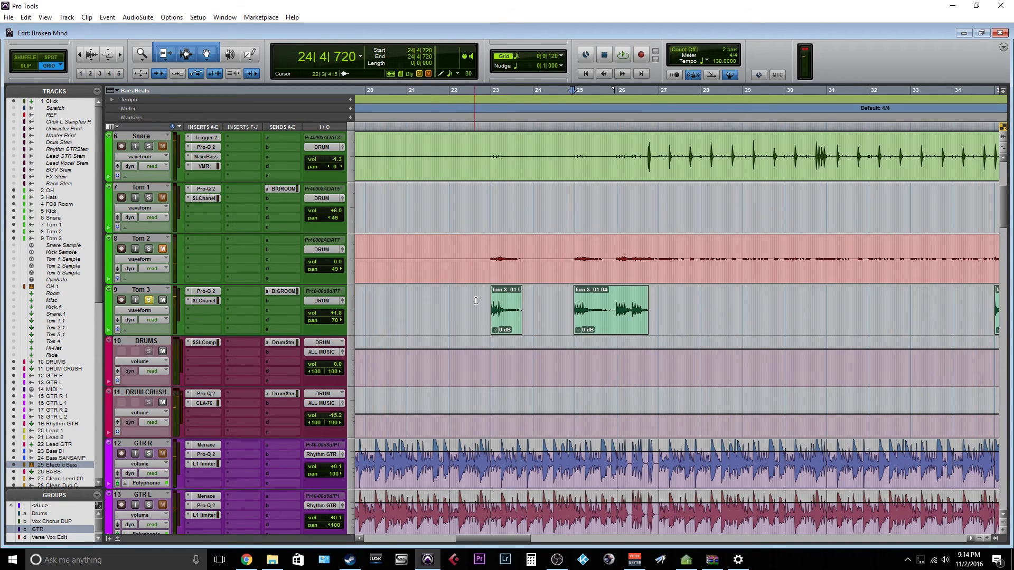
# - Check Tom 3's BIG ROOM send settings and look over the placement of the Tom 3 clips across the song
pyautogui.click(283, 292)
pyautogui.click(591, 208)
pyautogui.hotkey('ctrl', '[')
pyautogui.hotkey('ctrl', '[')
pyautogui.hotkey('ctrl', '[')
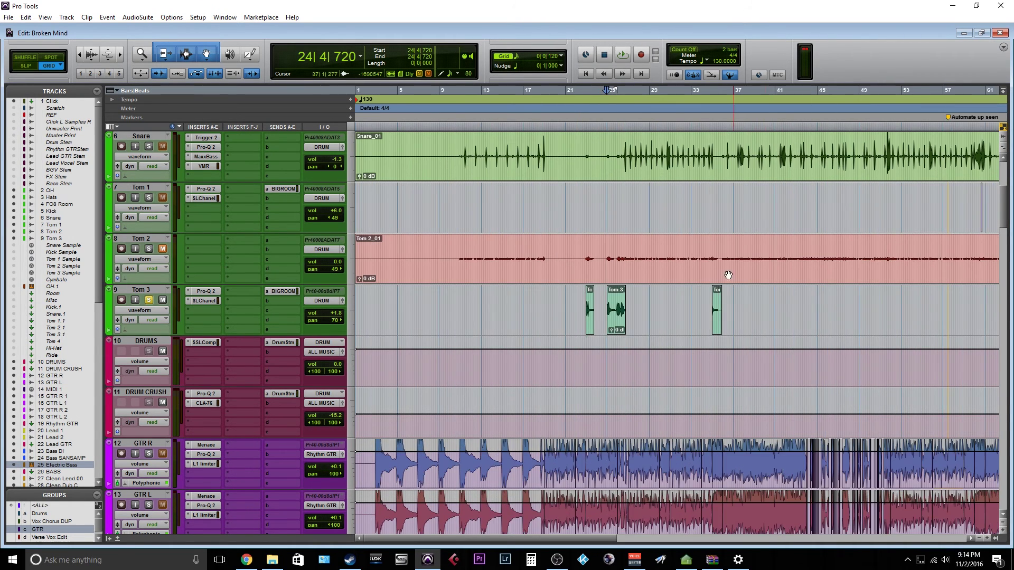
pyautogui.hotkey('ctrl', ']')
pyautogui.hotkey('ctrl', ']')
pyautogui.hotkey('ctrl', ']')
pyautogui.hotkey('ctrl', ']')
pyautogui.hotkey('ctrl', ']')
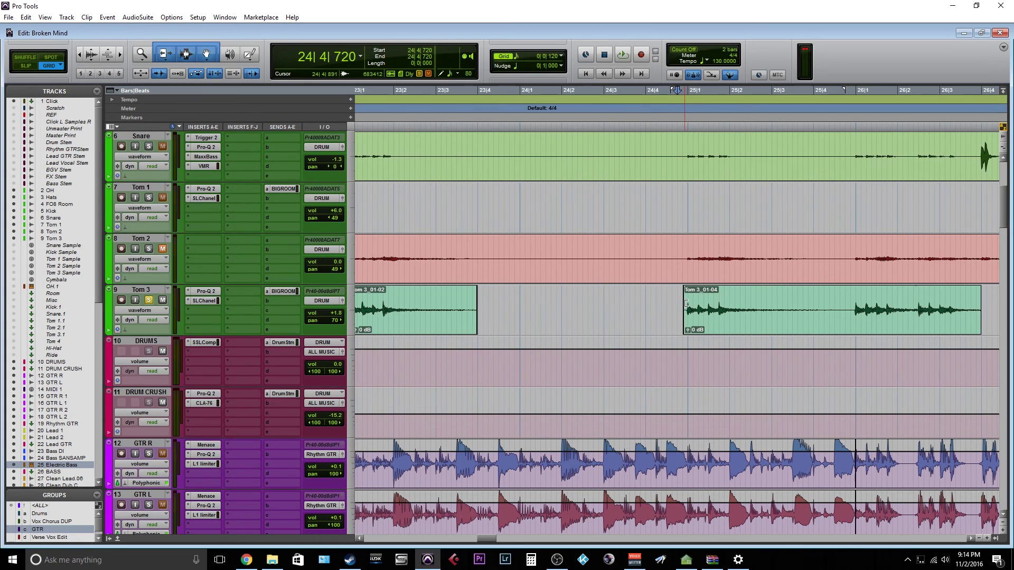
# - Reopen Tom 3's BIG ROOM send window to examine its level and close it again
pyautogui.click(284, 292)
pyautogui.click(597, 206)
pyautogui.hotkey('ctrl', '[')
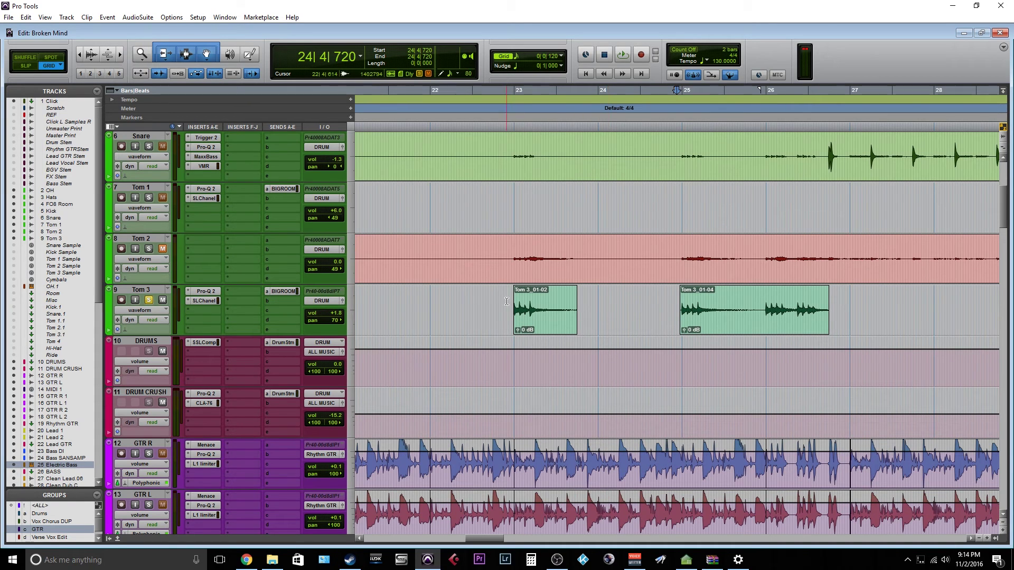
pyautogui.click(282, 290)
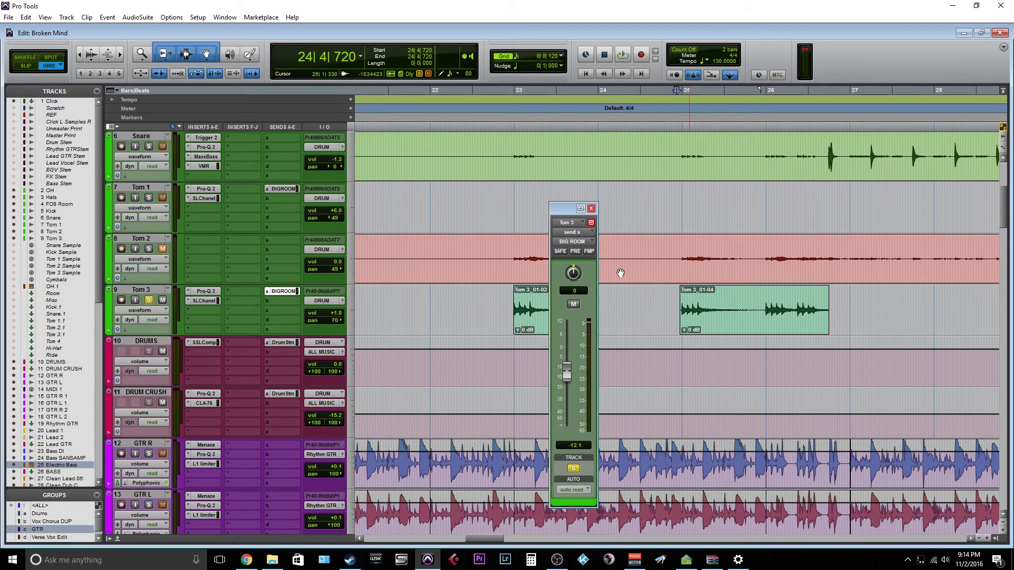
pyautogui.click(592, 208)
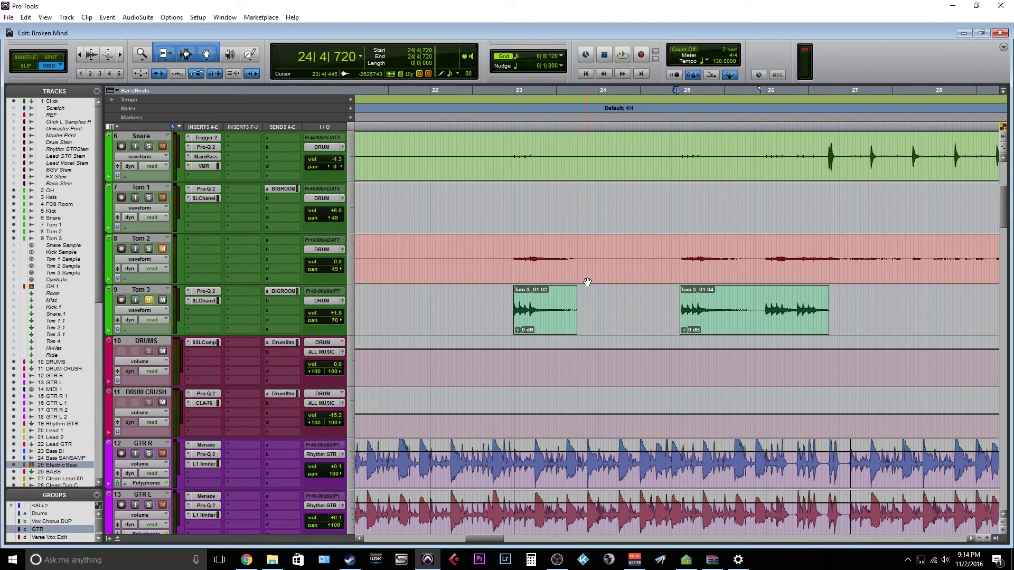
# - Bypass Pro-Q 2 and SSLChannel on Tom 3 and mute its BIG ROOM send
pyautogui.keyDown('ctrl'); pyautogui.click(206, 294); pyautogui.keyUp('ctrl')
pyautogui.keyDown('ctrl'); pyautogui.click(199, 302); pyautogui.keyUp('ctrl')
pyautogui.keyDown('ctrl'); pyautogui.click(273, 291); pyautogui.keyUp('ctrl')
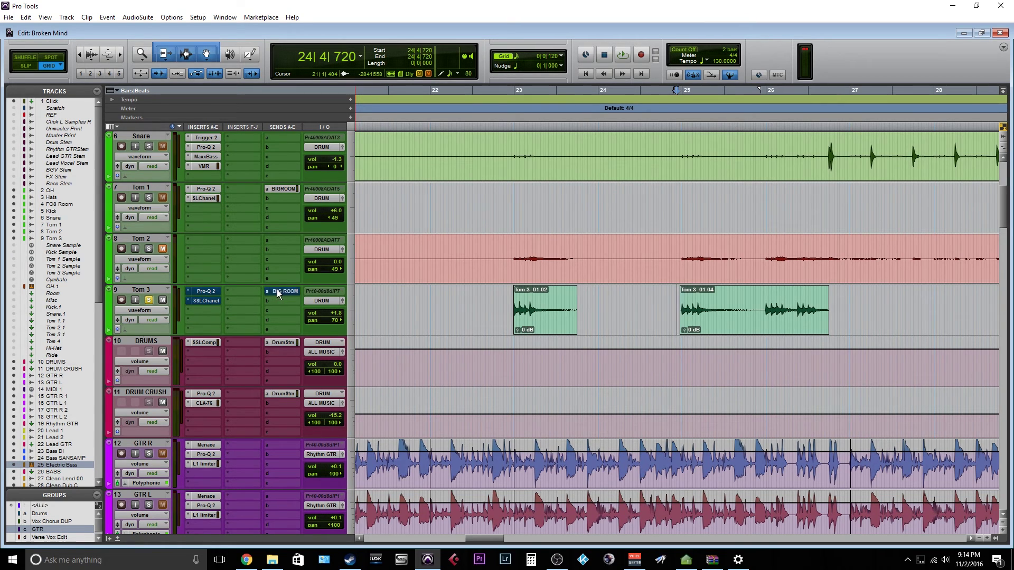
# - Play the second Tom 3 clip unprocessed, and replay it with Pro-Q 2, SSLChannel and the BIG ROOM send re-enabled before stopping
pyautogui.click(744, 335)
pyautogui.press('space')
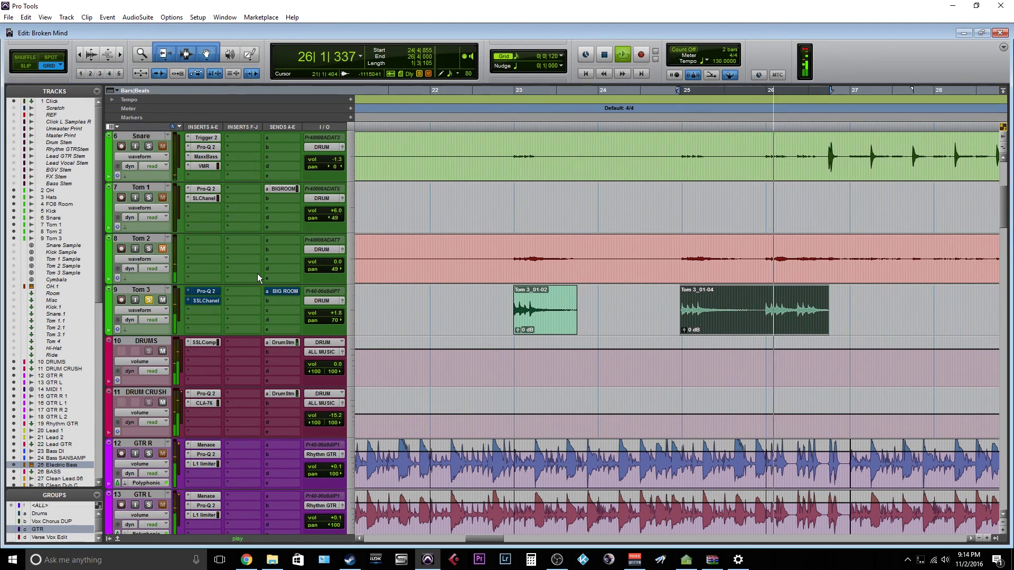
pyautogui.press('space')
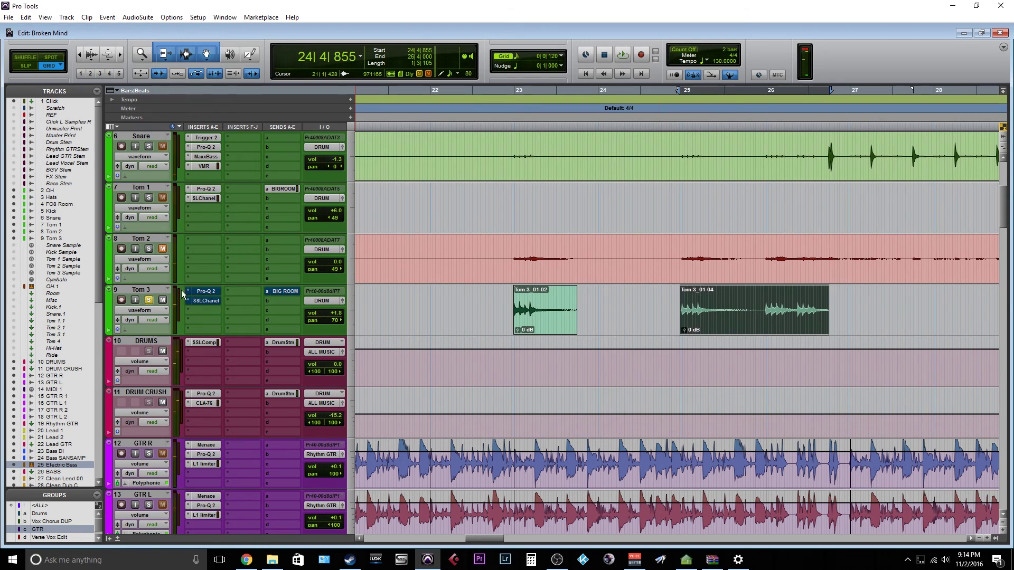
pyautogui.press('space')
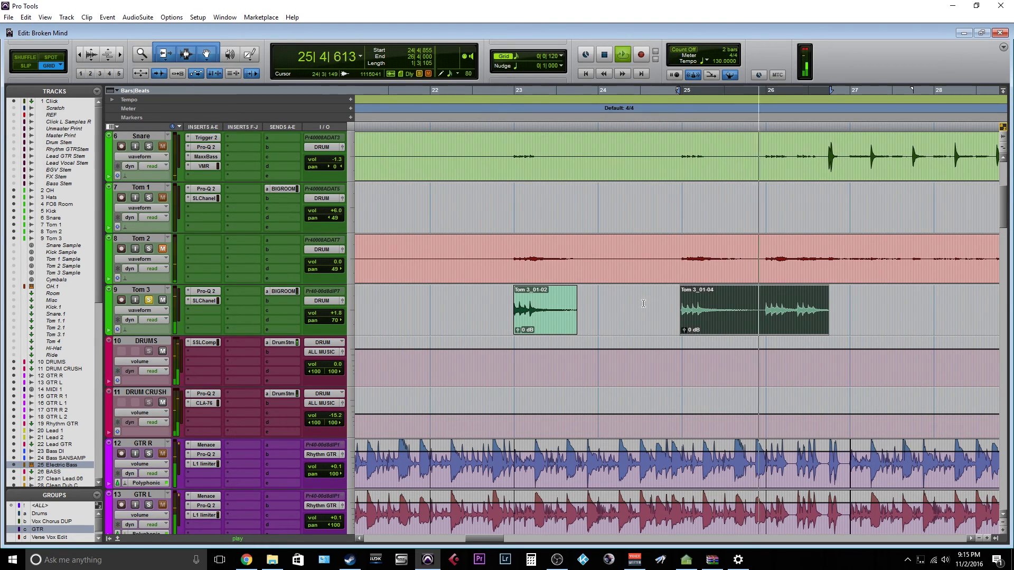
pyautogui.click(643, 304)
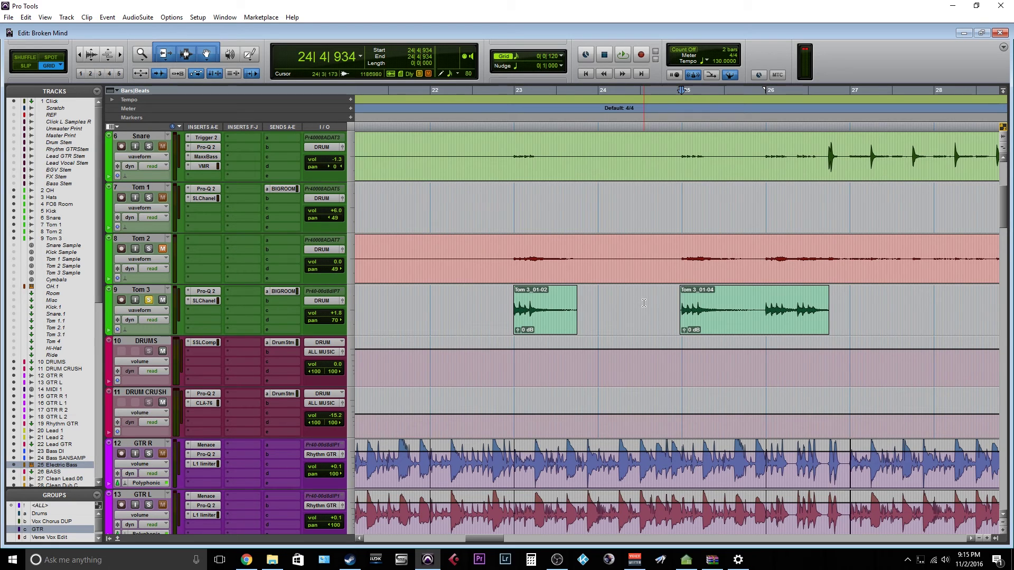
# - Review Tom 3's Pro-Q 2 curve and SSLChannel settings, close the plug-in window and select the second Tom 3 clip
pyautogui.click(205, 291)
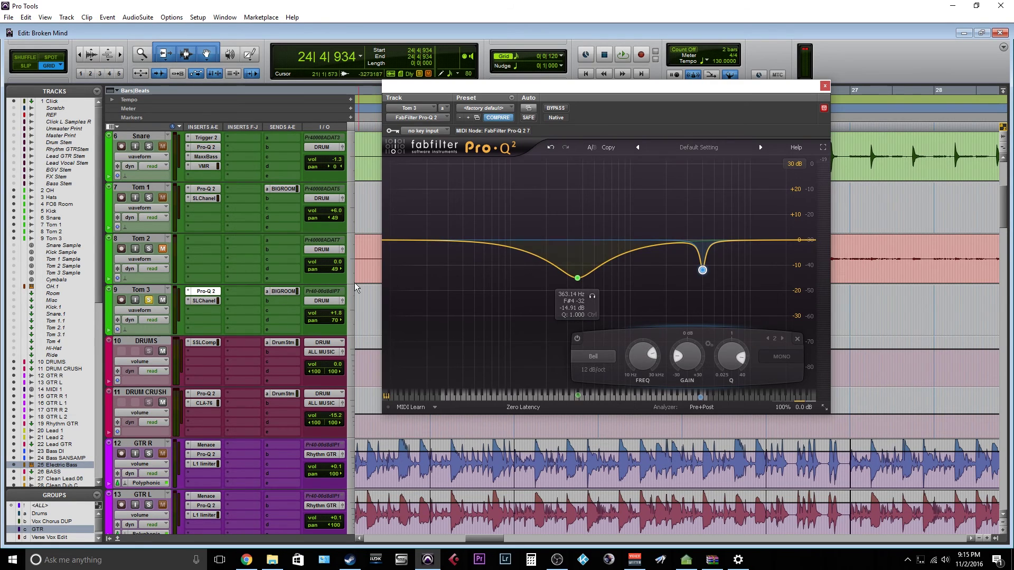
pyautogui.click(203, 300)
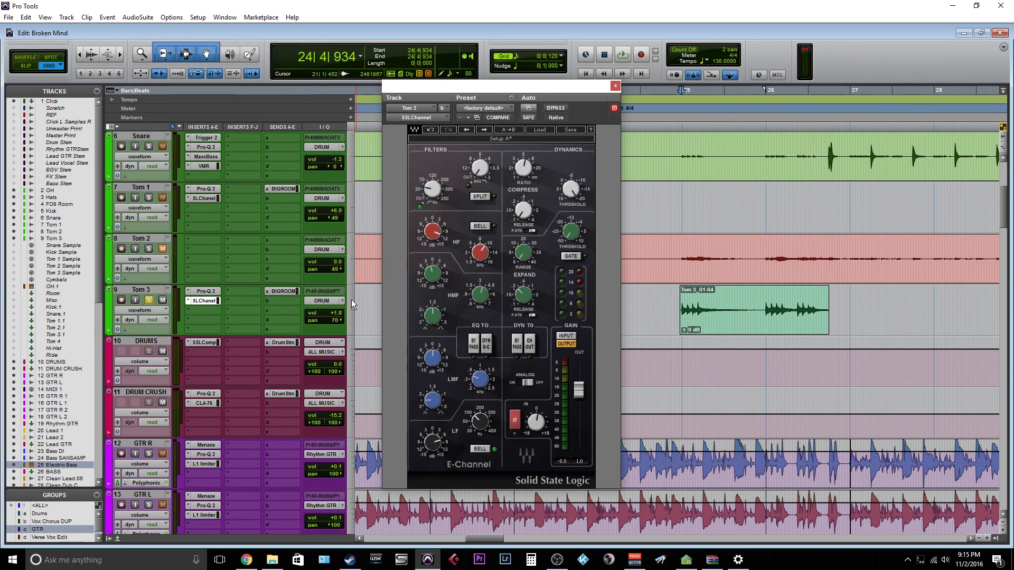
pyautogui.click(615, 86)
pyautogui.click(717, 320)
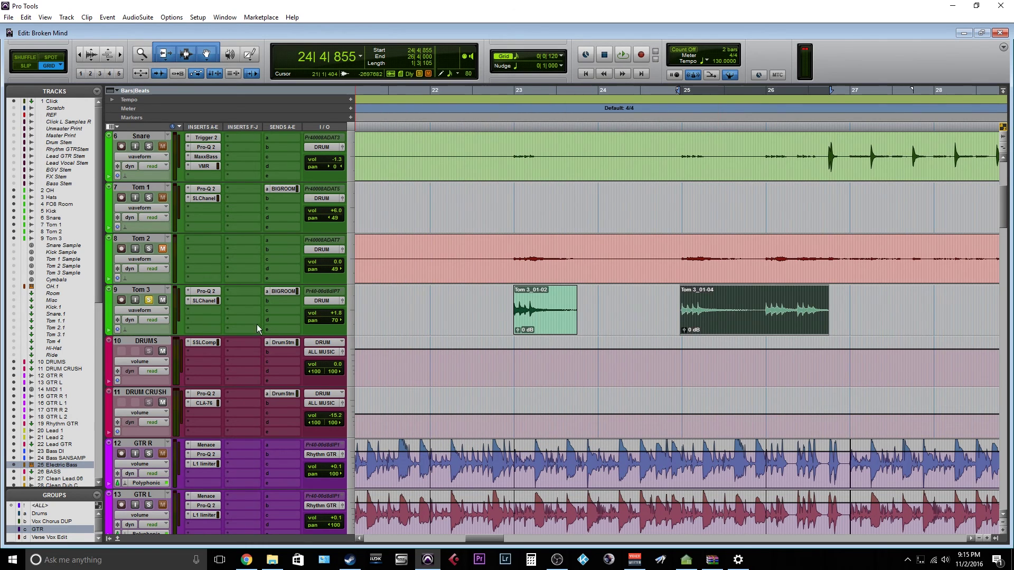
# - Reopen and close Tom 3's Pro-Q 2 and SSLChannel in turn, and place the cursor just before the second Tom 3 clip
pyautogui.scroll(2, 245, 218)
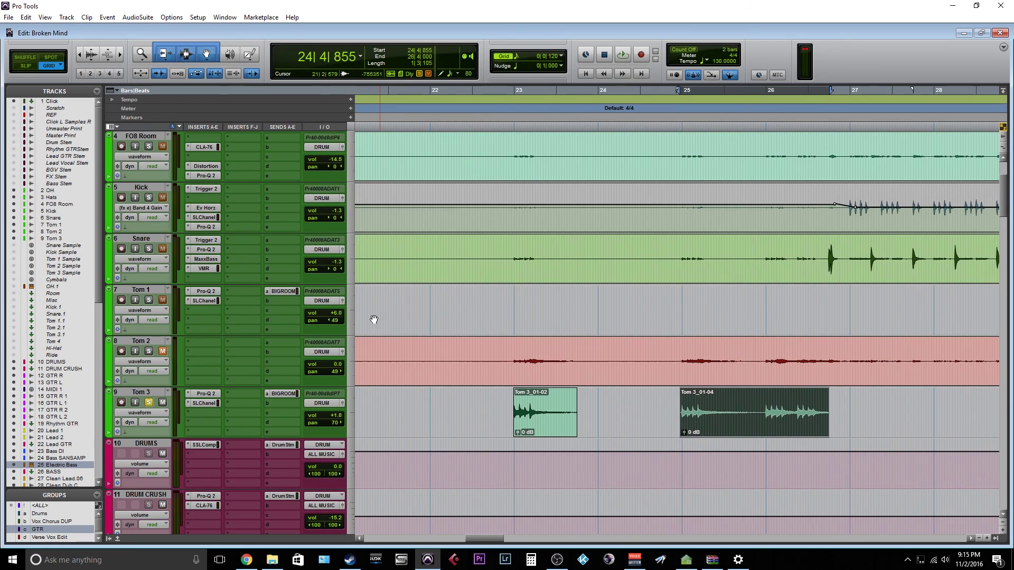
pyautogui.click(213, 395)
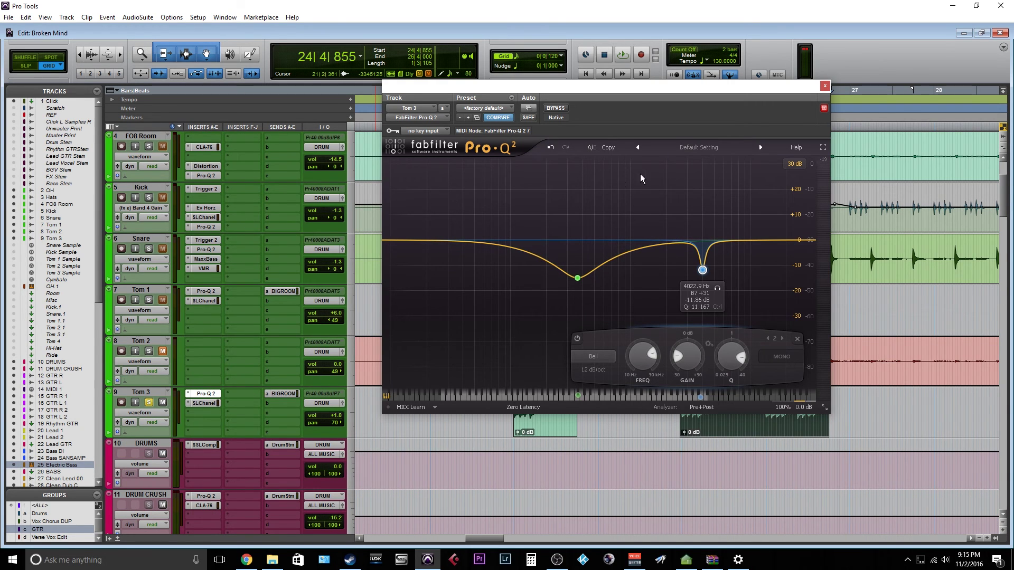
pyautogui.click(825, 85)
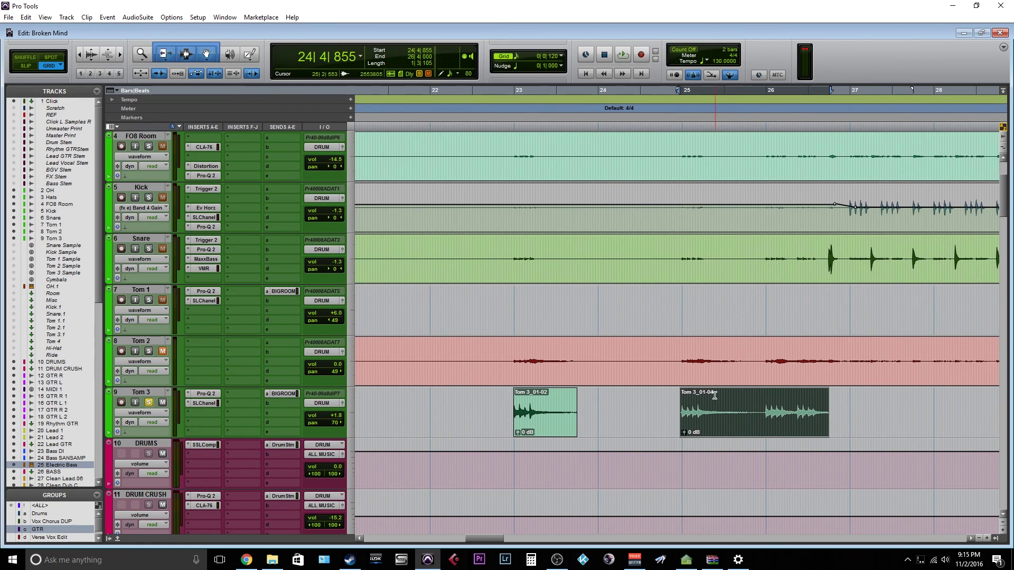
pyautogui.hscroll(3, 626, 391)
pyautogui.scroll(-4, 626, 390)
pyautogui.scroll(3, 626, 390)
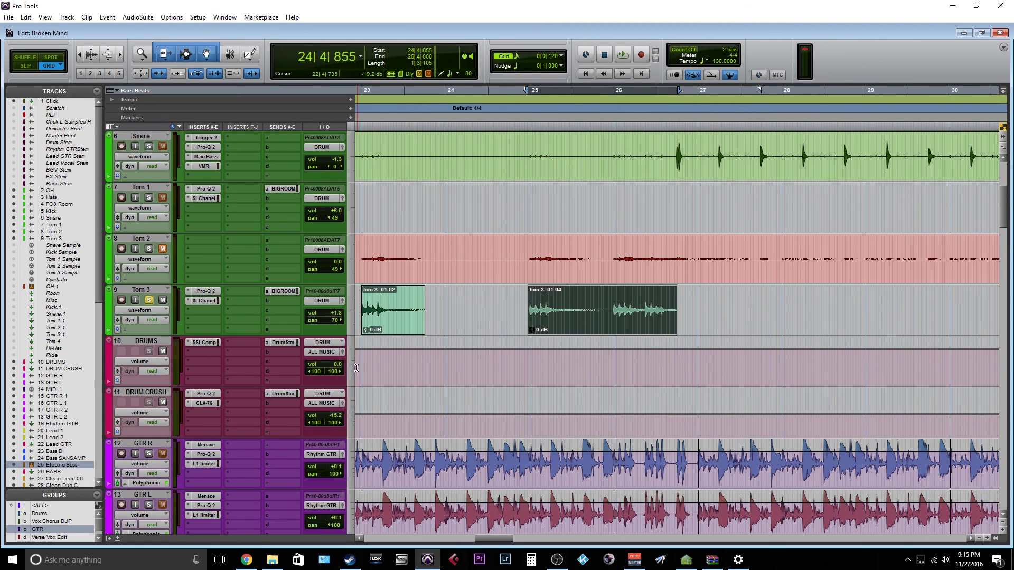
pyautogui.click(210, 302)
pyautogui.click(615, 86)
pyautogui.click(526, 302)
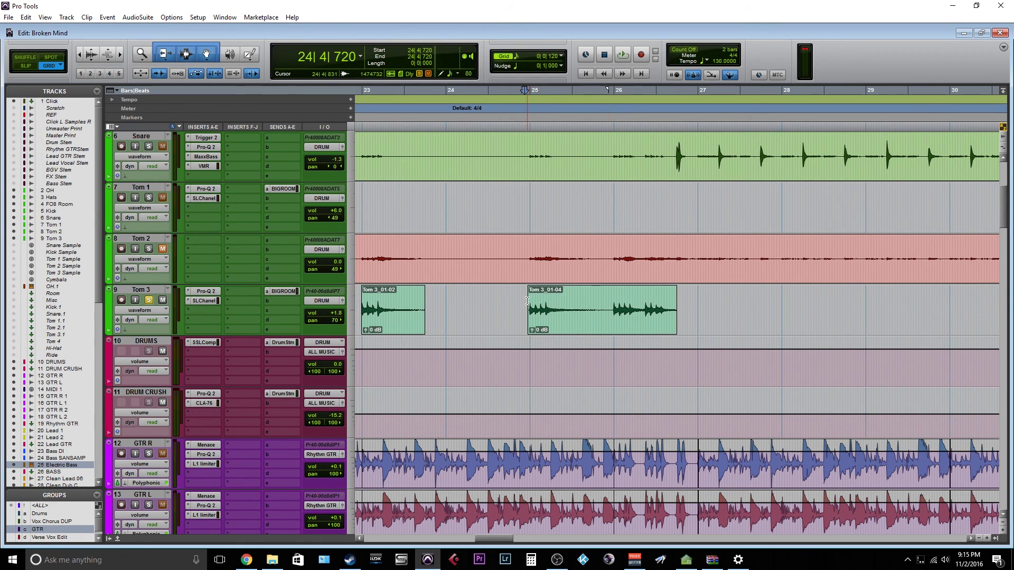
# - Solo Tom 1 alongside Tom 3 and play briefly from just before the Tom 1 clip in bar 60
pyautogui.hotkey('ctrl', '[')
pyautogui.hotkey('ctrl', '[')
pyautogui.hotkey('ctrl', '[')
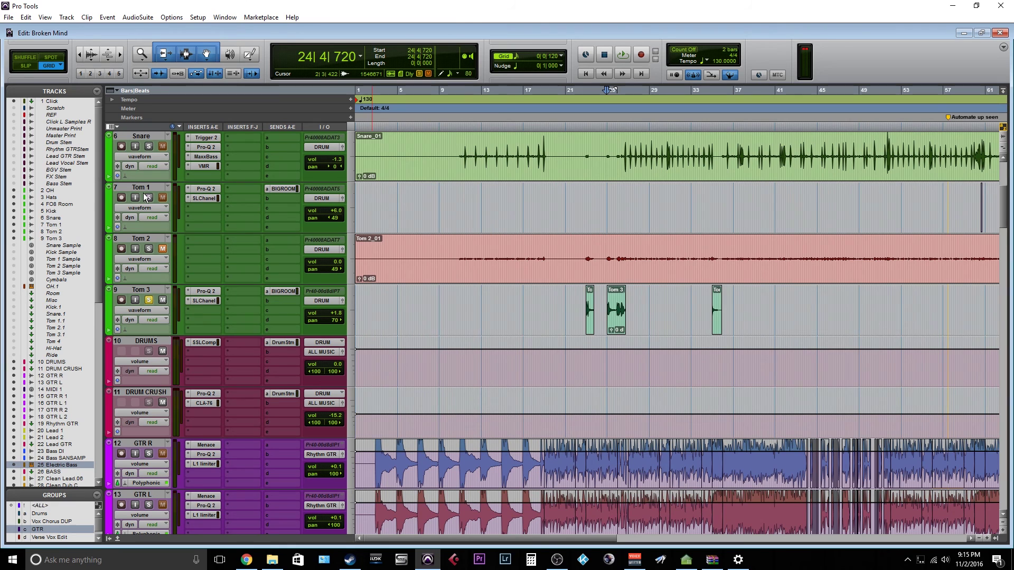
pyautogui.hscroll(6, 578, 250)
pyautogui.hscroll(2, 362, 215)
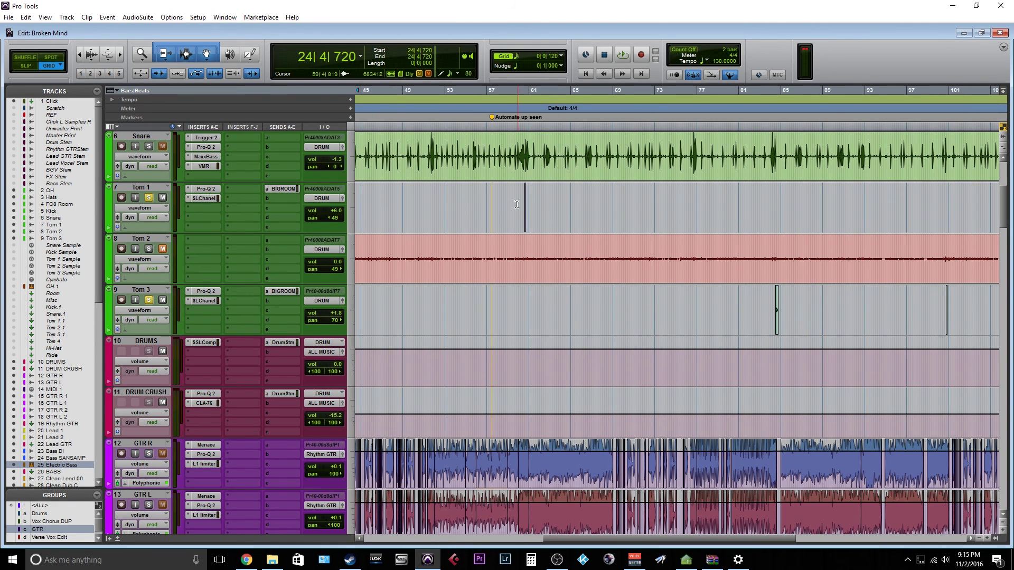
pyautogui.press('space')
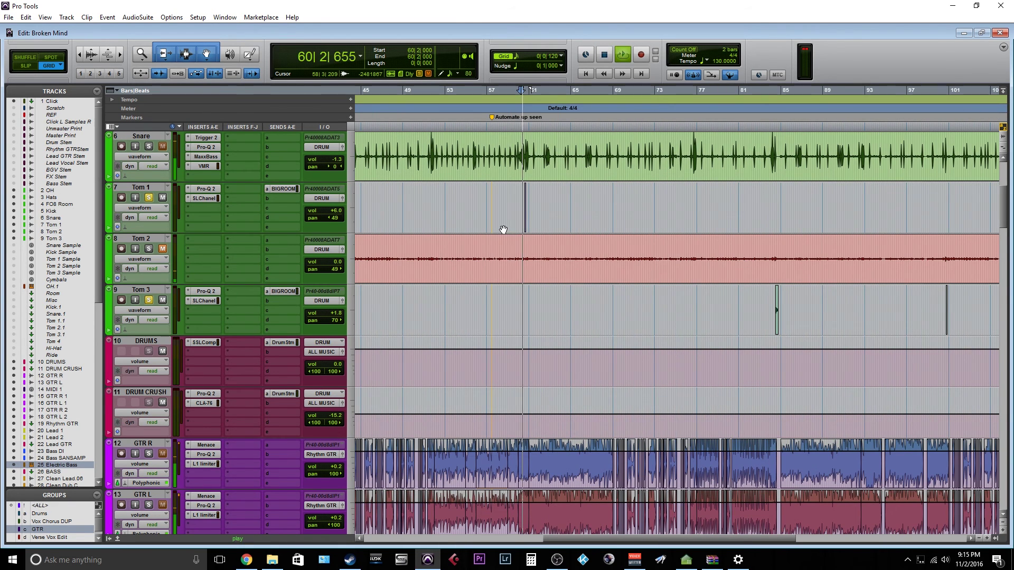
pyautogui.press('space')
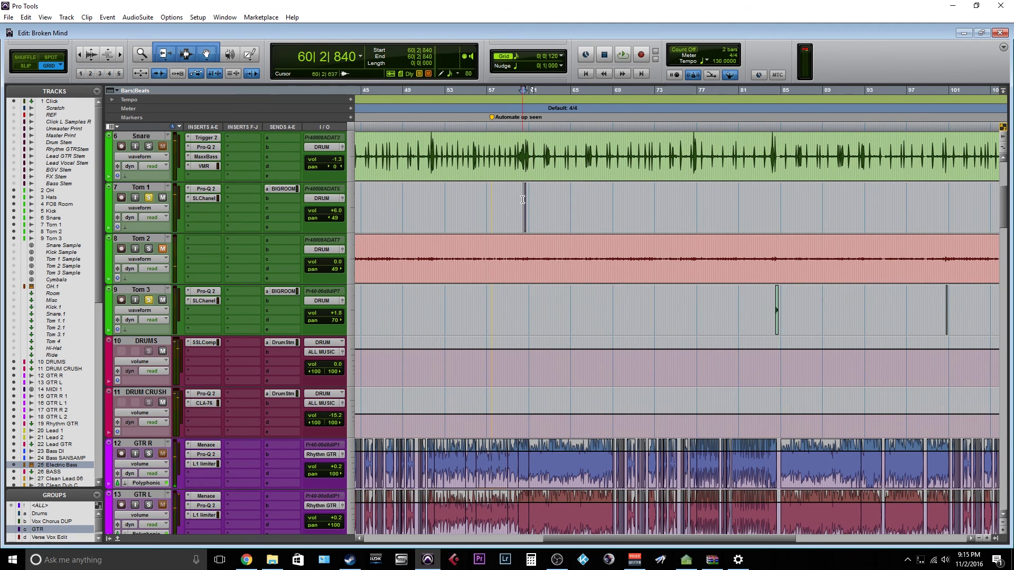
# - Locate the short Tom 1 clip in bar 60, select it to examine its hits up close, and return to the song overview
pyautogui.hscroll(-6, 508, 235)
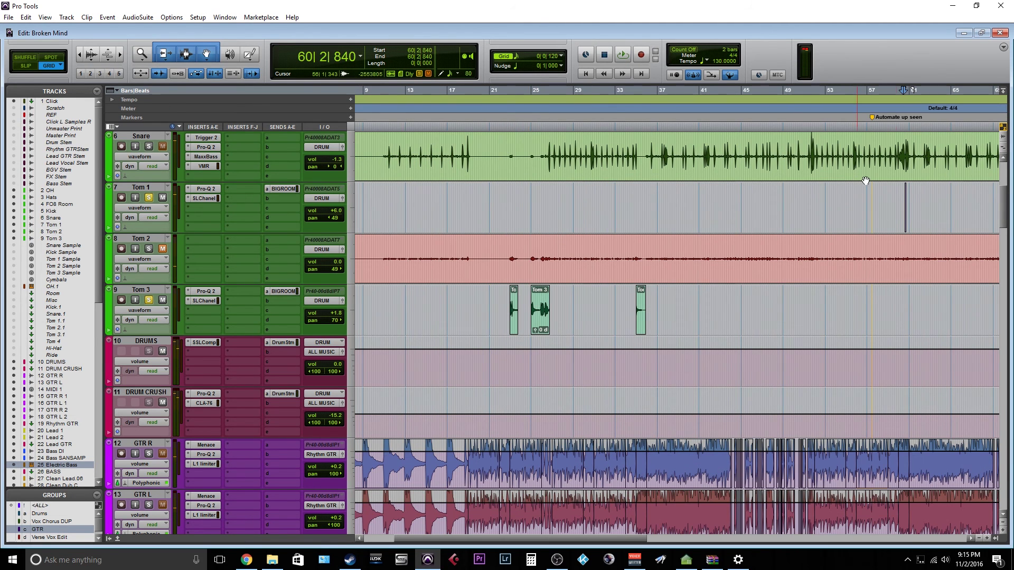
pyautogui.click(903, 212)
pyautogui.hotkey('ctrl', ']')
pyautogui.hotkey('ctrl', ']')
pyautogui.hotkey('ctrl', ']')
pyautogui.hotkey('ctrl', ']')
pyautogui.hotkey('ctrl', ']')
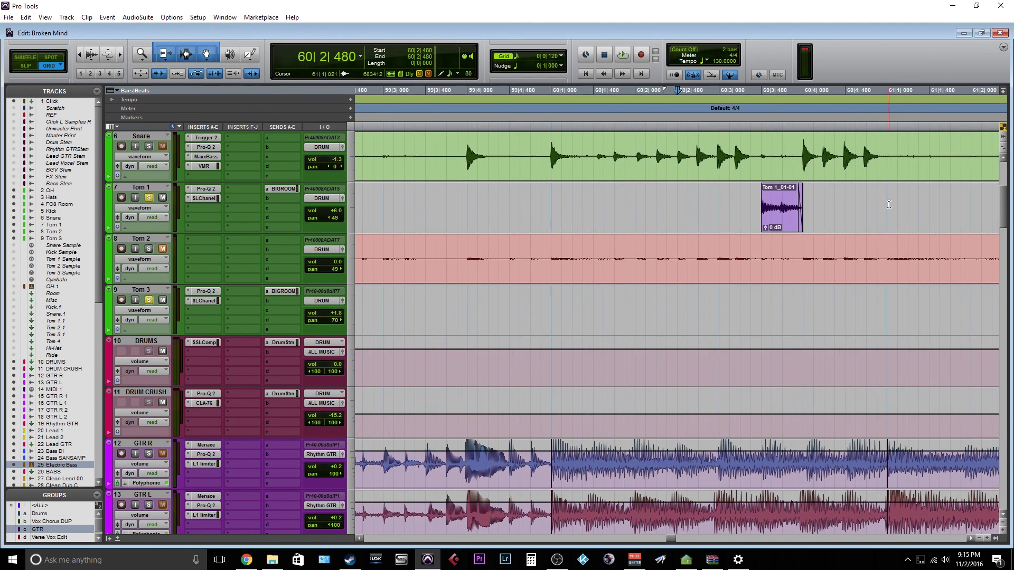
pyautogui.click(753, 194)
pyautogui.moveTo(766, 208); pyautogui.dragTo(761, 216)
pyautogui.press('r')
pyautogui.press('r')
pyautogui.press('r')
pyautogui.press('r')
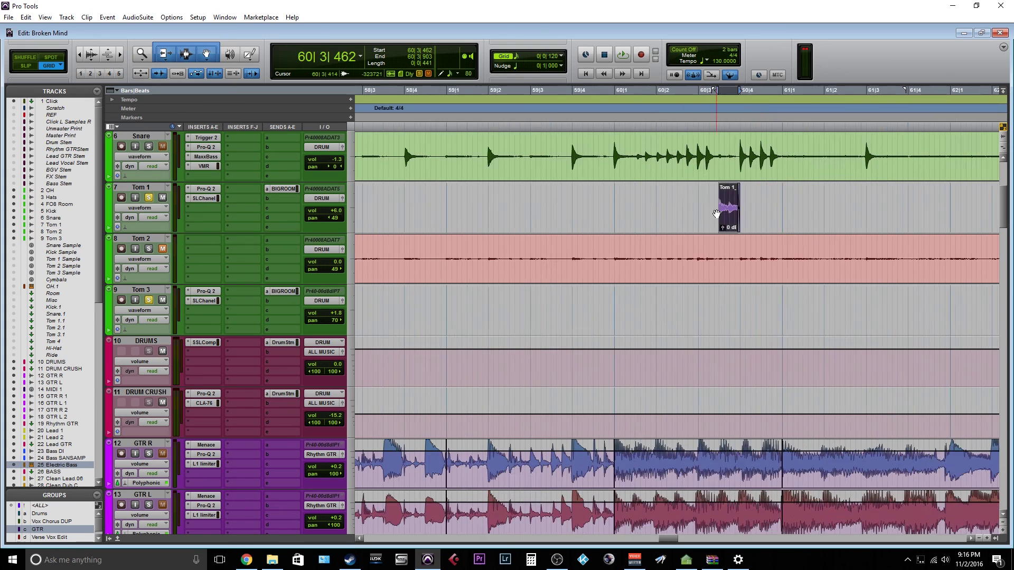
pyautogui.press('r')
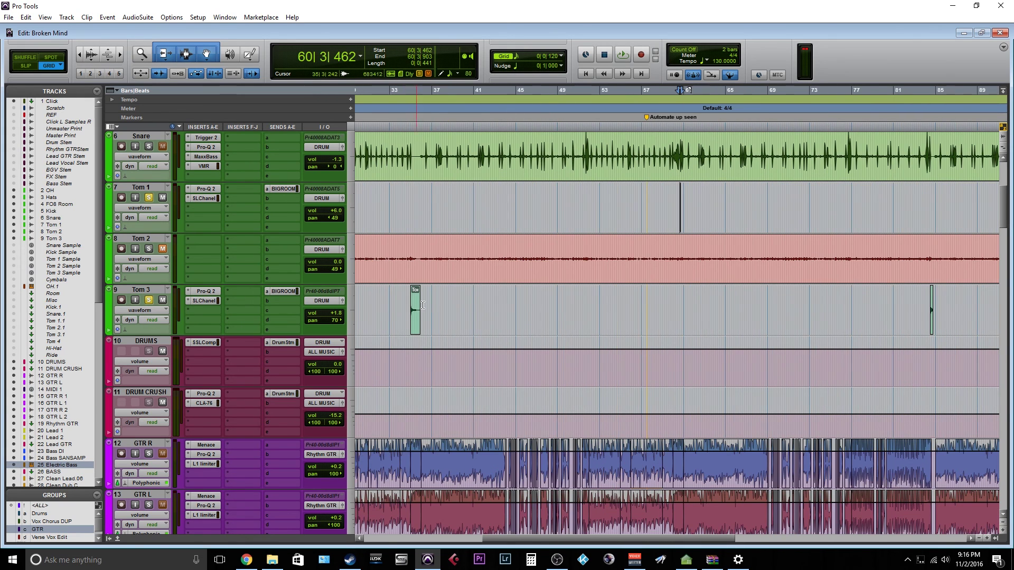
# - Return to the Tom 3 clips around bars 23 to 26 and select the second one, Tom 3_01-04
pyautogui.hscroll(-10, 554, 320)
pyautogui.click(572, 298)
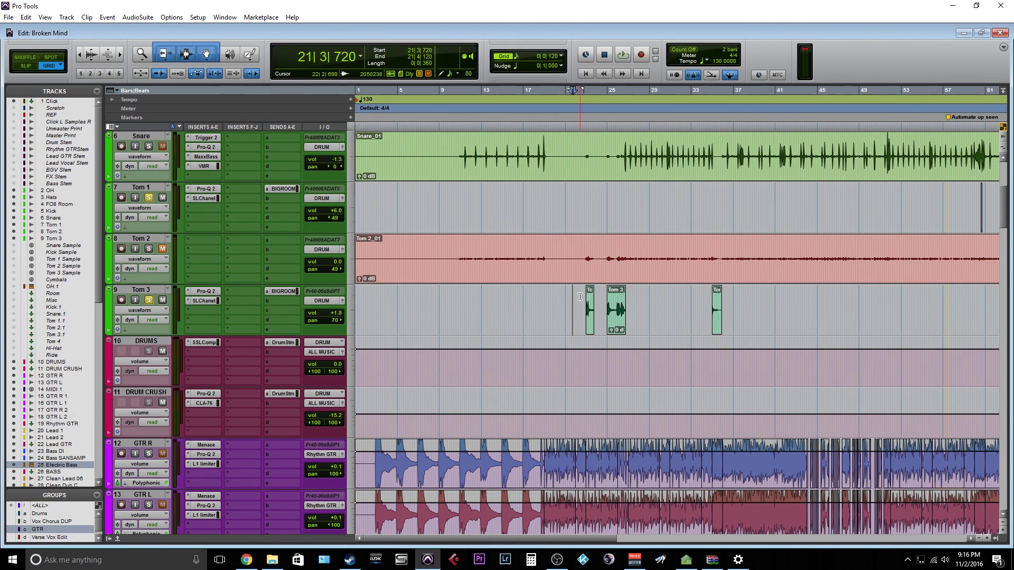
pyautogui.click(580, 297)
pyautogui.press('t')
pyautogui.press('t')
pyautogui.press('t')
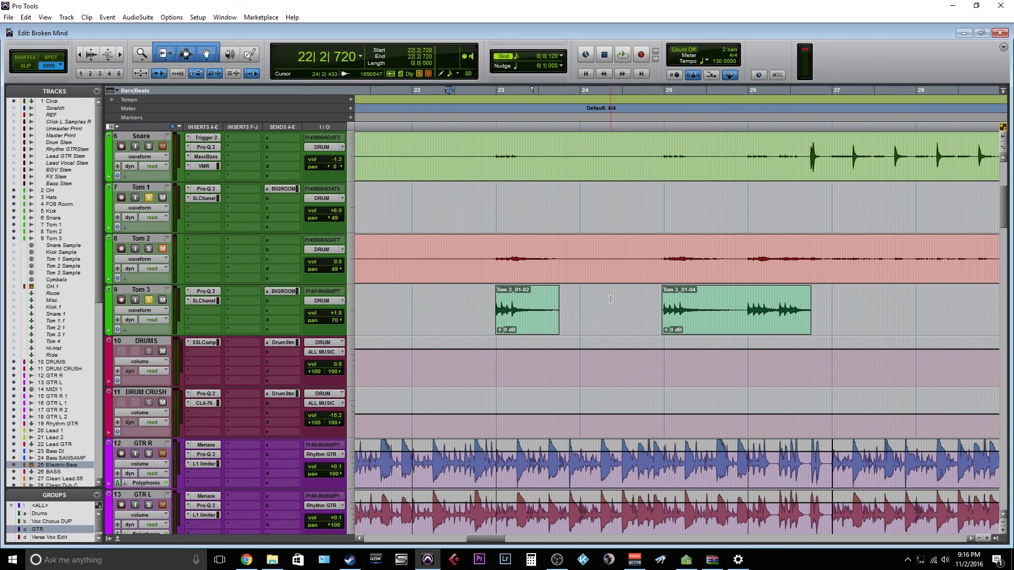
pyautogui.click(541, 314)
pyautogui.click(705, 328)
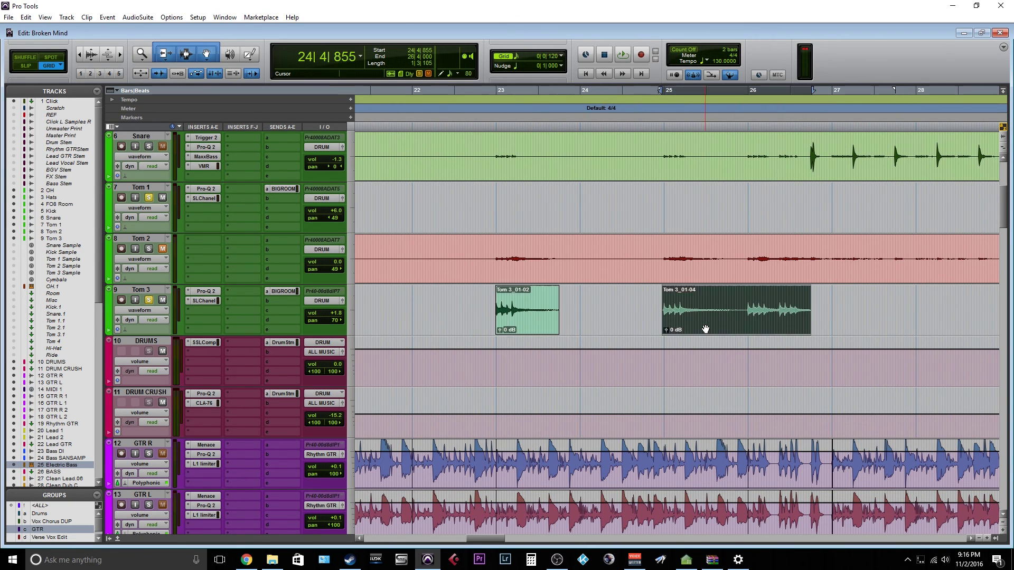